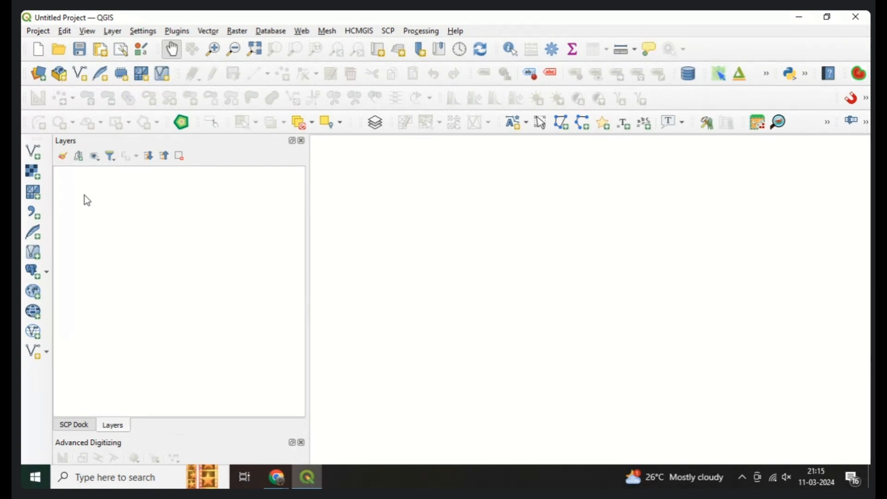
click(112, 32)
mouse_move(133, 60)
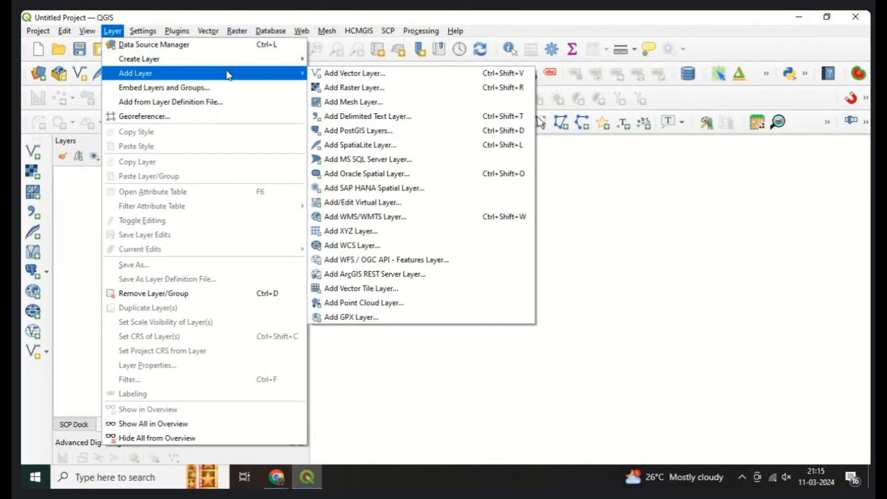
click(342, 93)
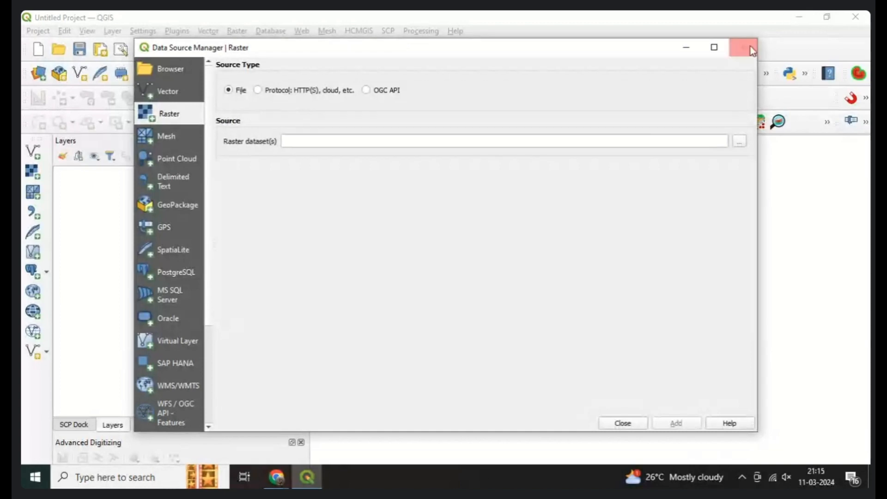
click(751, 51)
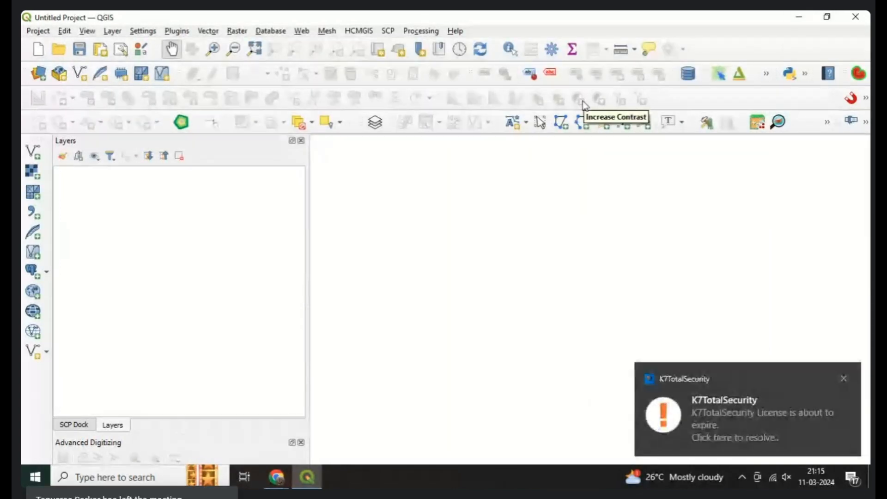
click(844, 378)
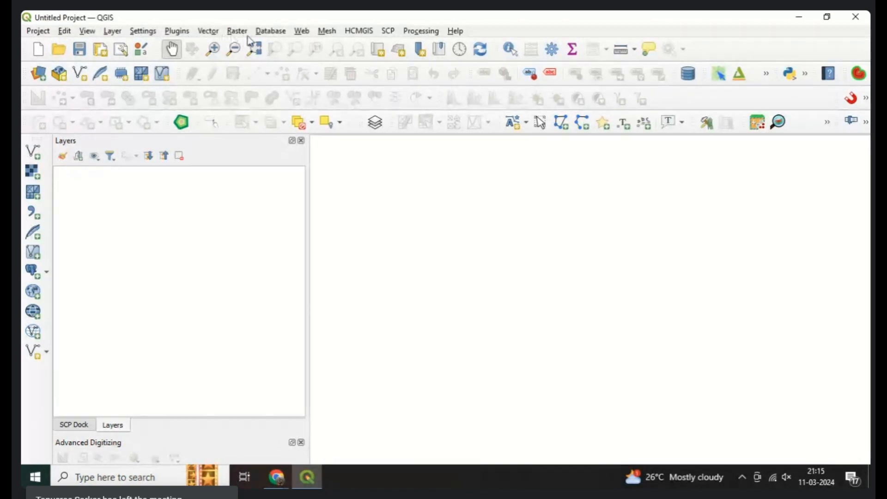
Start adding a raster layer from a file and open the browser for choosing its dataset.
click(236, 32)
mouse_move(146, 36)
mouse_move(112, 31)
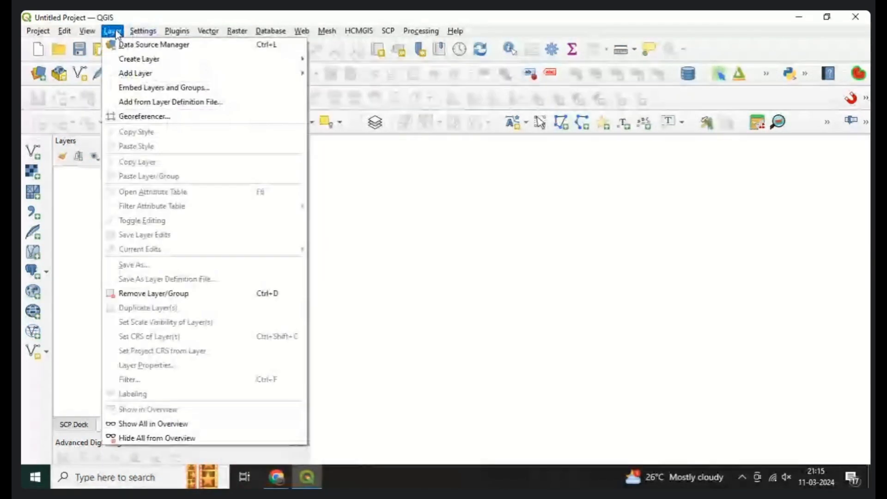
mouse_move(141, 74)
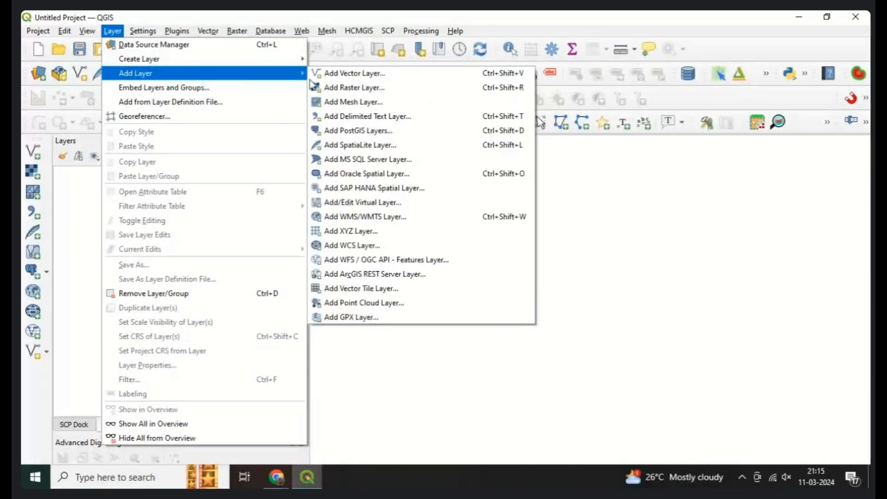
click(341, 88)
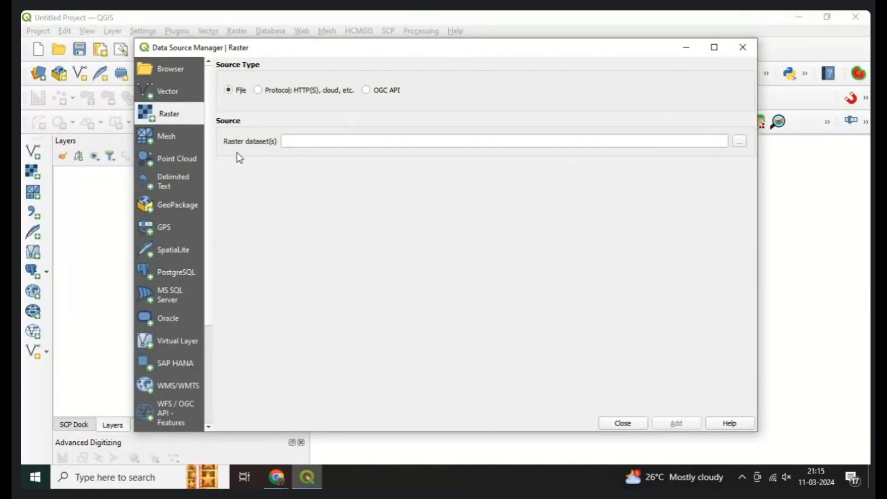
click(739, 144)
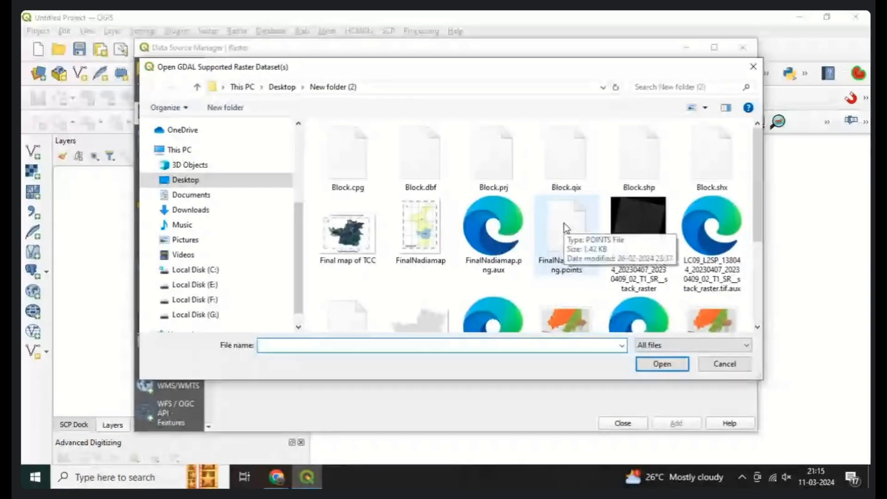
Look through the current folder's files and search it for "satellite".
scroll(478, 259, down, 3)
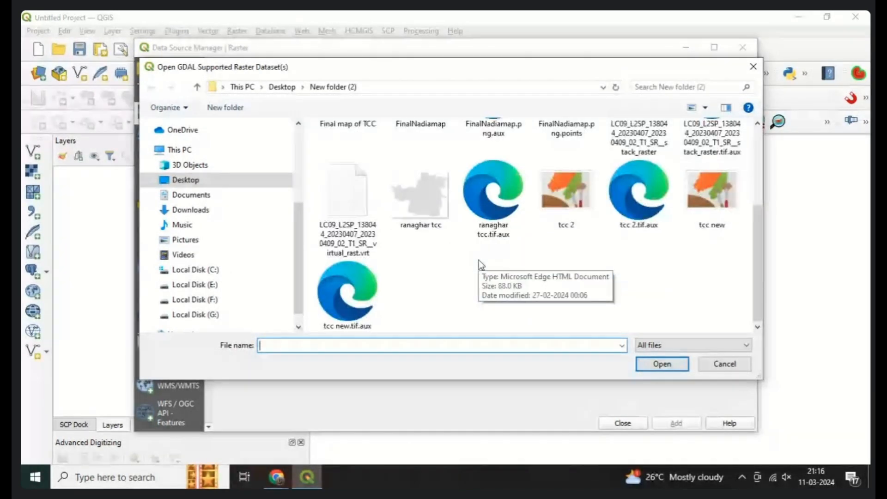
scroll(479, 260, up, 3)
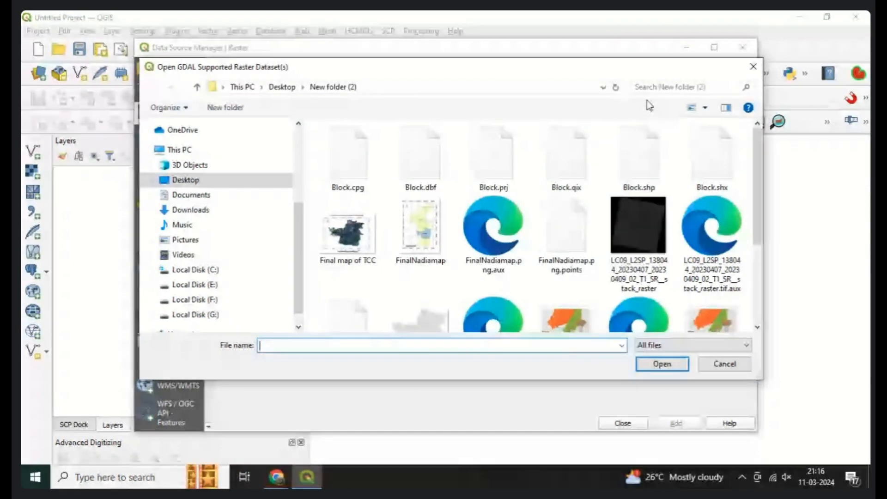
click(653, 88)
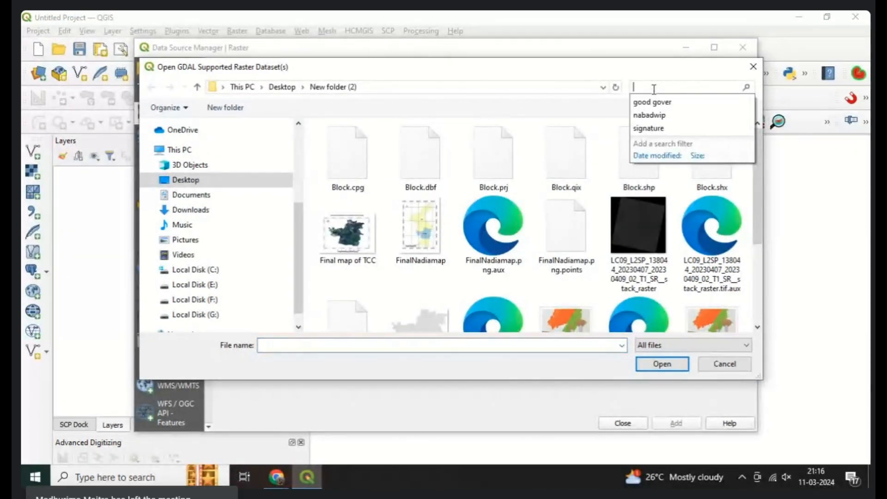
text(satellite)
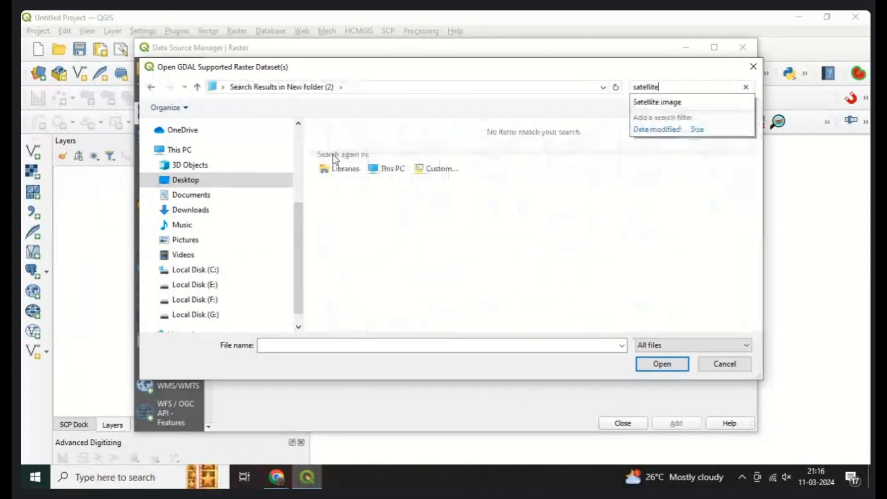
Search the whole of This PC for "satellite".
click(187, 151)
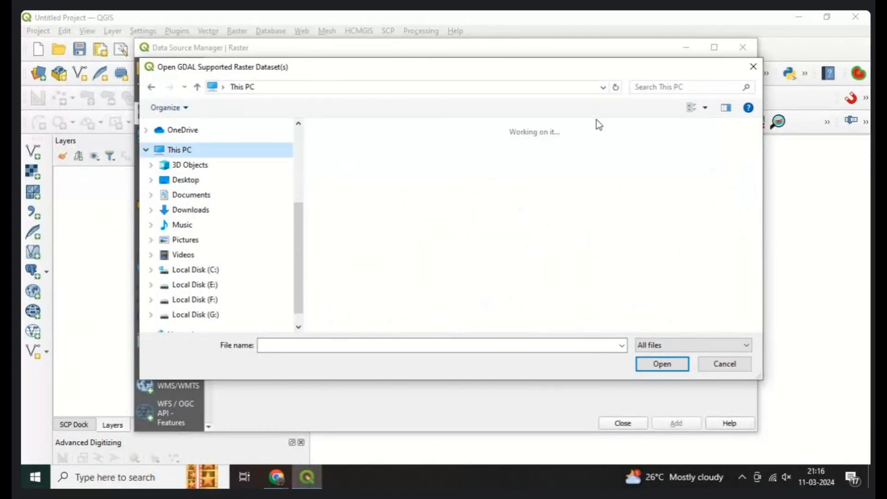
click(652, 88)
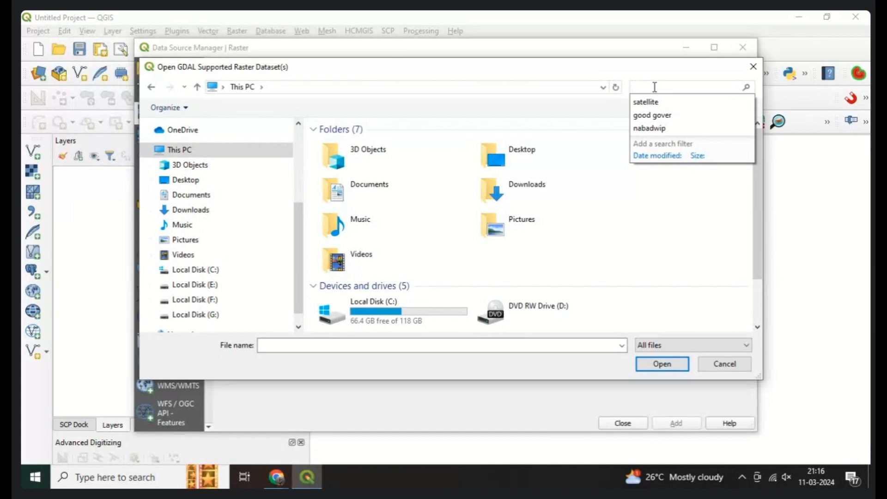
click(650, 98)
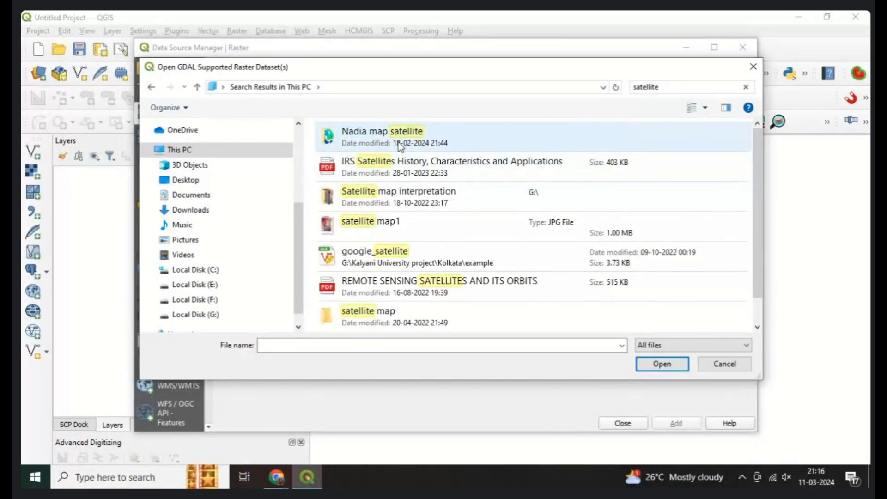
Check the satellite map folder among the search results, then open New folder inside Nadia map satellite.
double_click(400, 324)
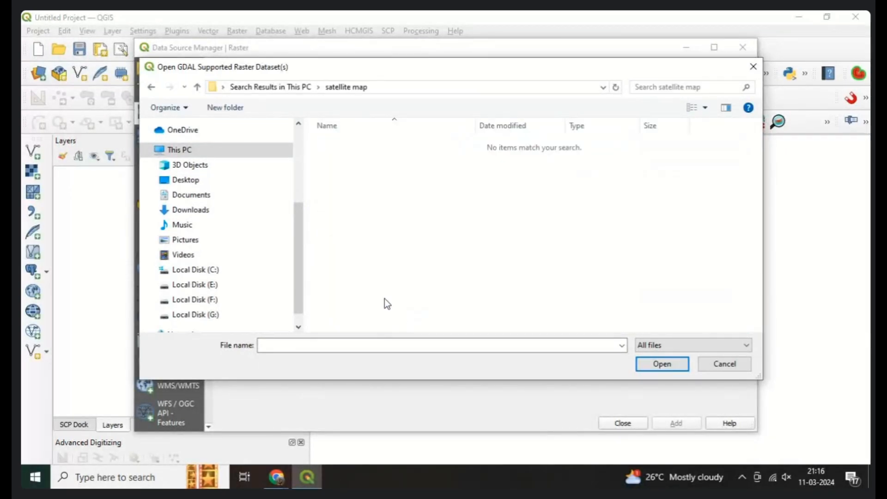
click(151, 87)
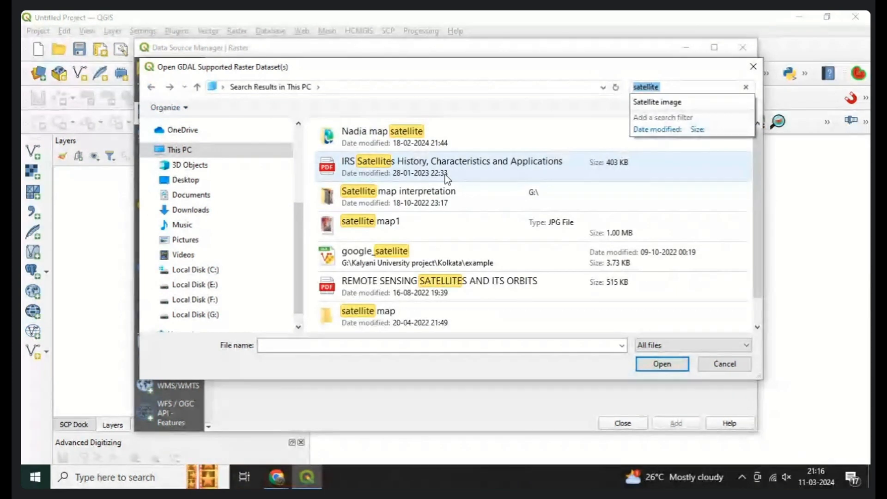
double_click(425, 145)
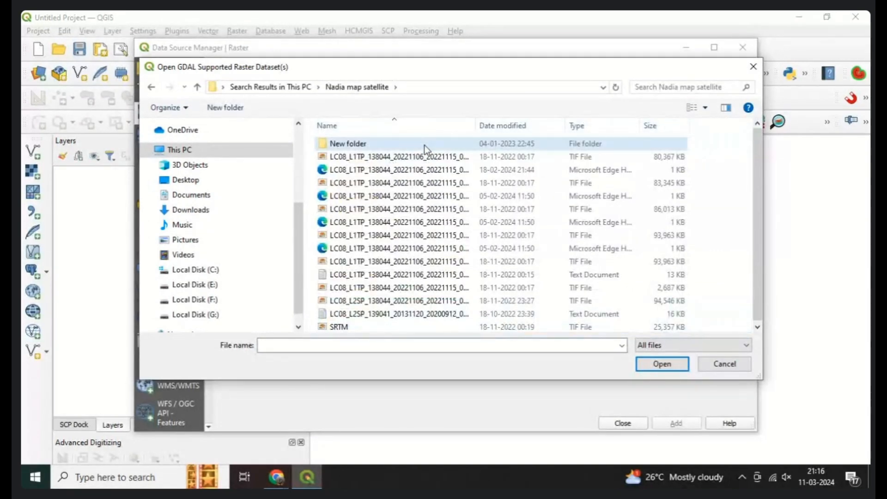
double_click(425, 145)
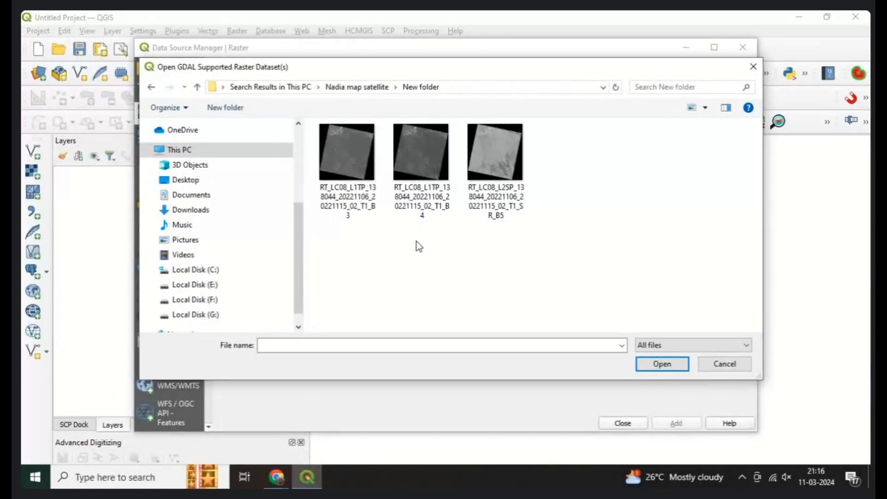
Add the rasters RT_LC08_L1TP_138044_20221106_20221115_02_T1_B3 and RT_LC08_L2SP_138044_20221106_20221115_02_T1_SR_B5 to the project and close the data source dialog.
click(348, 215)
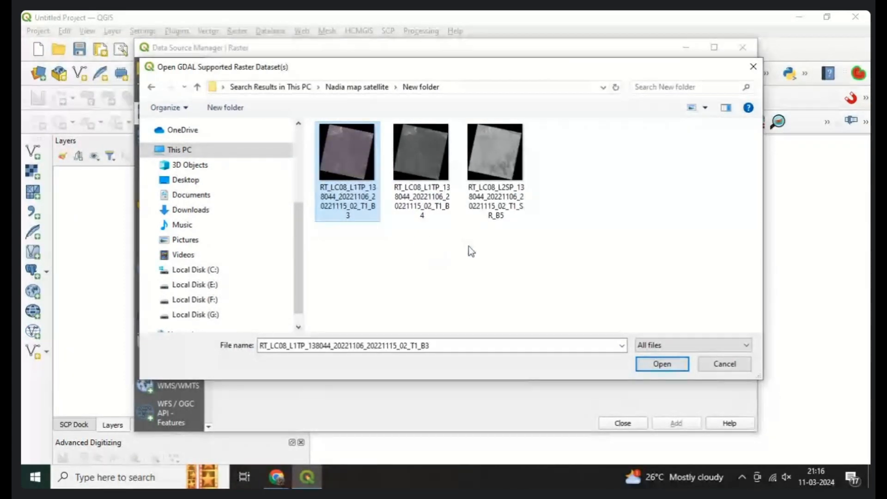
ctrl+click(495, 152)
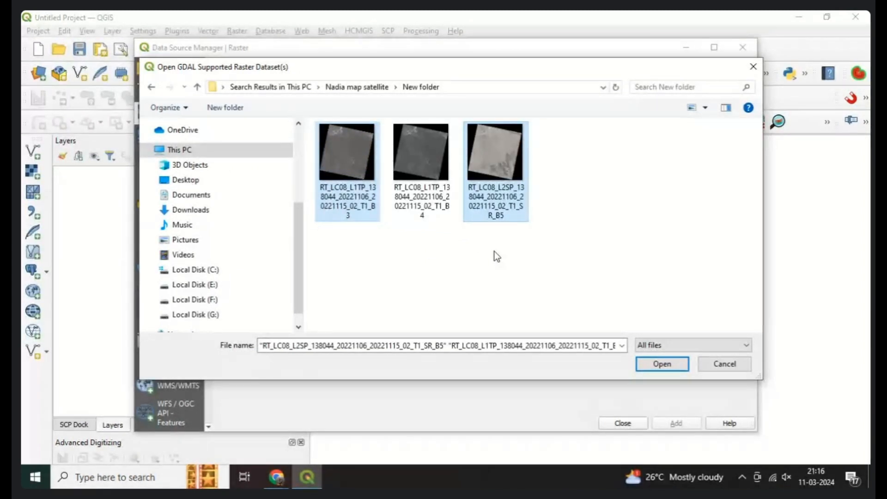
click(650, 365)
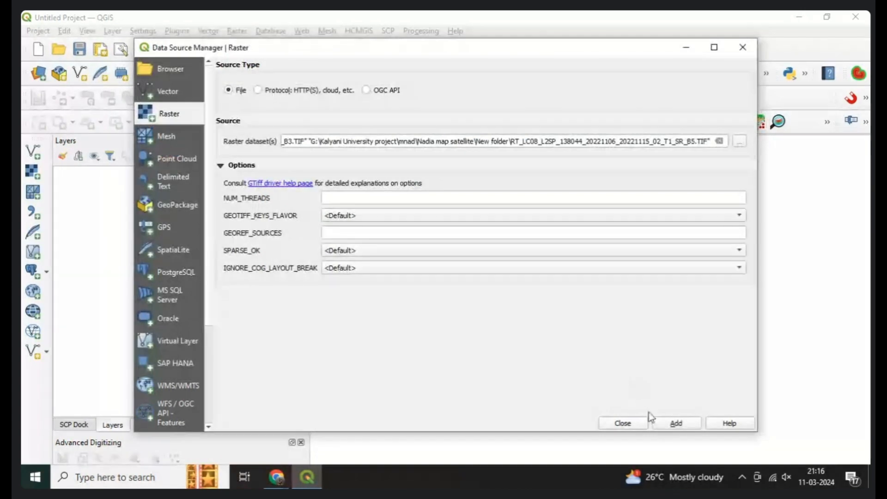
click(671, 423)
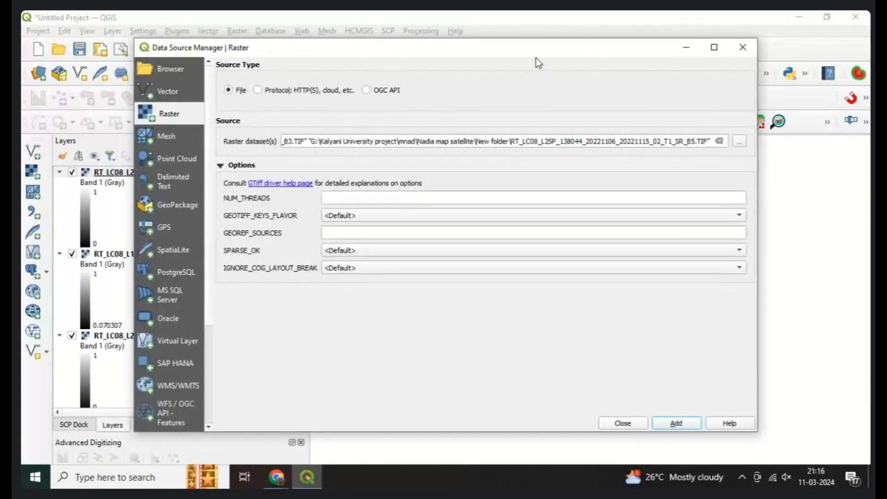
click(627, 422)
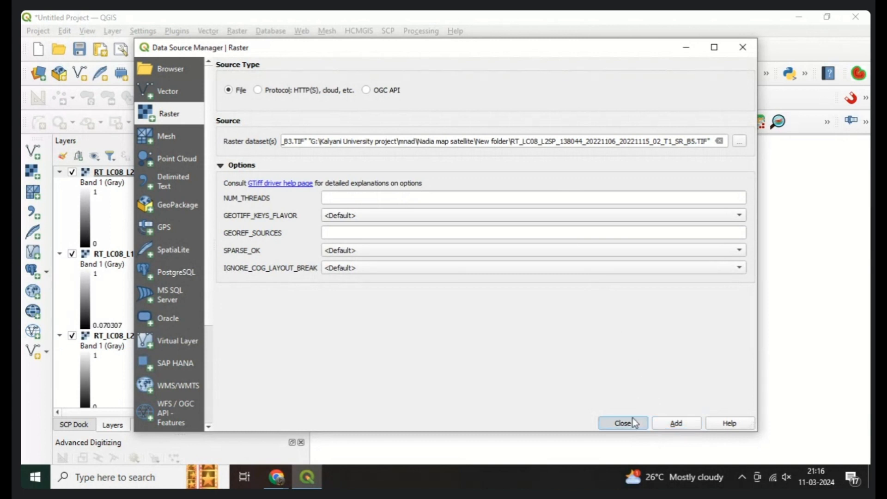
Zoom the map to the extent of the topmost SR_B5 layer and widen the layer list to show full layer names.
click(116, 175)
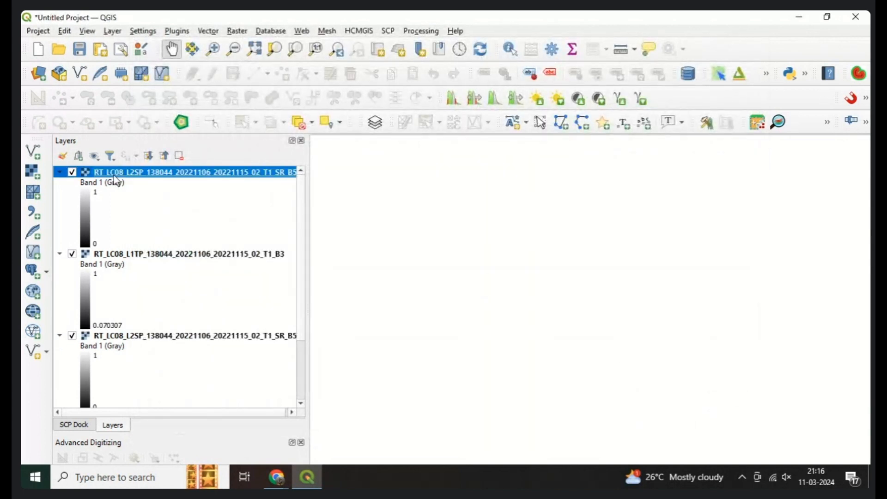
right_click(121, 173)
click(194, 184)
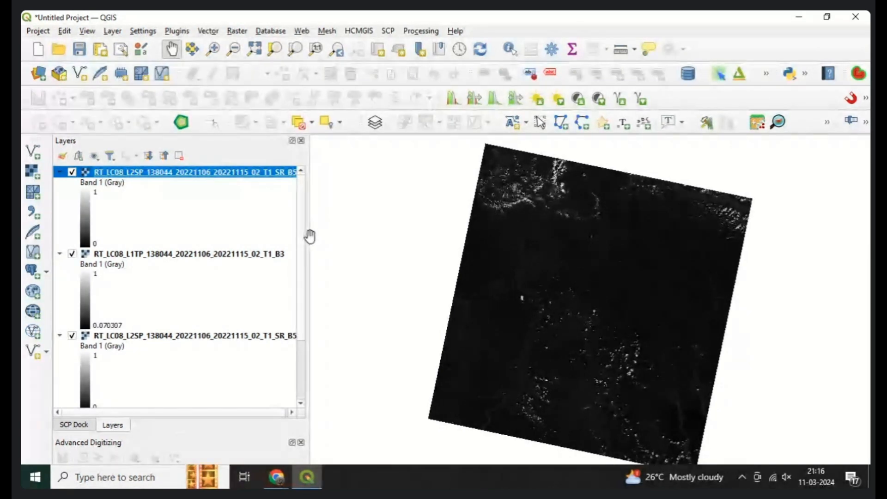
drag(308, 236, 378, 238)
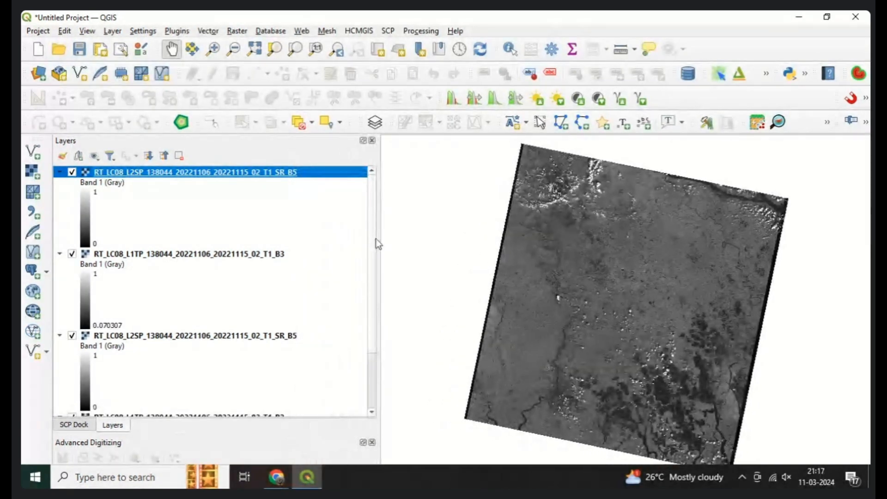
Remove the duplicate SR_B5 and B3 layers from the project, keeping one layer of each band.
click(267, 335)
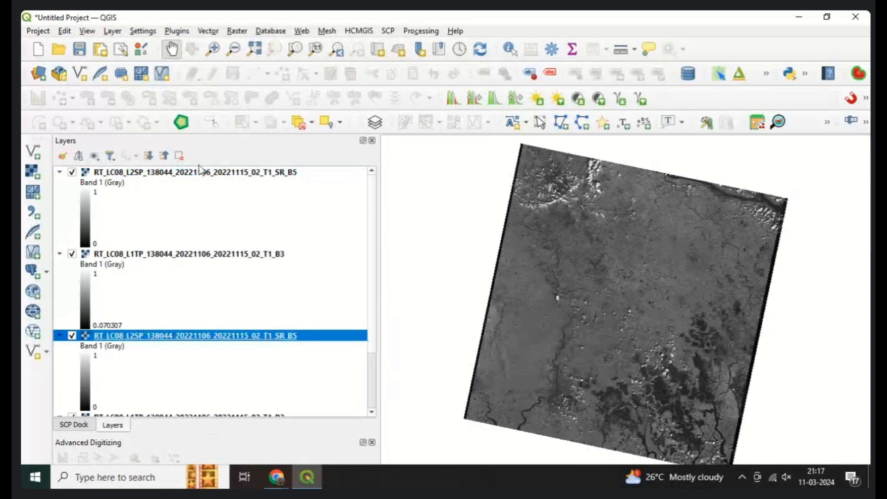
click(180, 156)
click(407, 275)
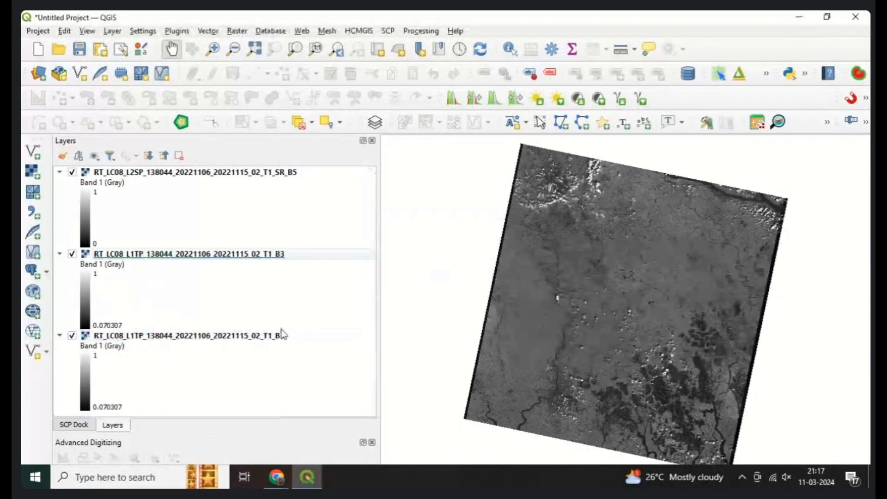
click(250, 254)
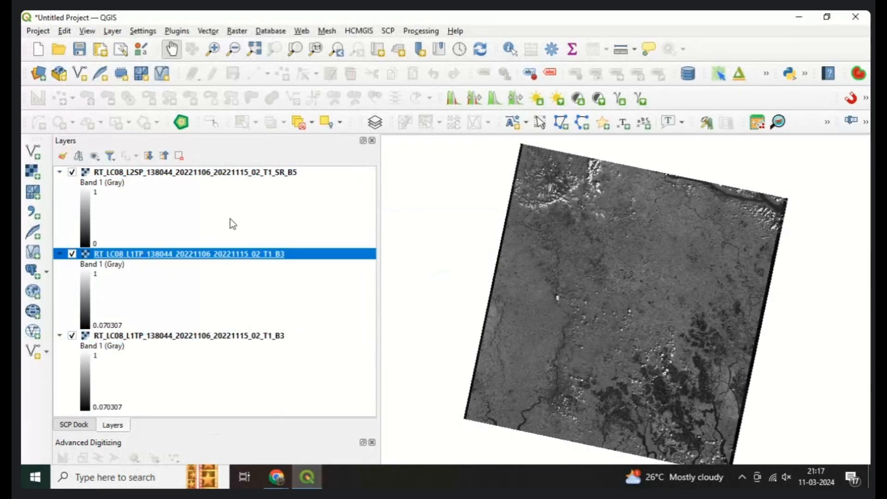
click(180, 155)
click(409, 275)
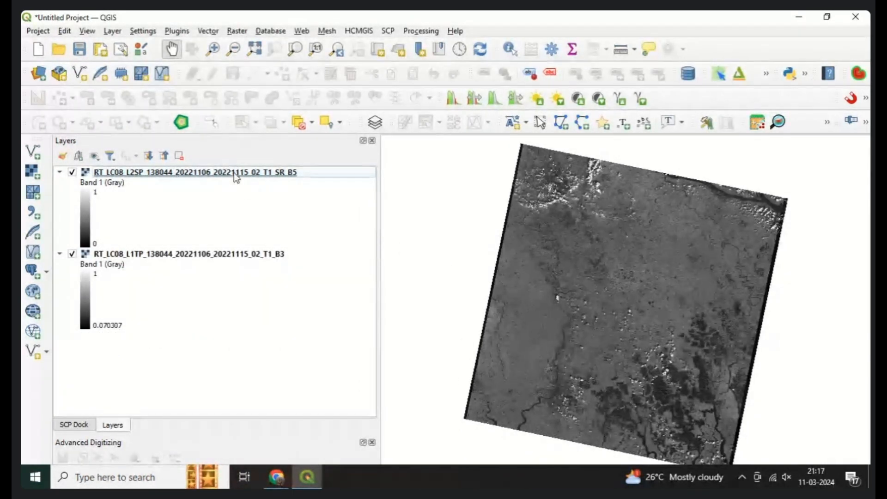
Reorder the layers so SR_B5 lies below B3, and narrow the layer list to enlarge the map.
drag(236, 177, 236, 347)
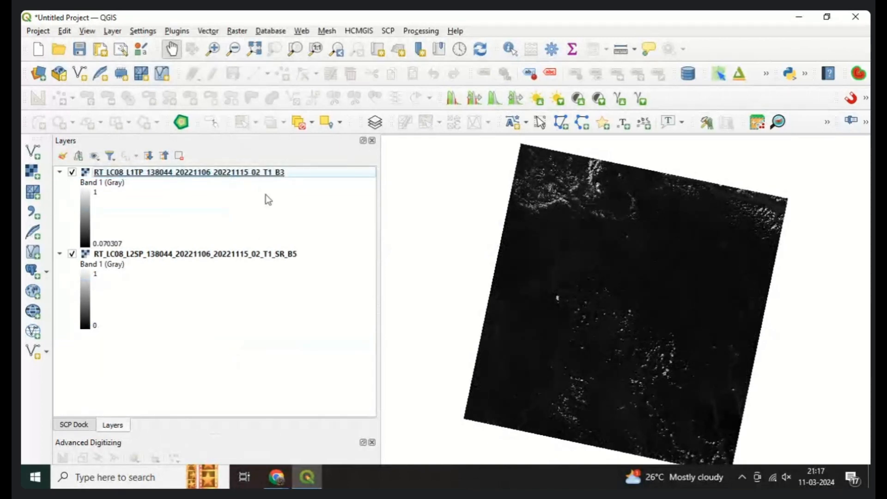
drag(376, 285, 253, 293)
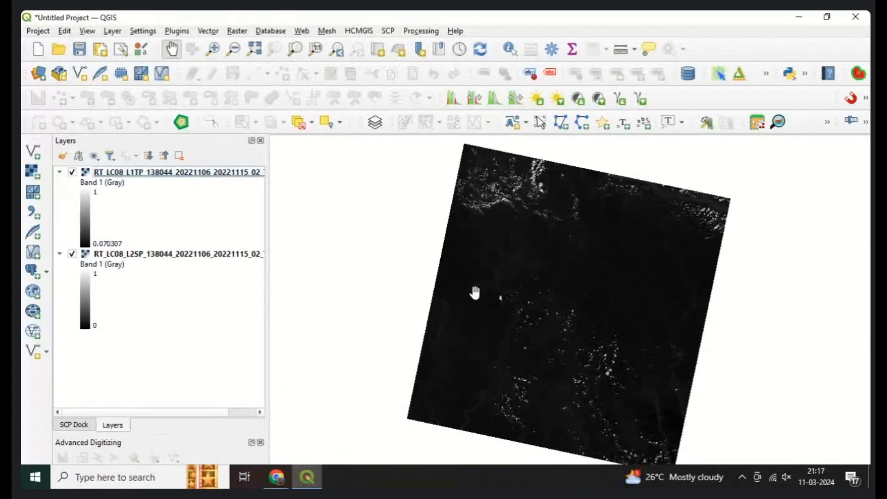
Open the Raster Calculator and widen its dialog until the full raster band names fit.
click(230, 32)
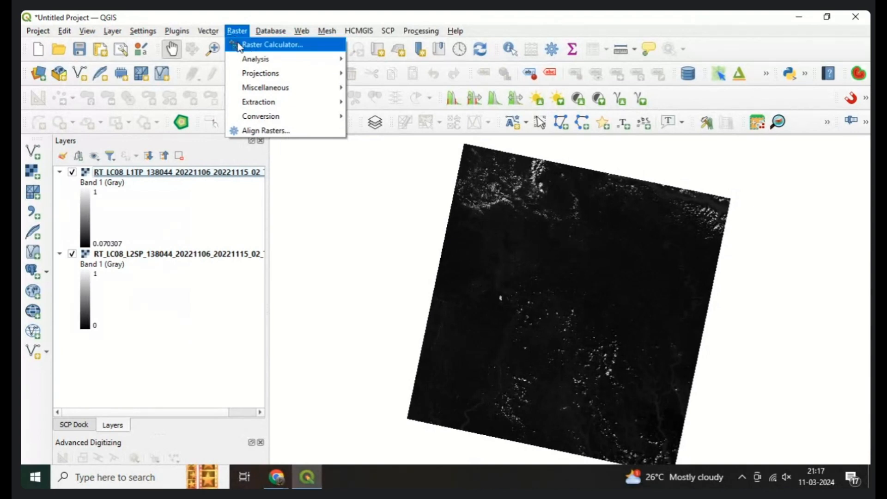
click(240, 46)
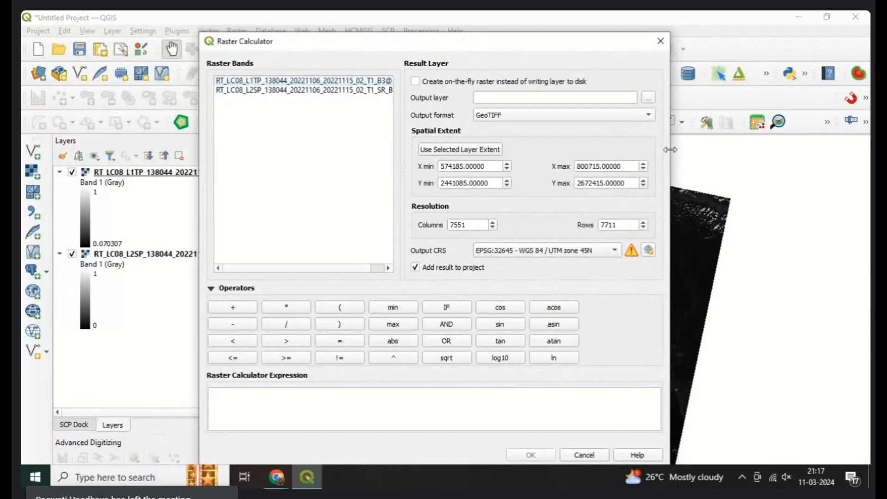
drag(670, 150, 747, 149)
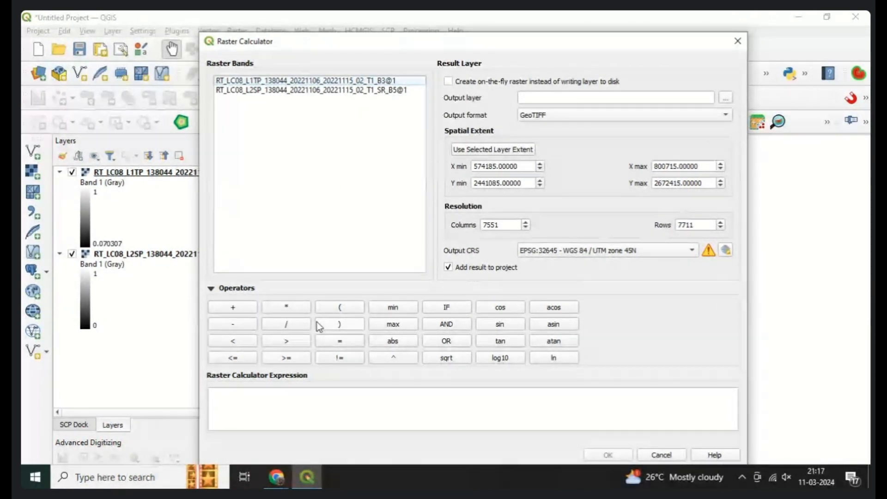
Switch to Microsoft Office Word 2007 with a blank document and set the font size to 20.
click(158, 478)
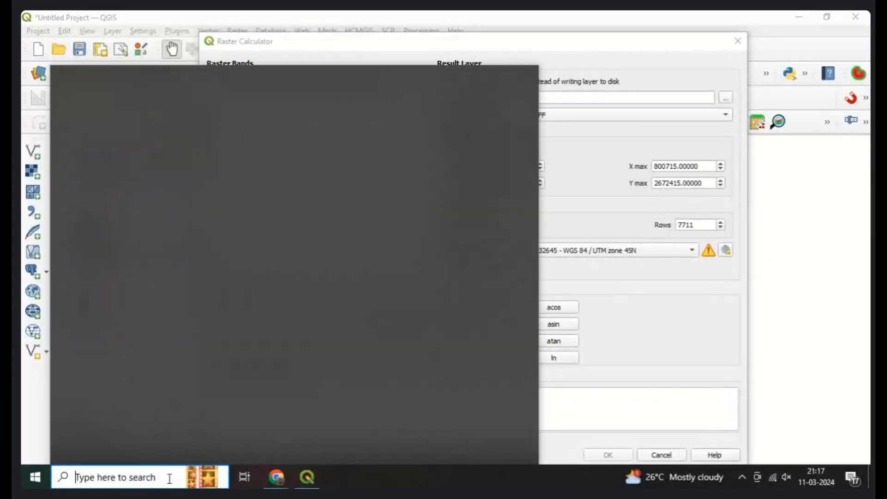
text(word)
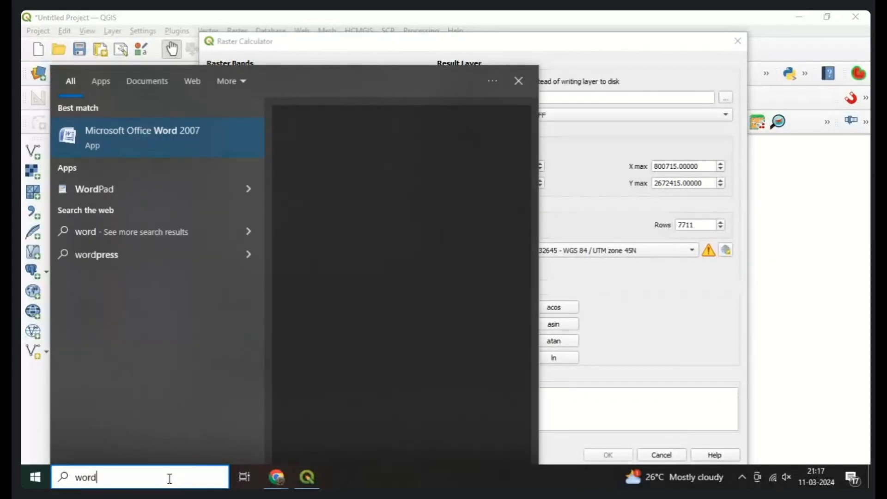
key(Return)
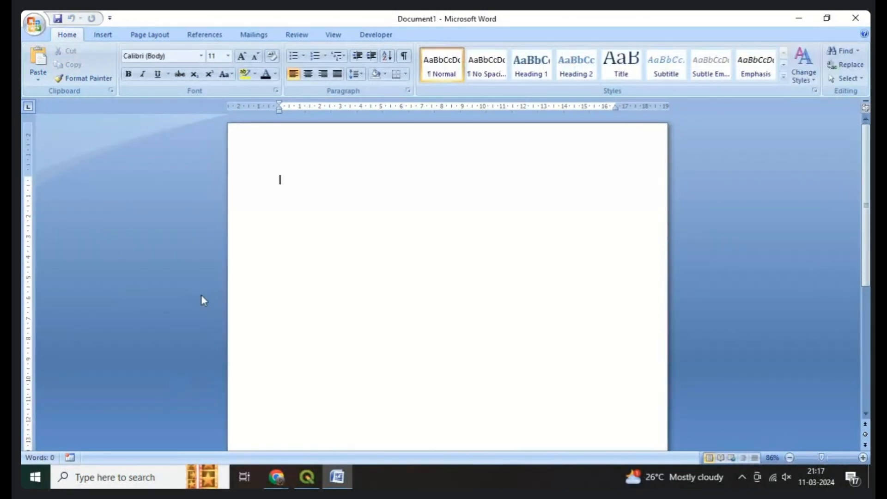
click(228, 55)
click(220, 157)
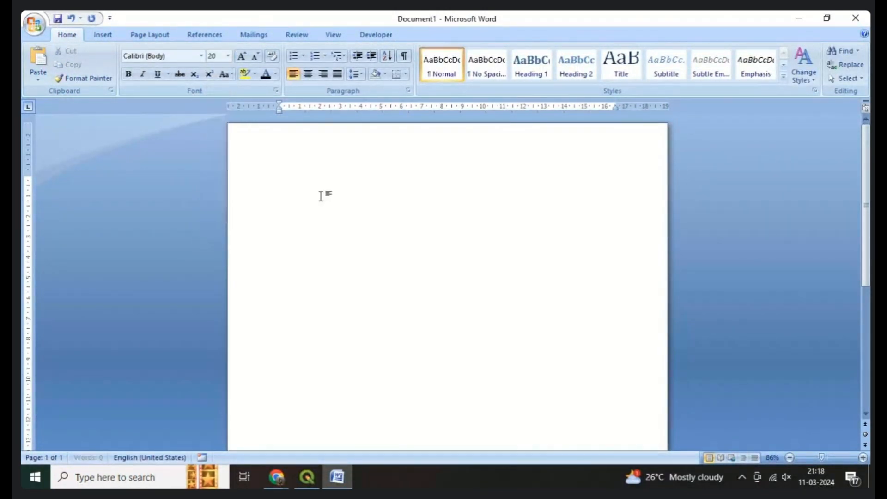
Write the formula "(Band 3 - Band 5)/ (band 3 +band5)" on the first line of the document.
text(Ban)
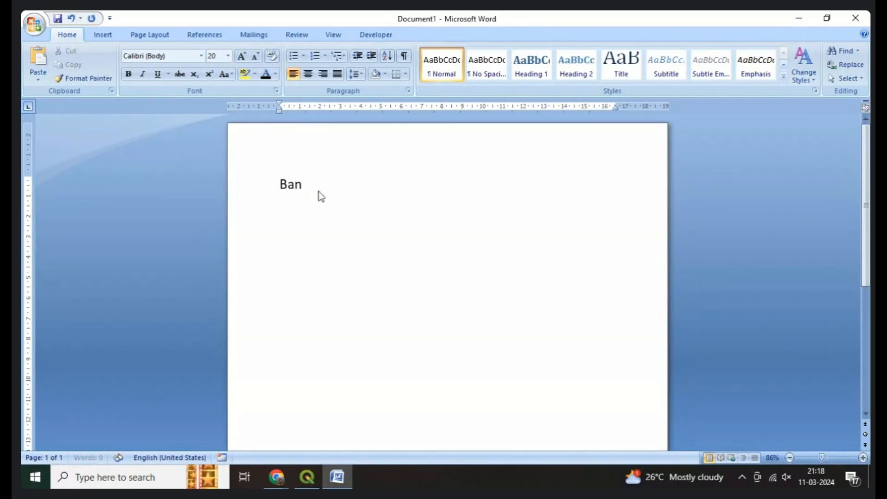
text(d 3- Band 5)
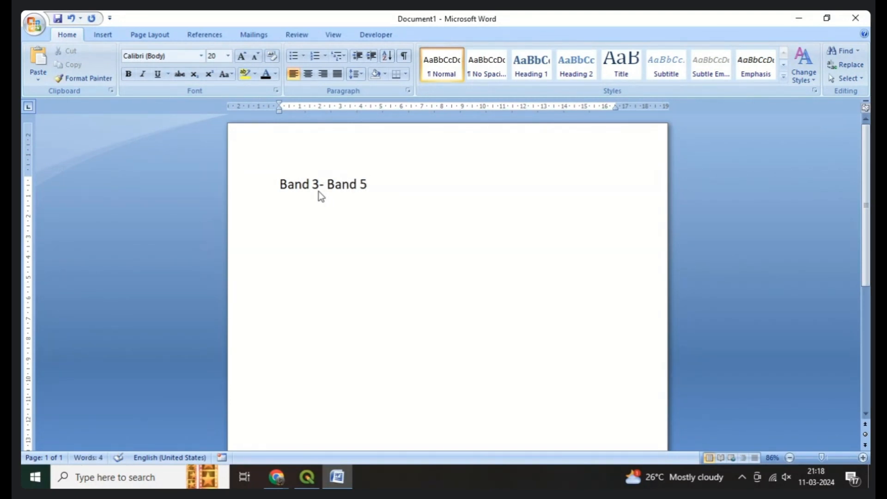
text())
click(282, 179)
text(()
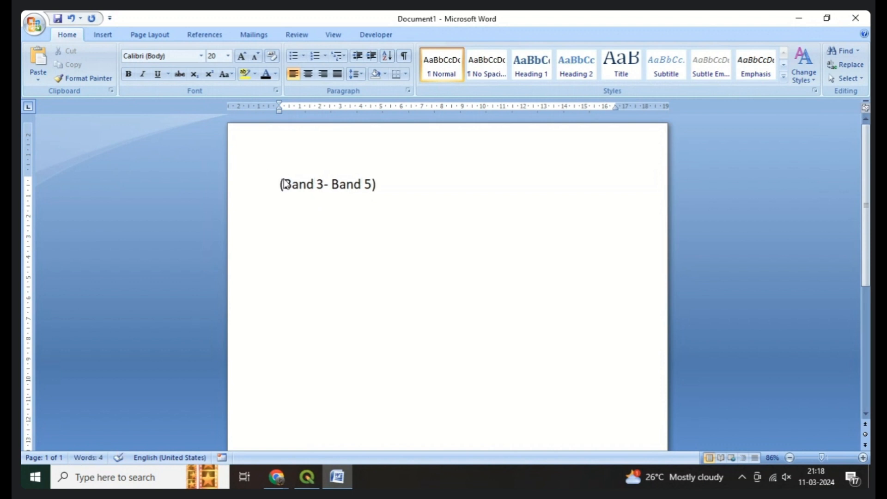
click(323, 184)
click(397, 193)
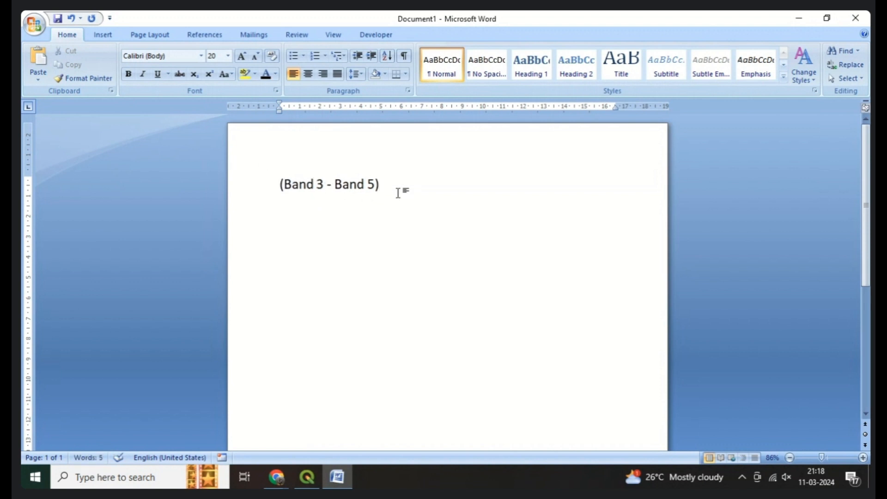
text(/ (band 3 +band)
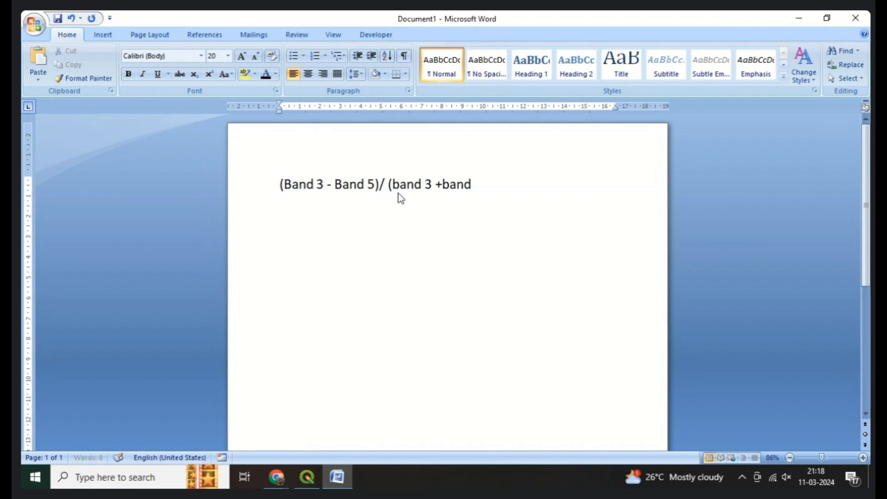
text(5))
Add the heading "NDWI" on a new line below the formula.
key(Return)
text(NDWi)
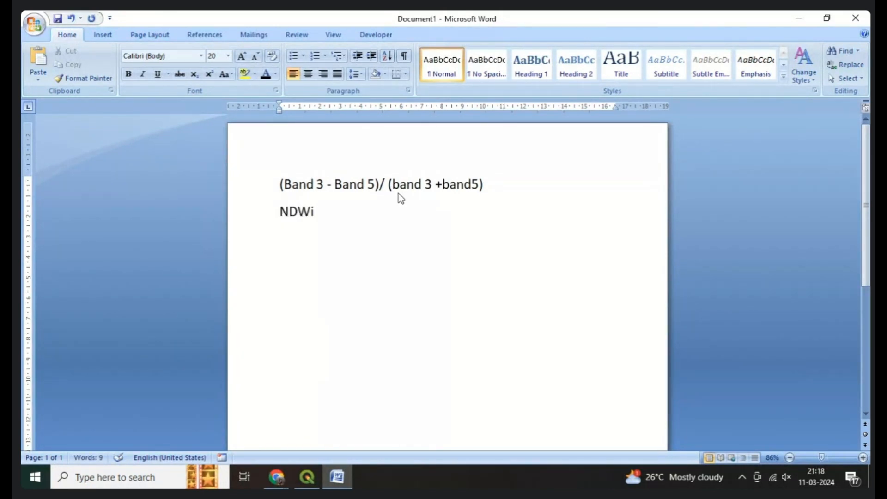
key(BackSpace)
text(I;)
key(BackSpace)
Add the class line "< 0= barren land/builtup area" below the NDWI heading.
key(Return)
text(,)
key(BackSpace)
text(<)
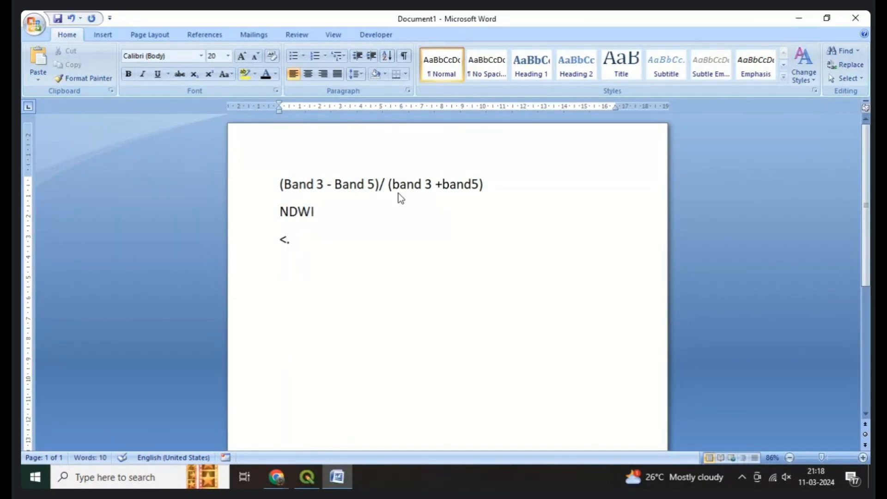
text(0)
key(BackSpace)
text(0= barren lan)
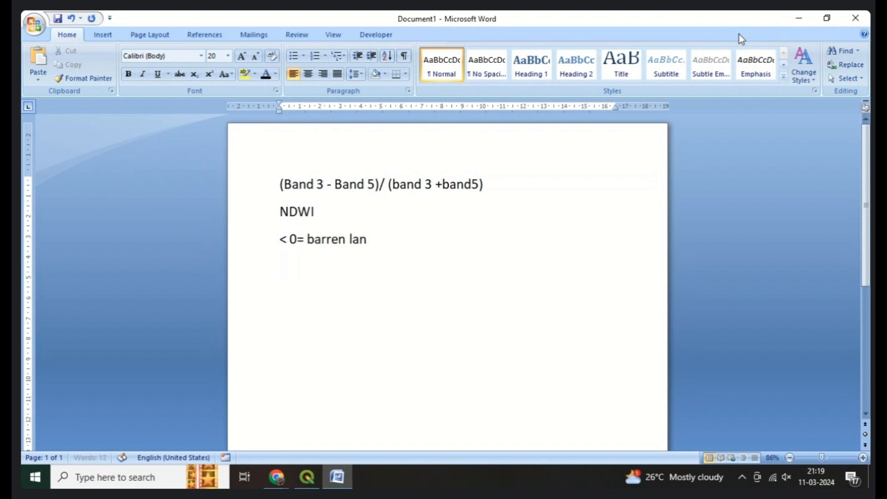
text(d/builtup)
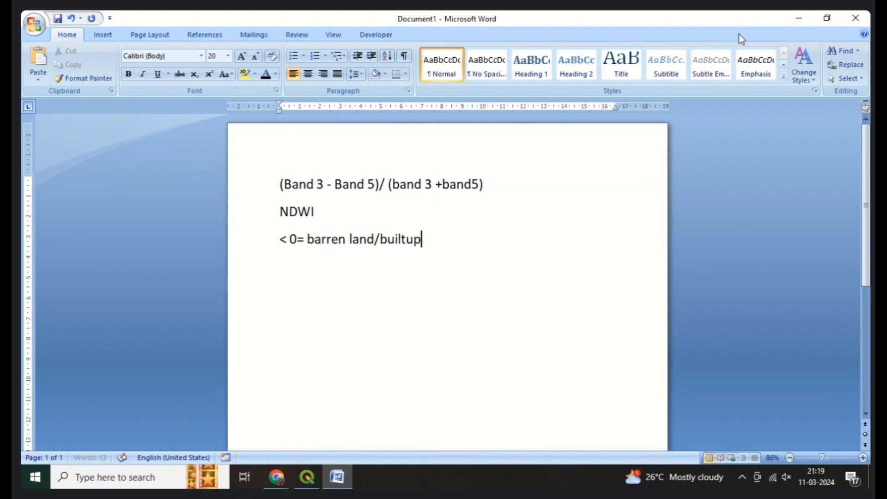
text( area)
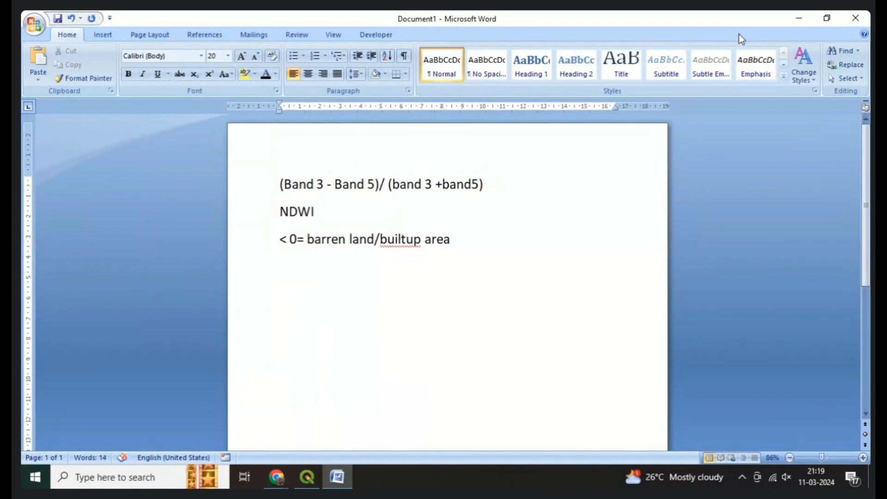
Add the class line "0.1-0.2=vegetation" below the barren land line.
key(Return)
text(0.1-0.2=v)
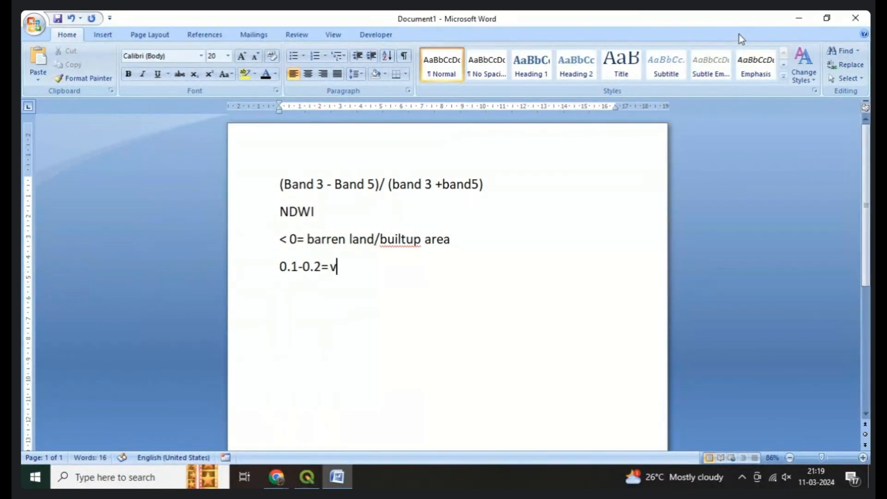
text(egetation)
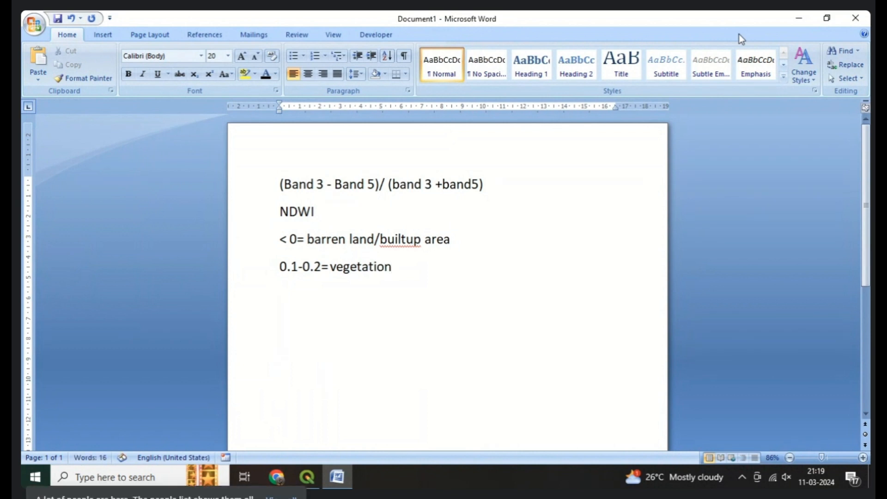
Add the class line ".2-.3= Irregated agriculture land" below the vegetation line.
key(Return)
text(.2-.3)
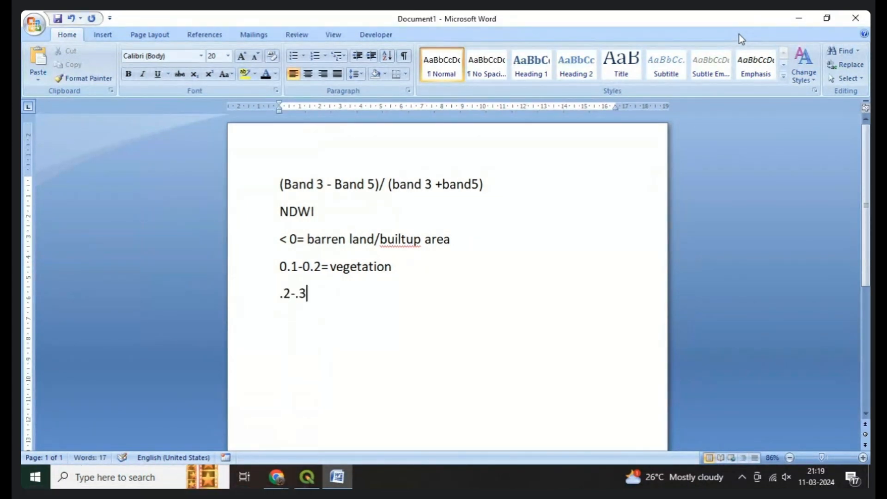
text(=)
text( a)
key(BackSpace)
key(BackSpace)
text(l)
text(rregated)
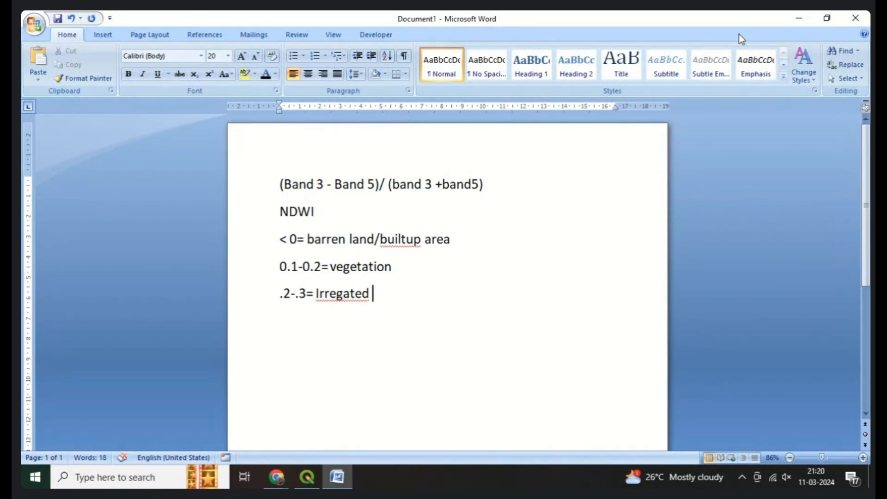
text(agricu)
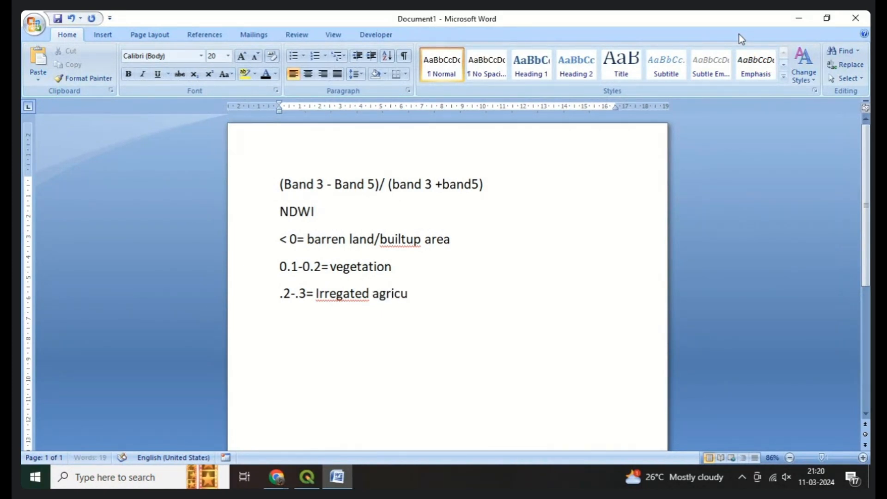
text(lture land)
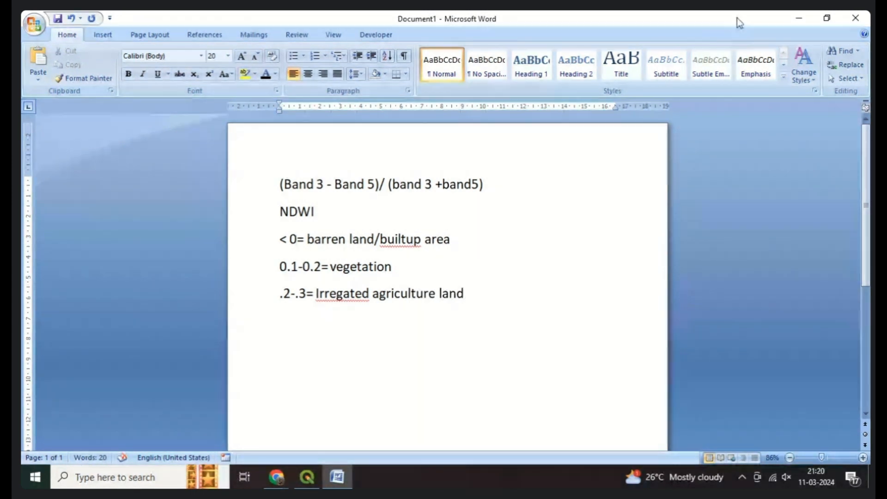
End the agriculture land line with a period.
right_click(353, 298)
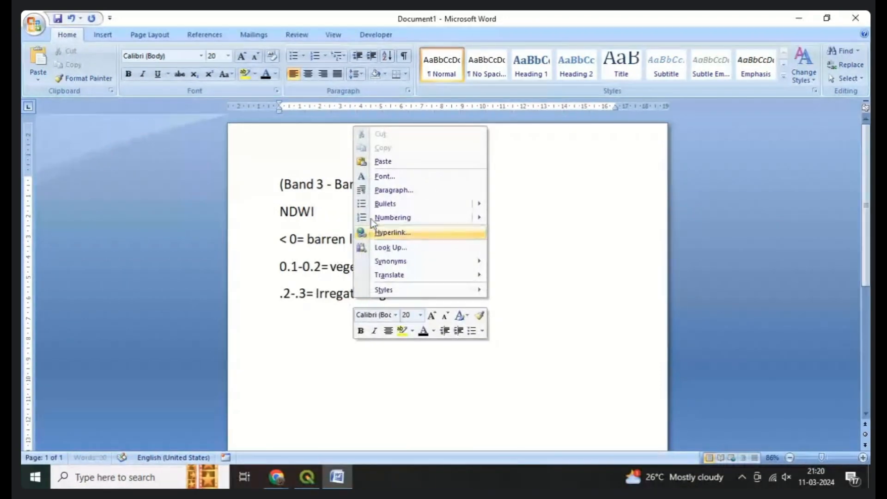
click(343, 320)
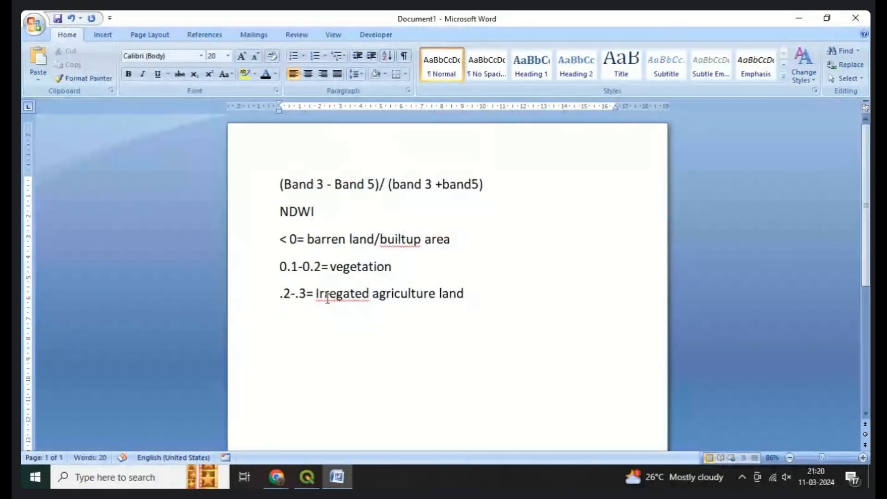
click(476, 300)
text(.)
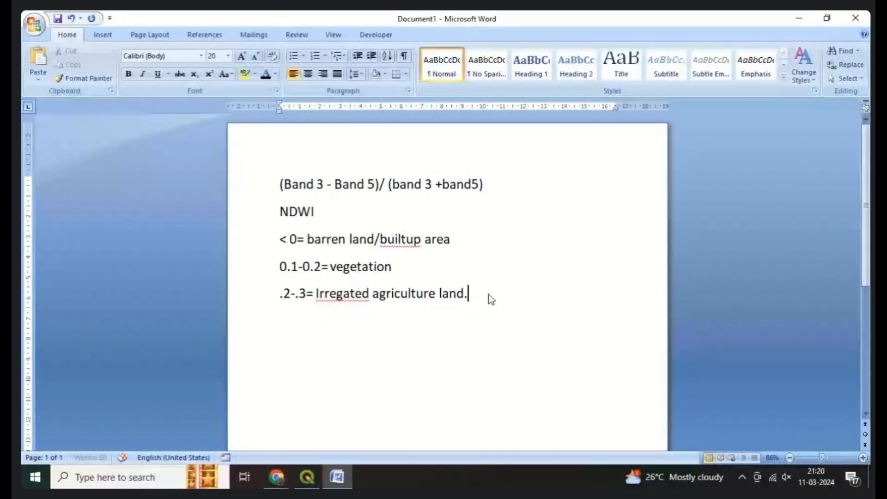
Add the class line "0.3-.04=shwallow water bodies" below the agriculture land line.
key(Return)
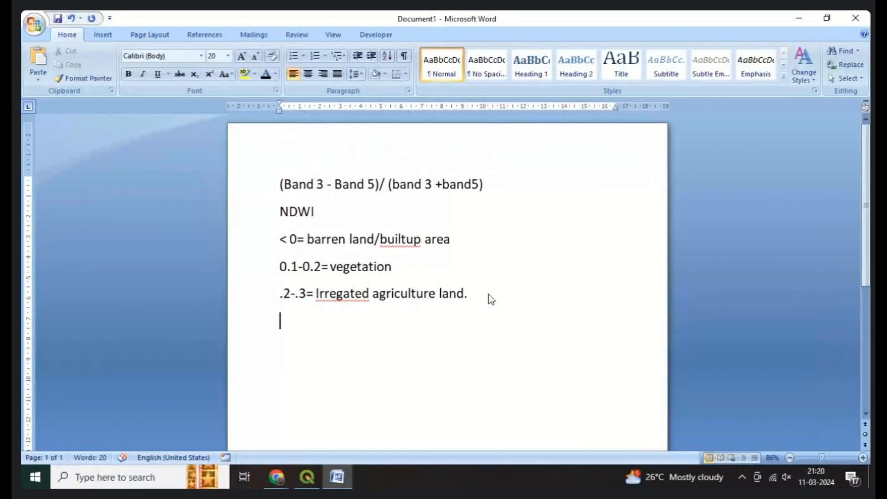
text(0.3-.0)
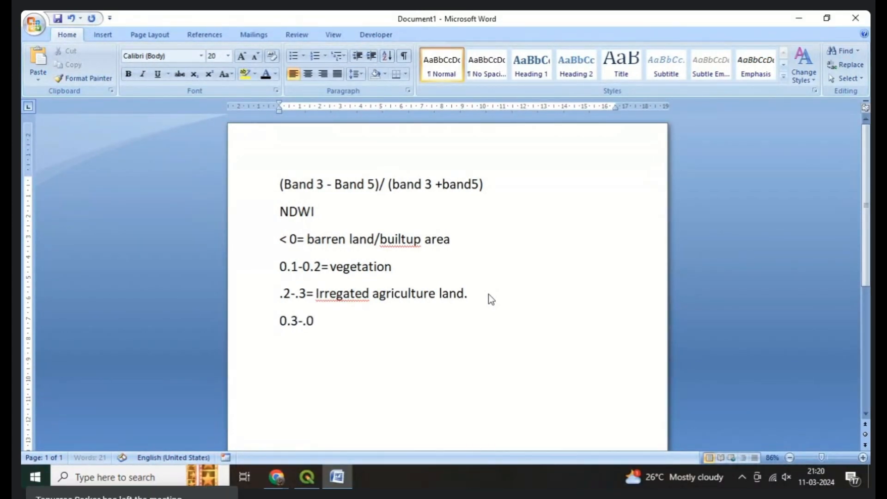
text(4=)
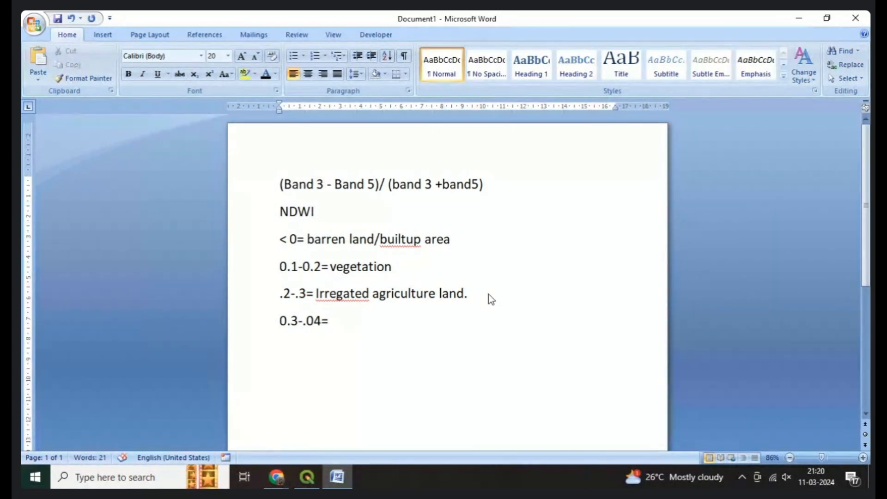
text(shwallow wa)
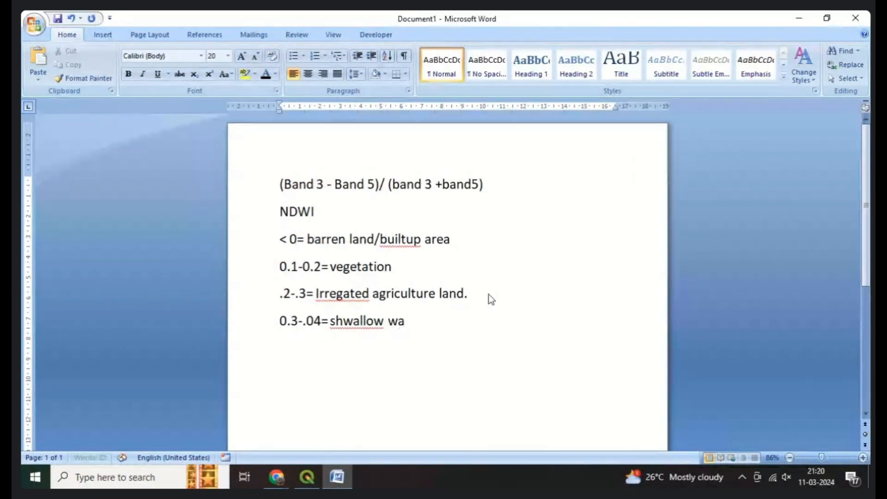
text(ter bidoes)
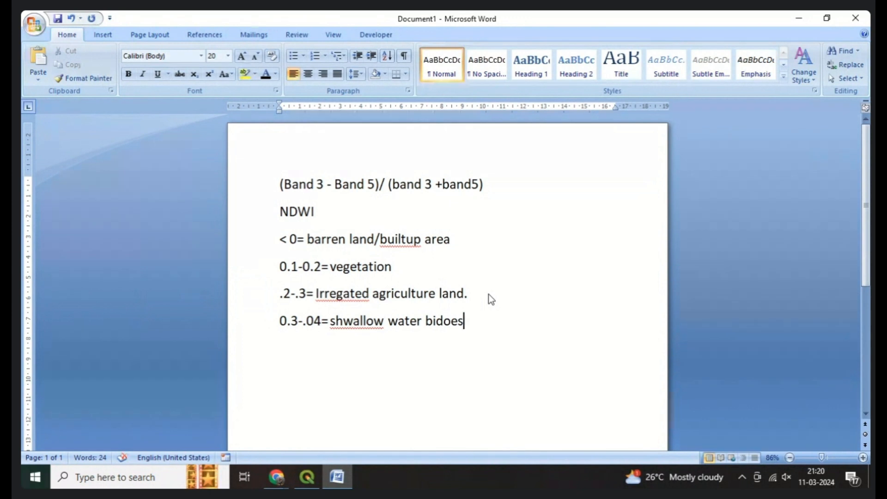
key(BackSpace)
key(BackSpace)
key(BackSpace)
key(BackSpace)
key(BackSpace)
text(odies)
Correct the misspelled words in the last two class lines to "Shallow" and "Irrigated", with a space before "Shallow".
right_click(356, 323)
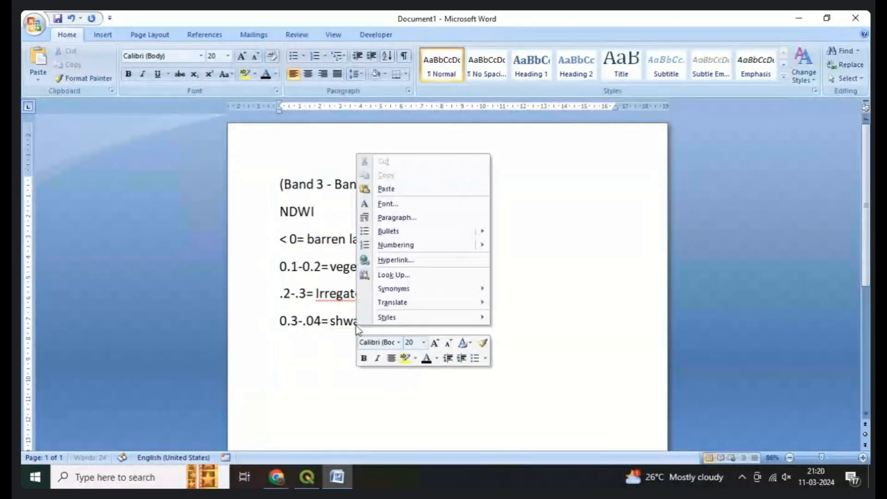
key(Escape)
click(330, 321)
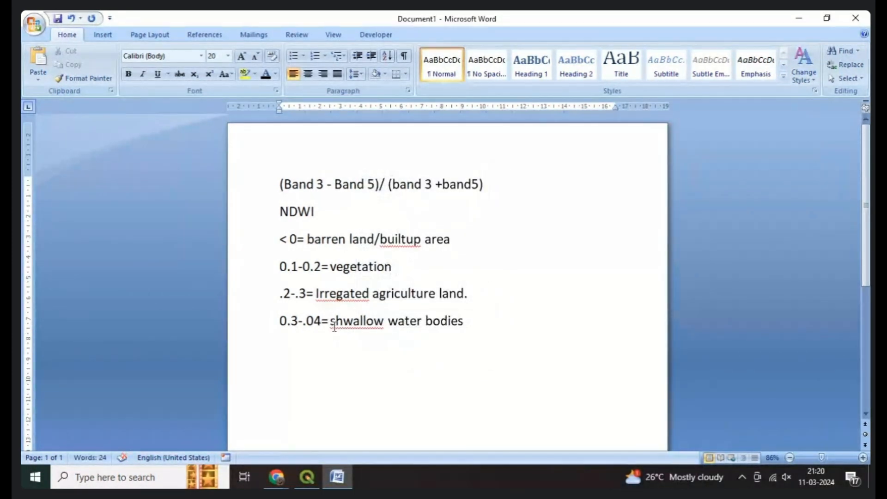
key(Delete)
text(S)
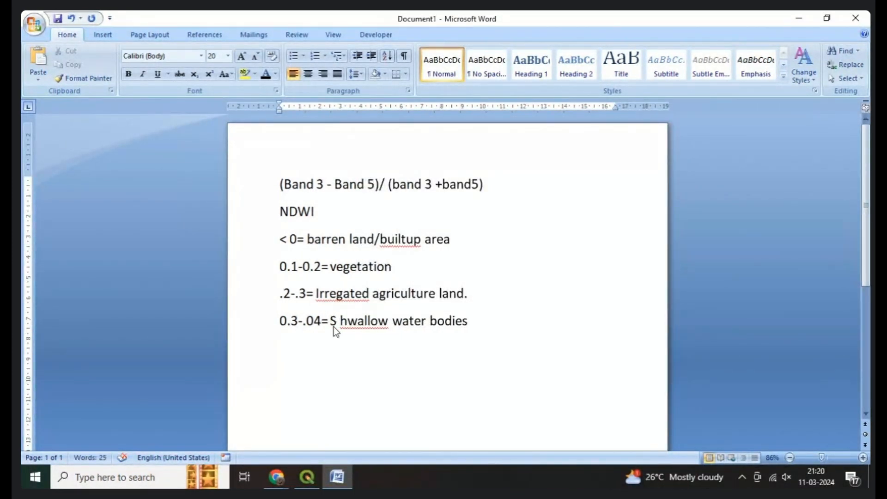
key(BackSpace)
key(Left)
right_click(364, 326)
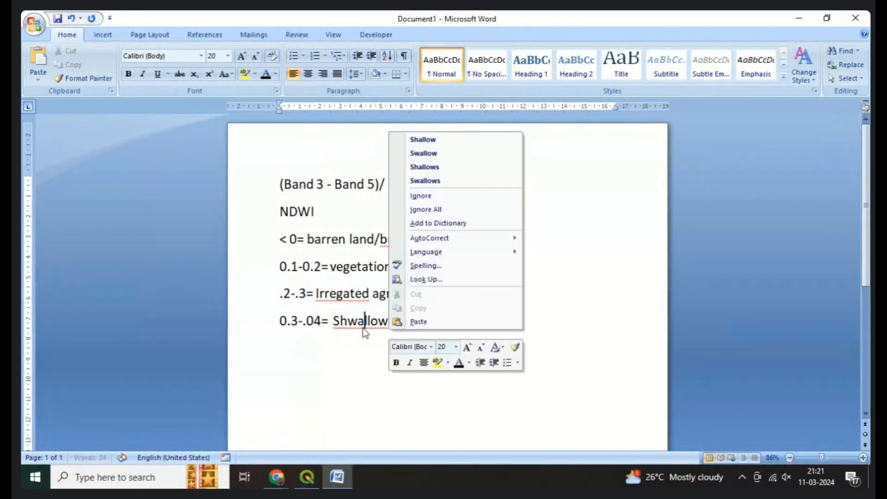
click(428, 138)
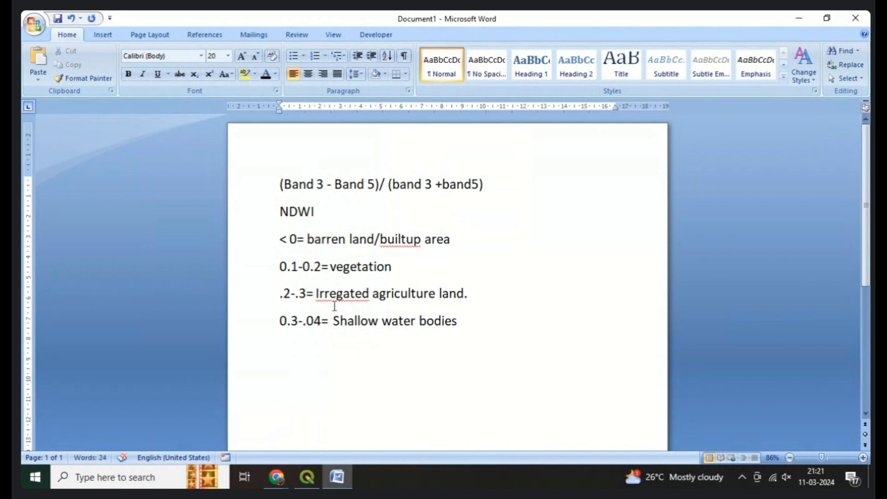
right_click(367, 299)
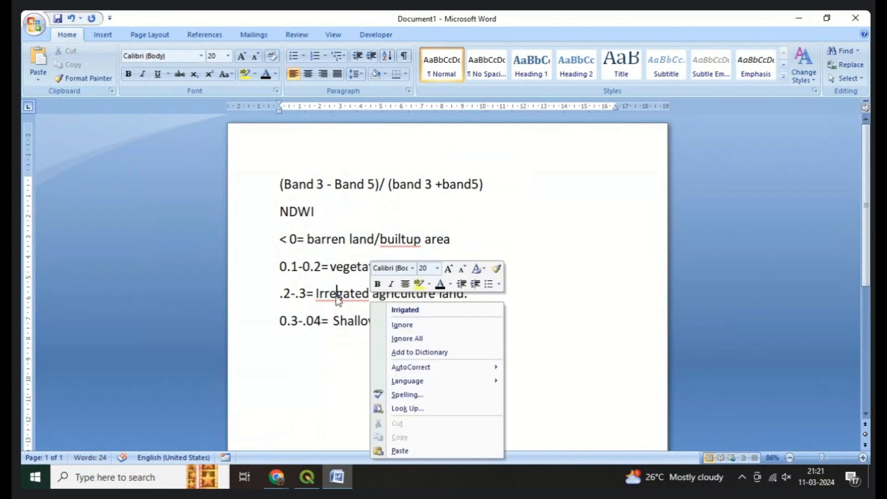
click(393, 309)
Add the class line ">0.4= deep water bodies/river/lake/ocean" below the shallow water bodies line.
click(485, 333)
key(Return)
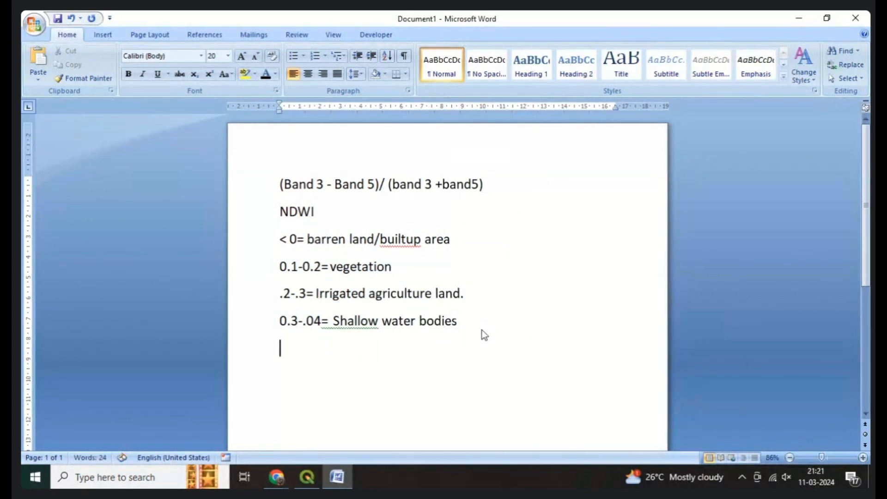
text(0.4)
click(281, 355)
click(319, 350)
text(=)
text(d)
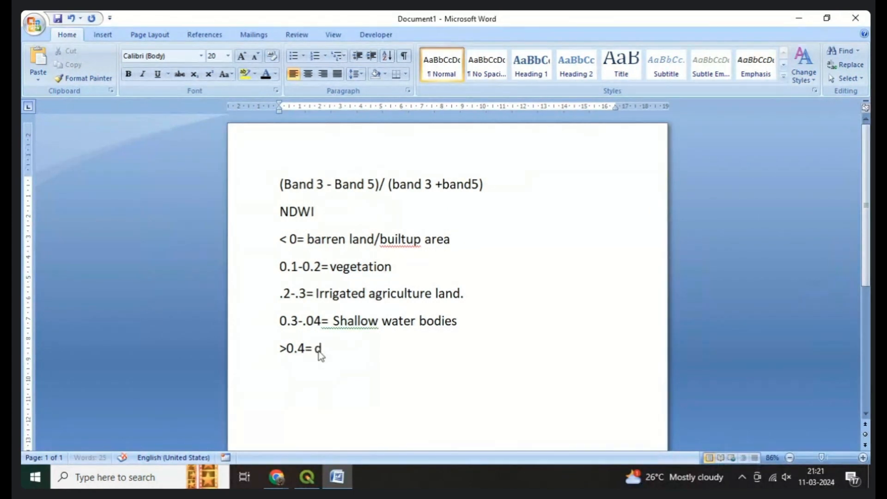
text(eep water bodies,)
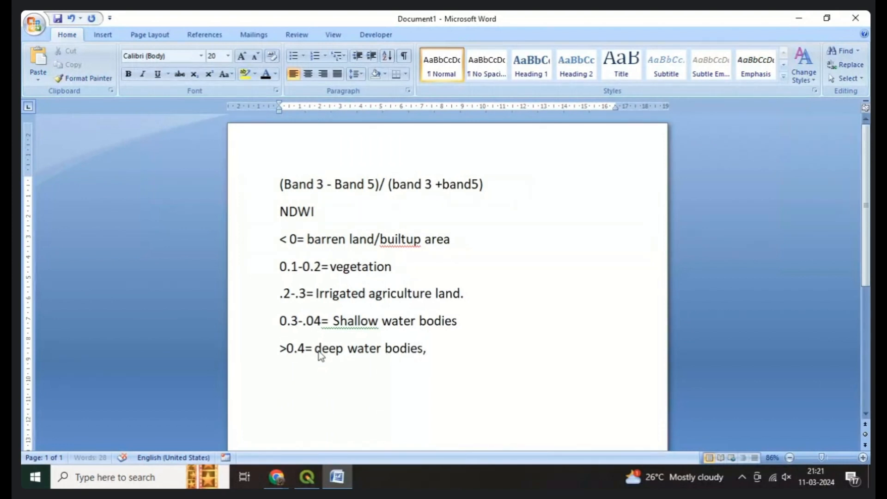
key(BackSpace)
text(/river/)
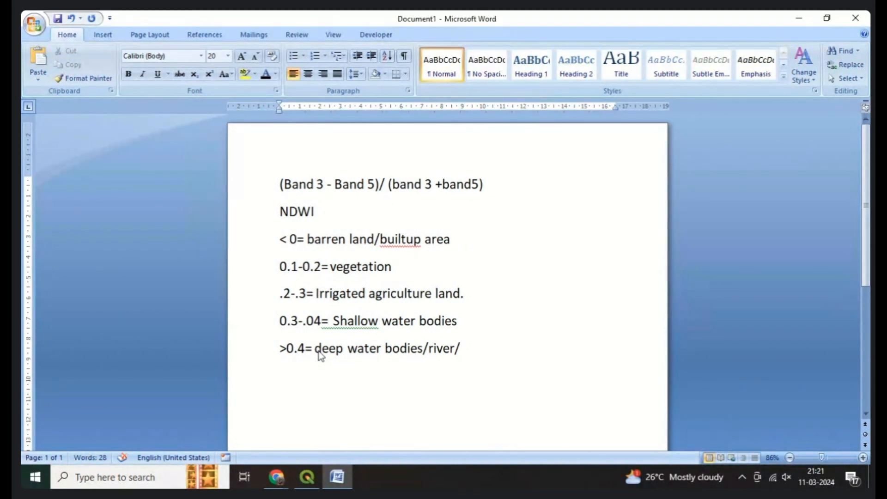
text(lake/ocean)
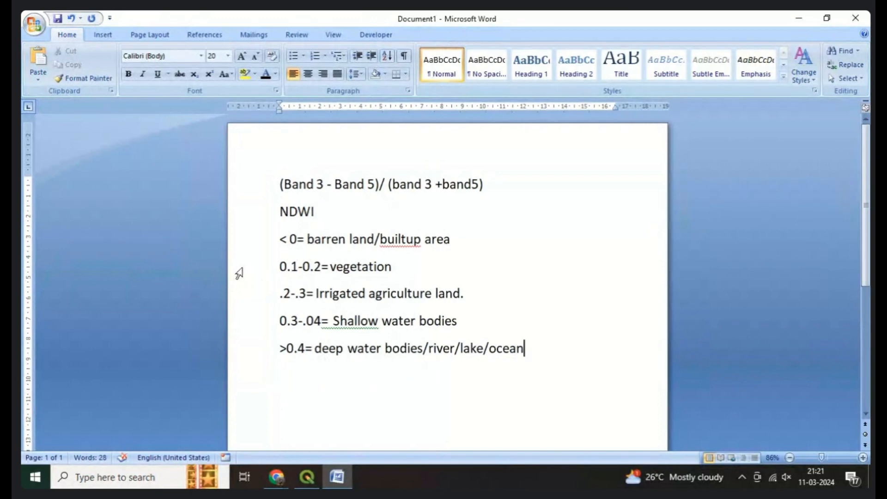
Extend the "NDWI" heading above the class lines to "NDWI Index".
drag(279, 184, 525, 296)
click(525, 296)
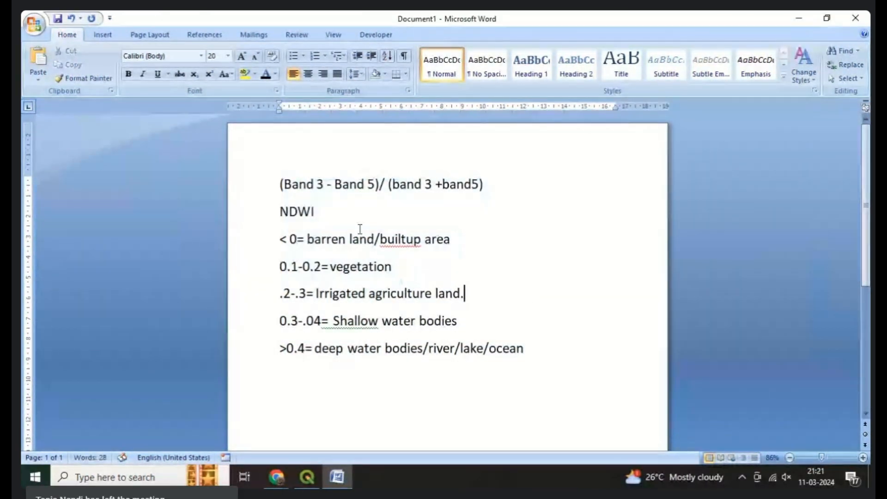
click(344, 218)
text(Index)
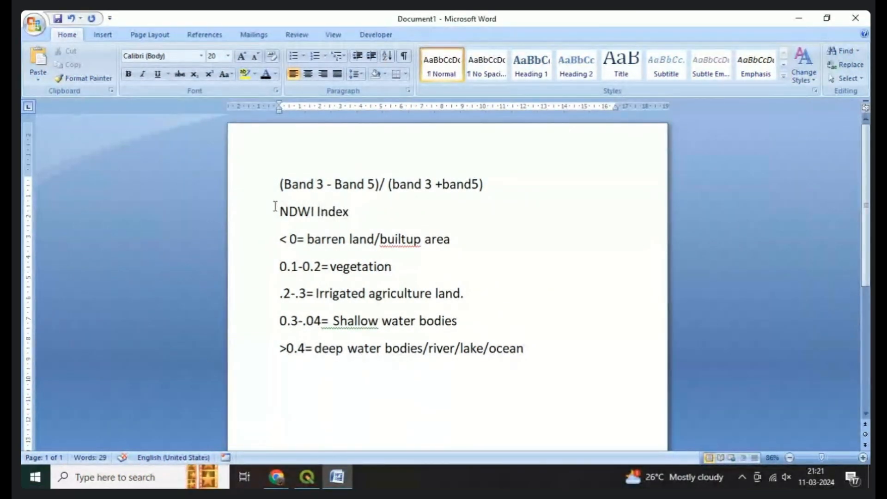
Copy the NDWI Index heading with its class lines and send it to the "2nd semester online 1st phase" group in WhatsApp Web.
drag(279, 211, 571, 361)
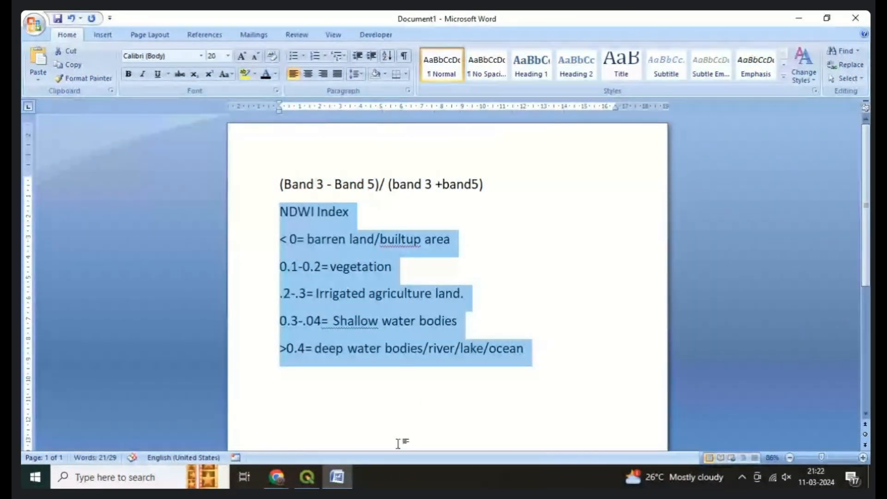
click(283, 484)
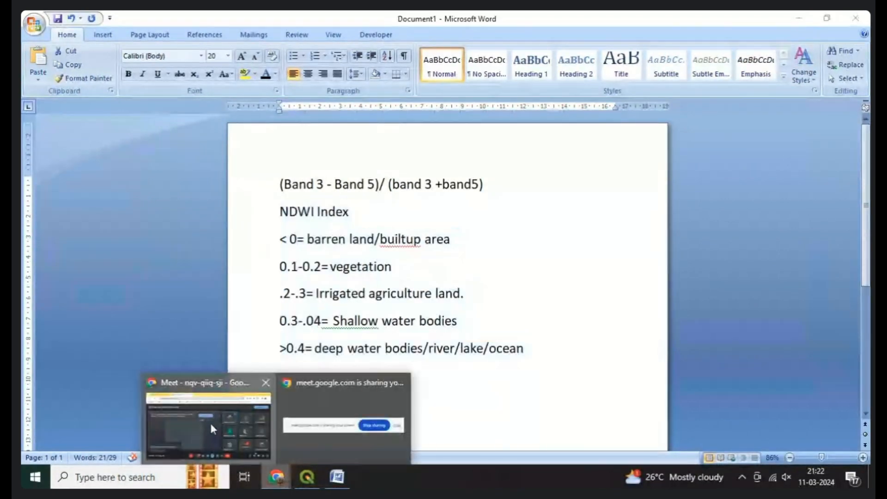
click(210, 420)
click(88, 23)
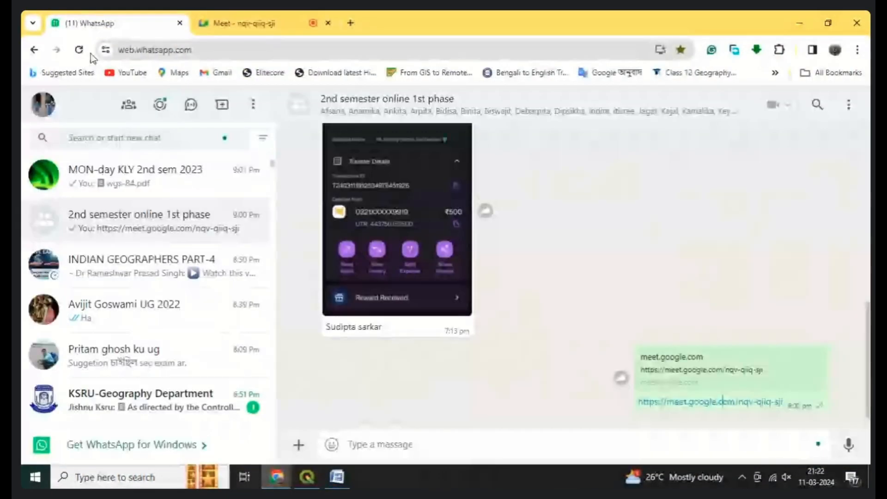
click(398, 445)
text(0.1-0.2= vegetation .2-.3= Irrigated agriculture land. 0.3-.04= Shallow water bodies >0.4= deep water bodies/river/lake/ocean)
key(Return)
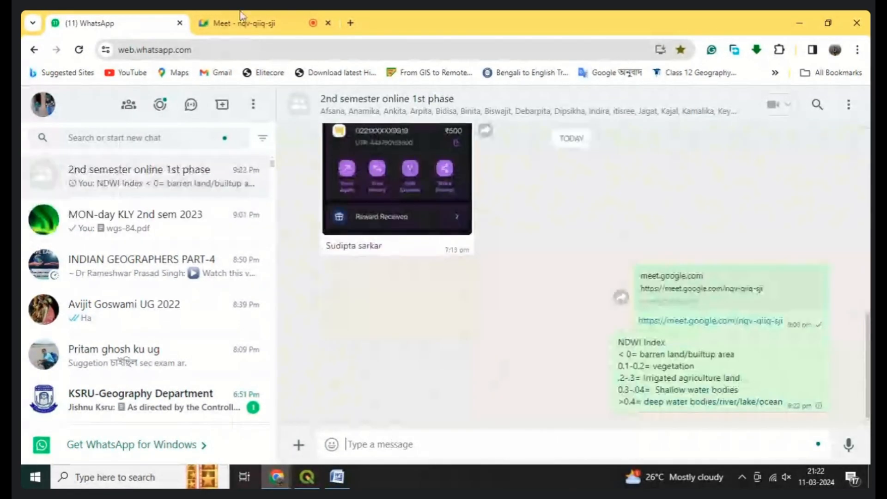
Switch back to the Word document and put "NDWI= " in front of the band formula.
click(237, 23)
key(alt+Tab)
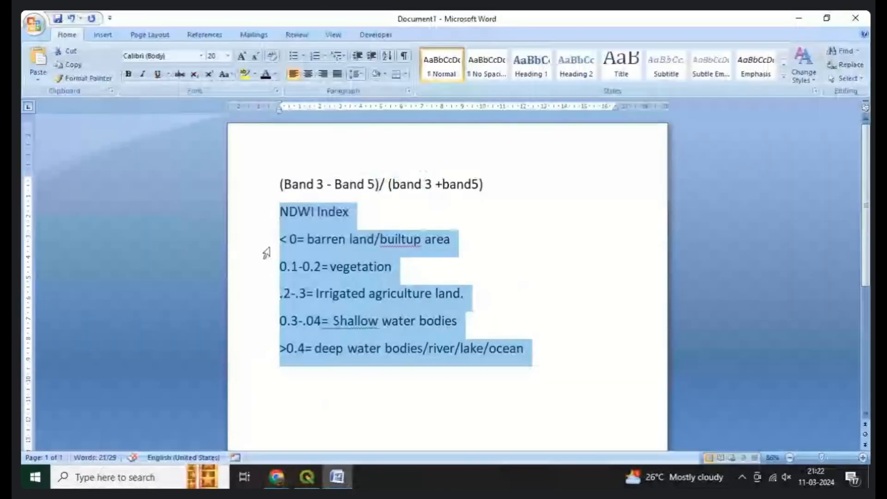
click(279, 184)
text(ND)
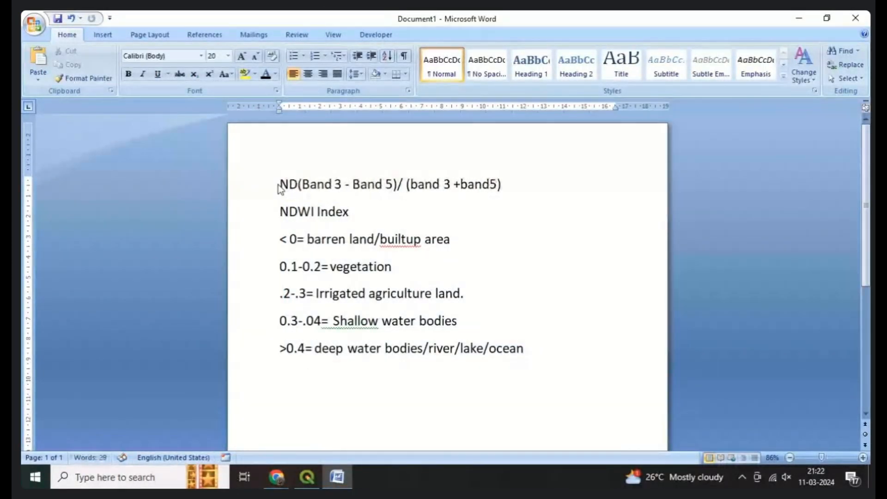
text(WI=)
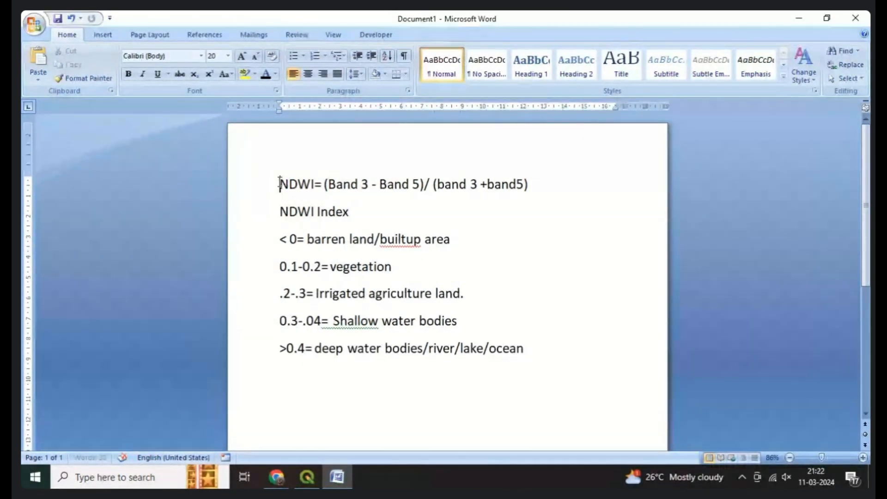
Copy the full NDWI formula line and send it to the same WhatsApp group.
drag(278, 183, 578, 193)
key(ctrl+c)
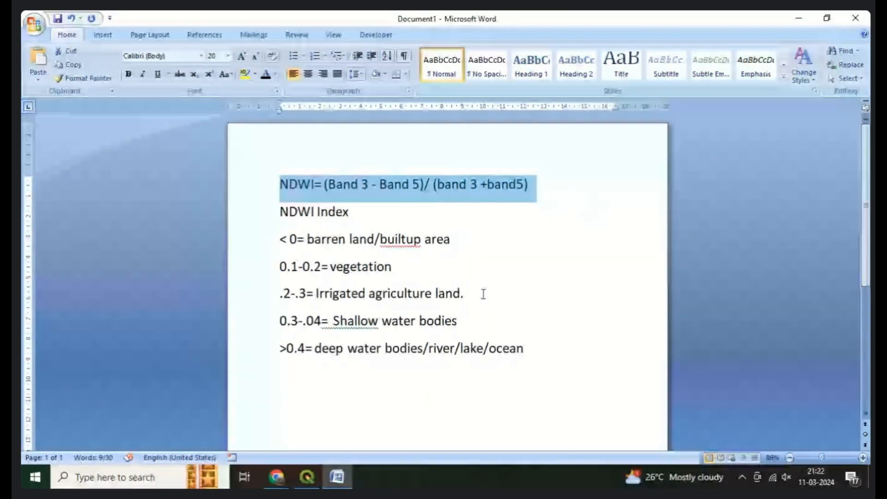
click(306, 476)
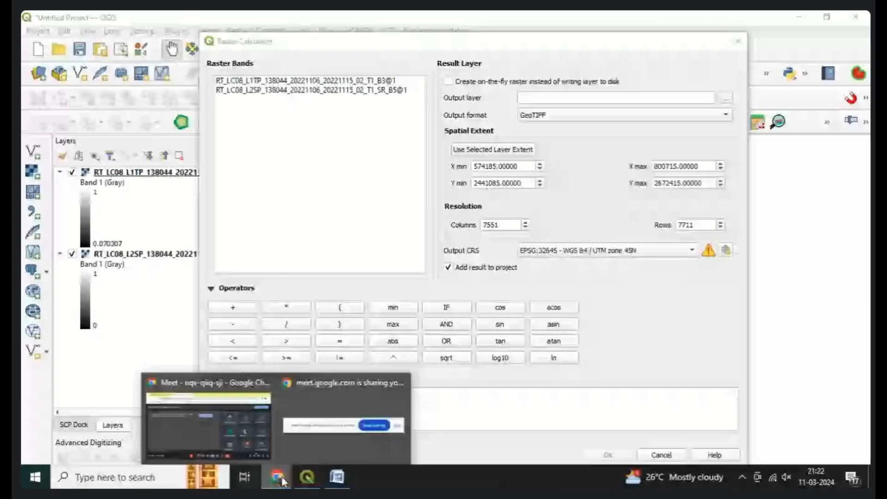
click(284, 482)
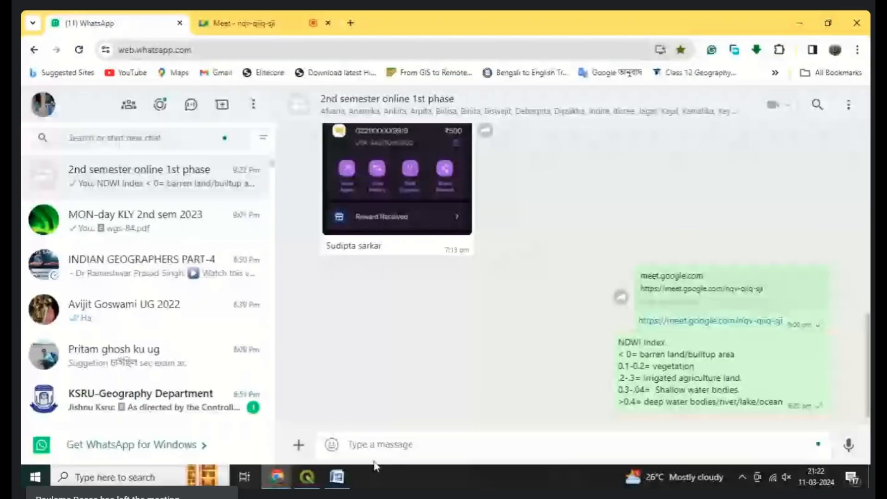
key(ctrl+v)
key(Return)
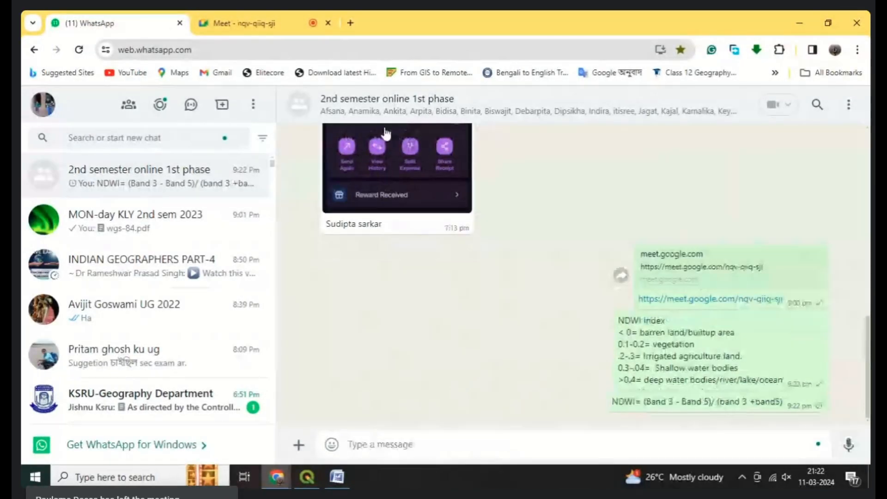
Switch to QGIS, close the Raster Calculator and widen the layer list to show the full layer names.
click(307, 480)
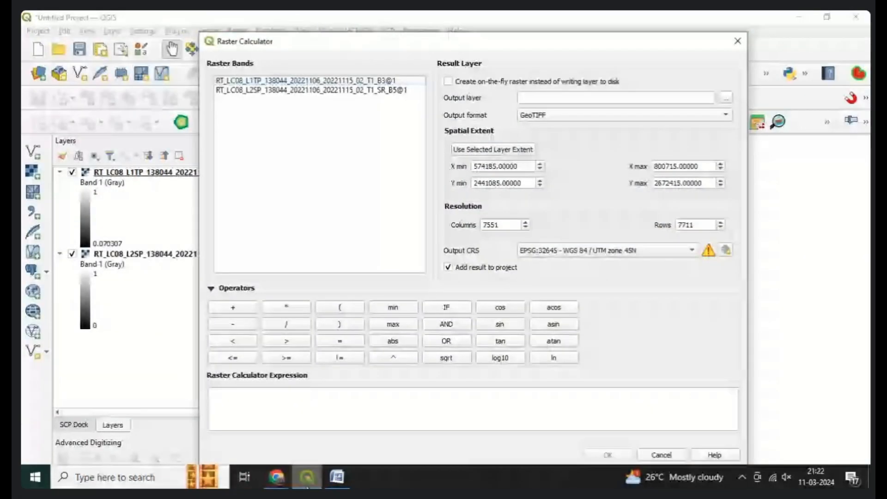
click(737, 41)
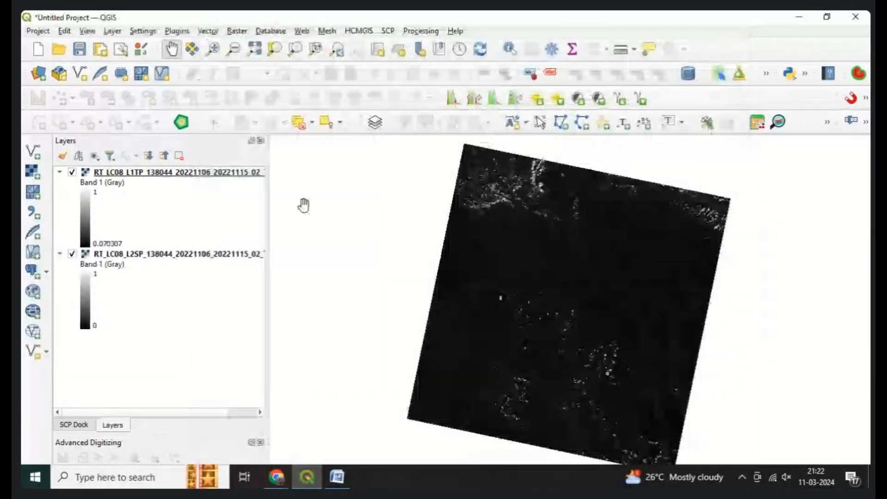
drag(266, 283, 327, 294)
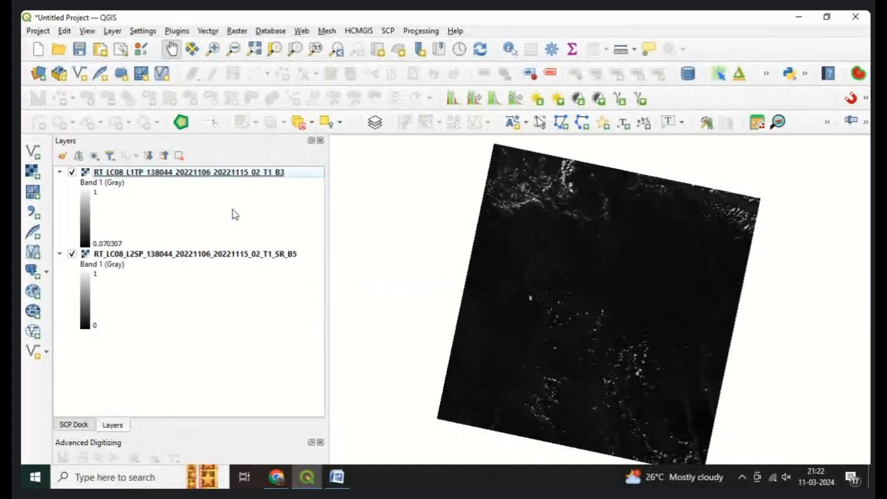
Reopen the Raster Calculator and check the NDWI formula in the Word document before returning to QGIS.
click(239, 31)
click(255, 41)
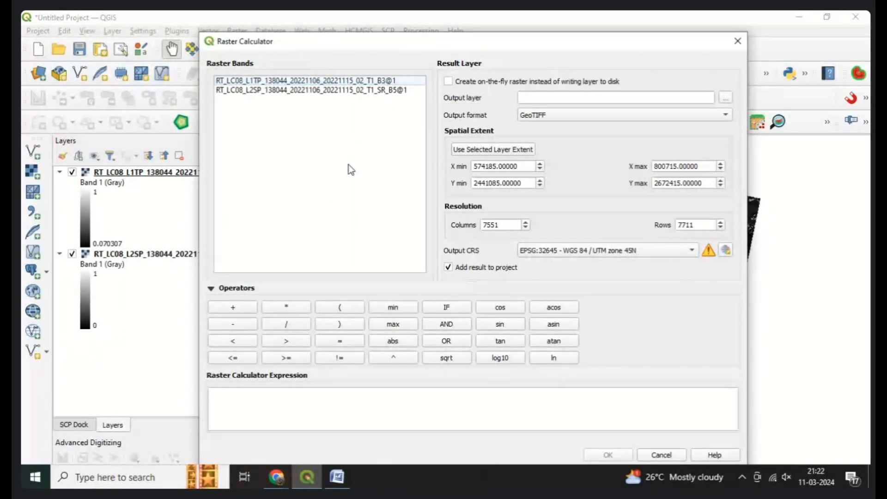
click(337, 476)
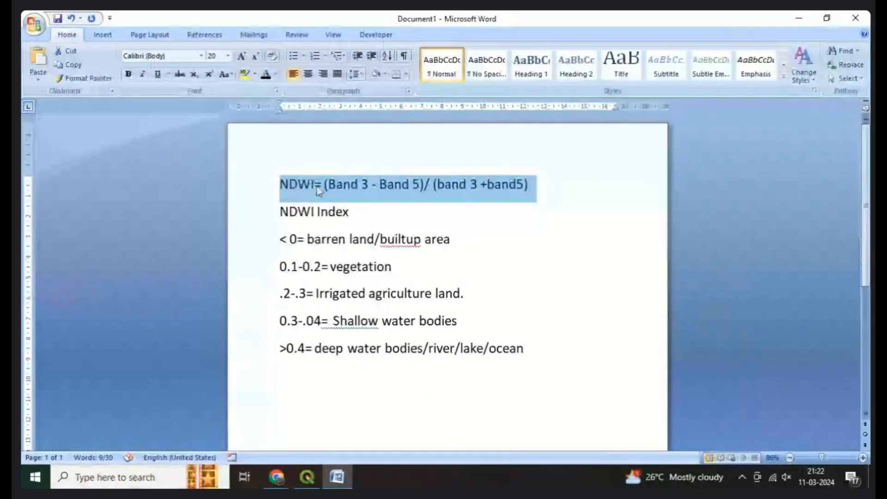
click(276, 480)
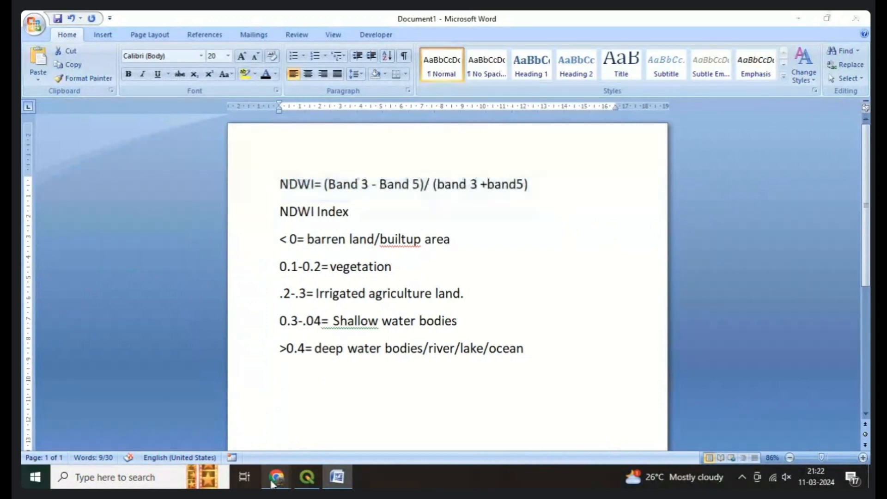
click(208, 428)
click(306, 476)
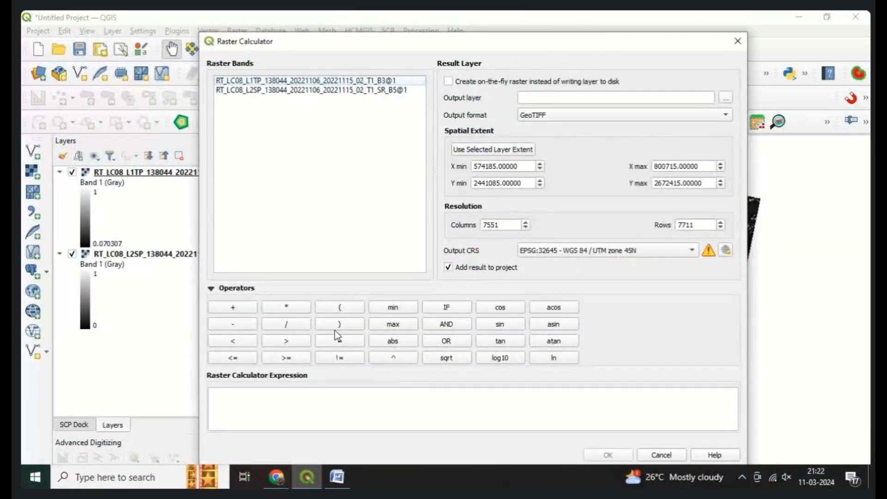
Enter the NDWI numerator in the Raster Calculator expression as the parenthesised difference B3@1 minus SR_B5@1.
click(340, 307)
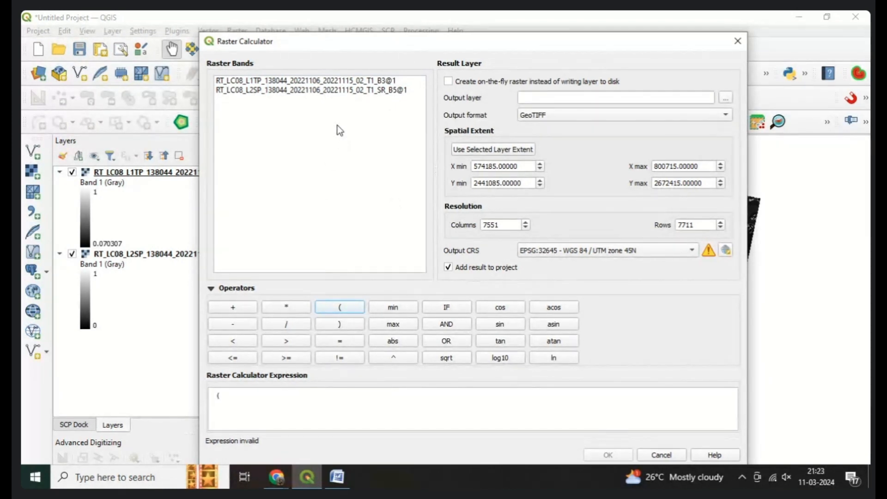
double_click(365, 83)
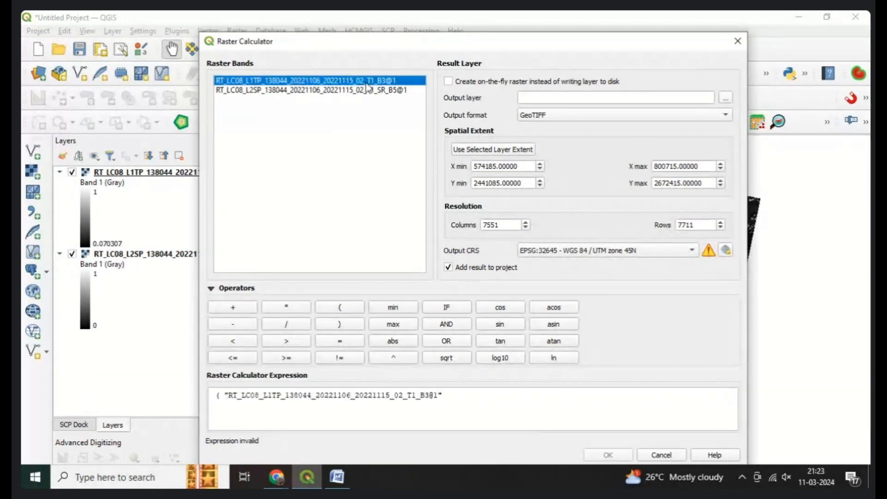
click(233, 324)
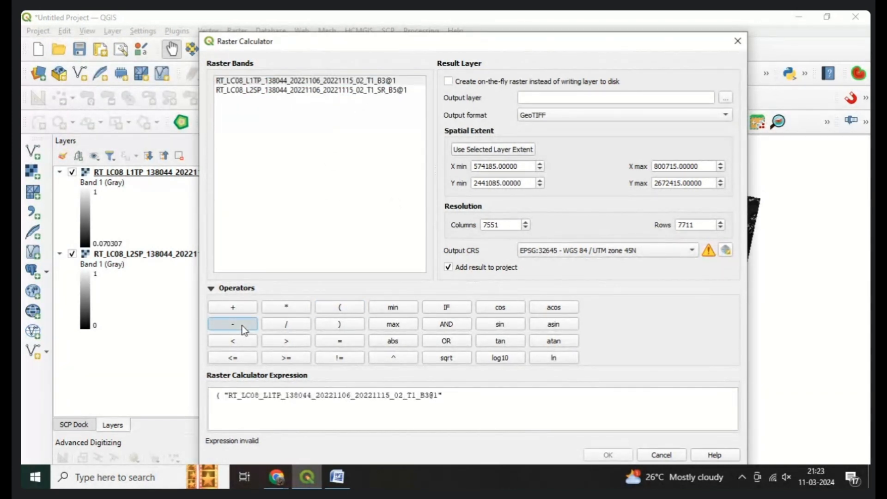
double_click(312, 90)
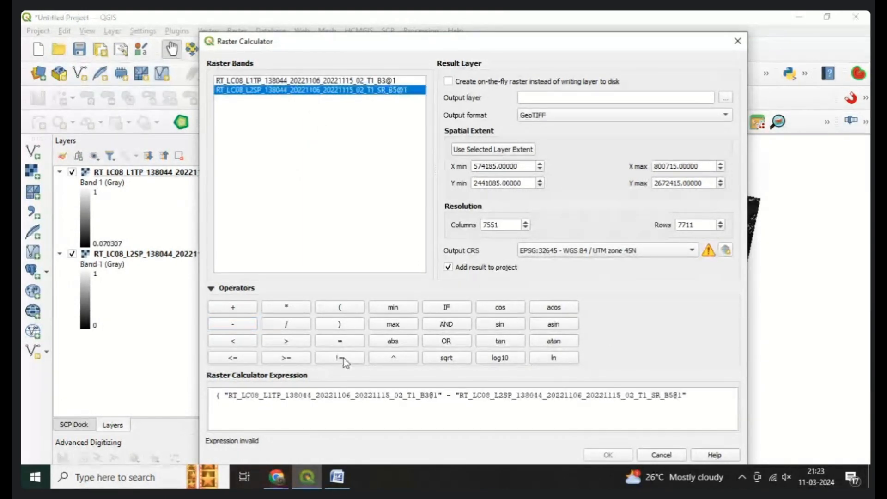
click(342, 325)
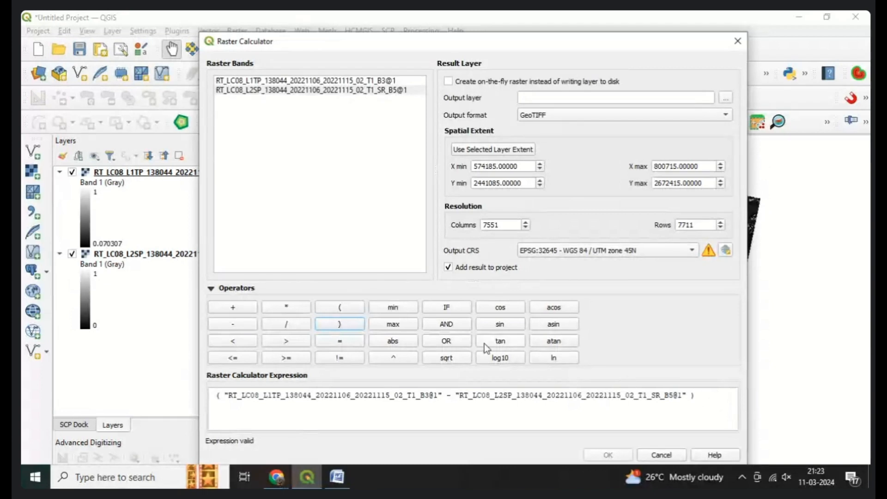
Divide the expression by the parenthesised sum of B3@1 and SR_B5@1 to complete the NDWI formula.
click(286, 324)
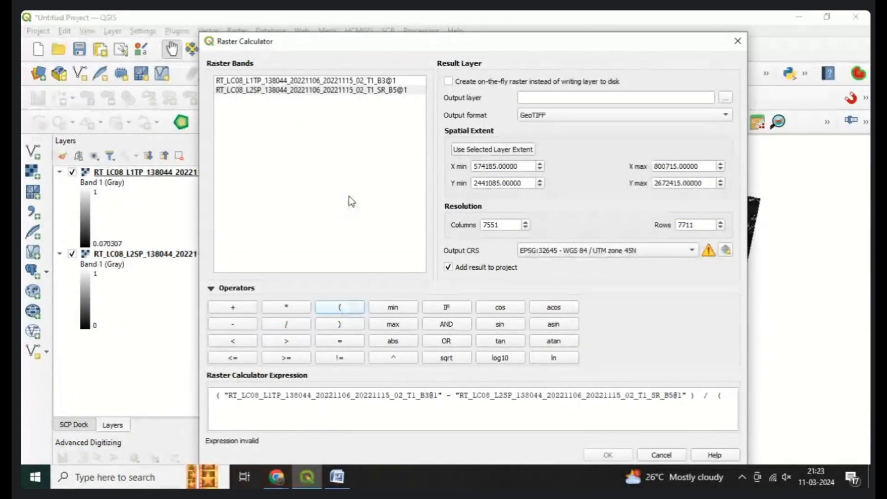
click(305, 80)
double_click(305, 80)
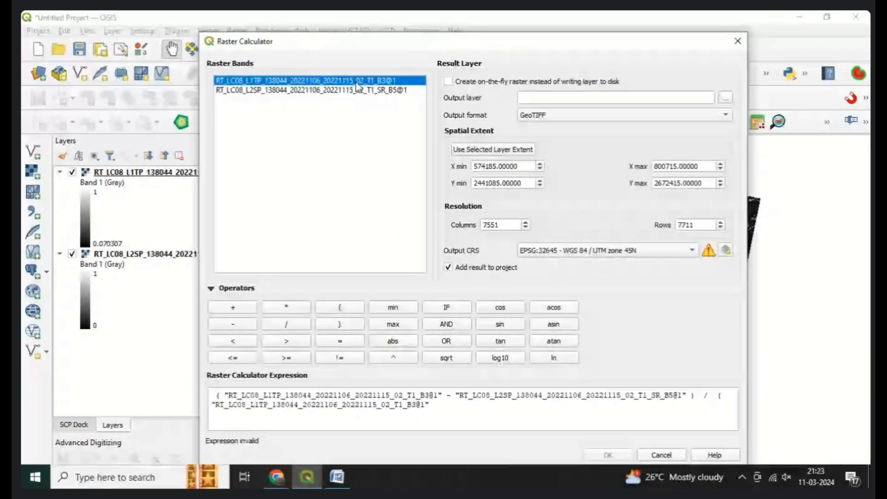
click(232, 307)
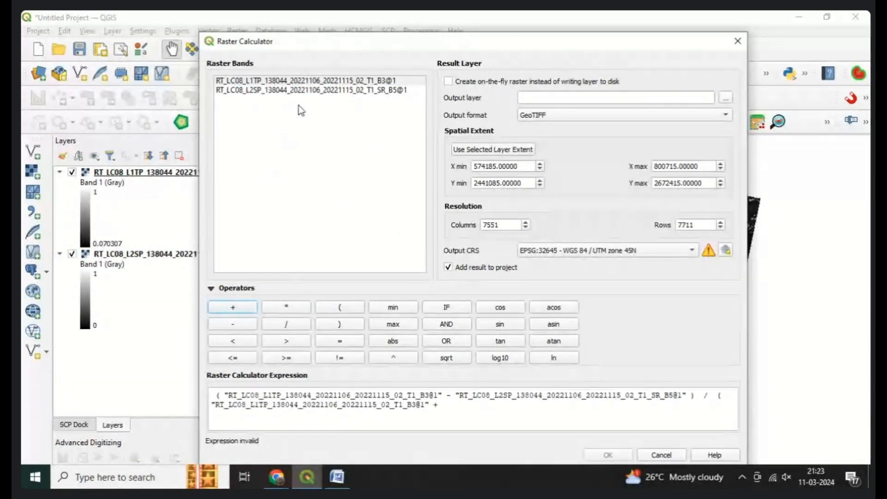
click(303, 90)
double_click(302, 89)
click(339, 324)
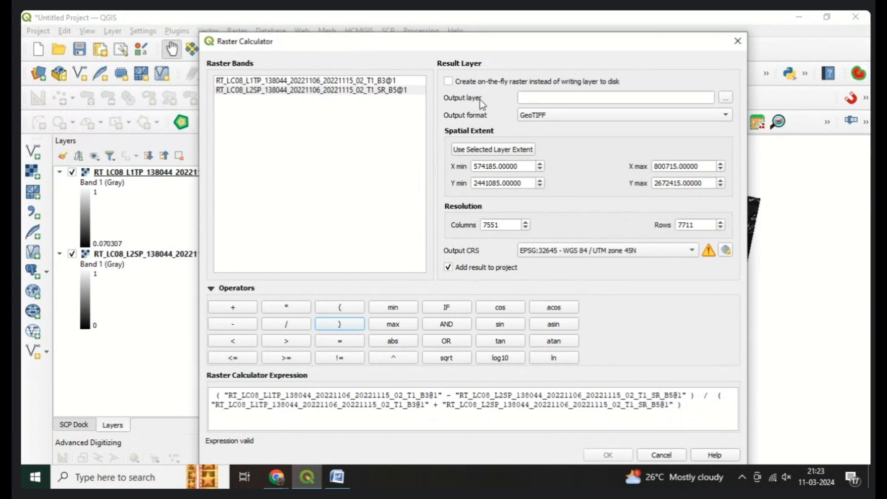
Set the output layer to "NDWI MAP" in New folder (2) on the Desktop and run the raster calculation.
click(725, 98)
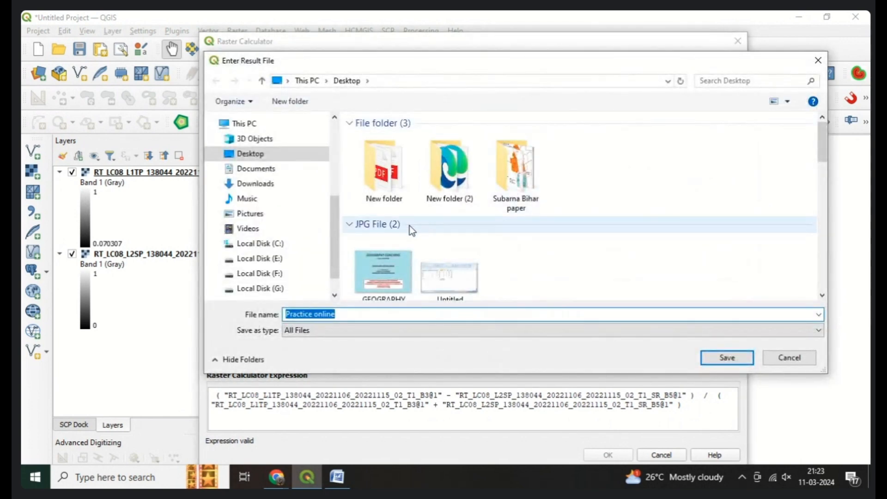
double_click(435, 185)
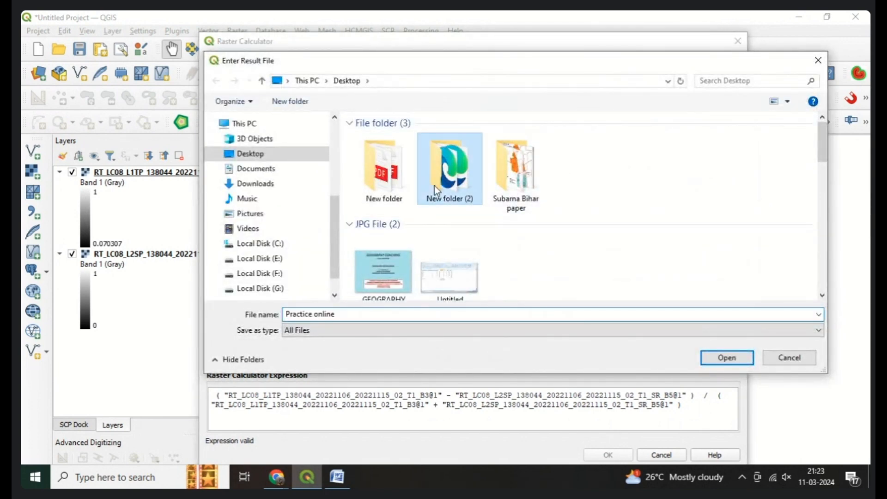
click(360, 314)
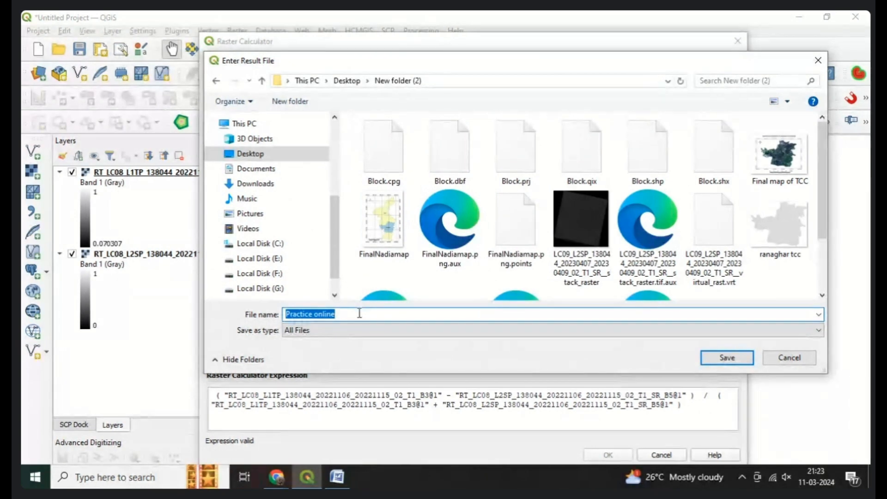
text(NDWI)
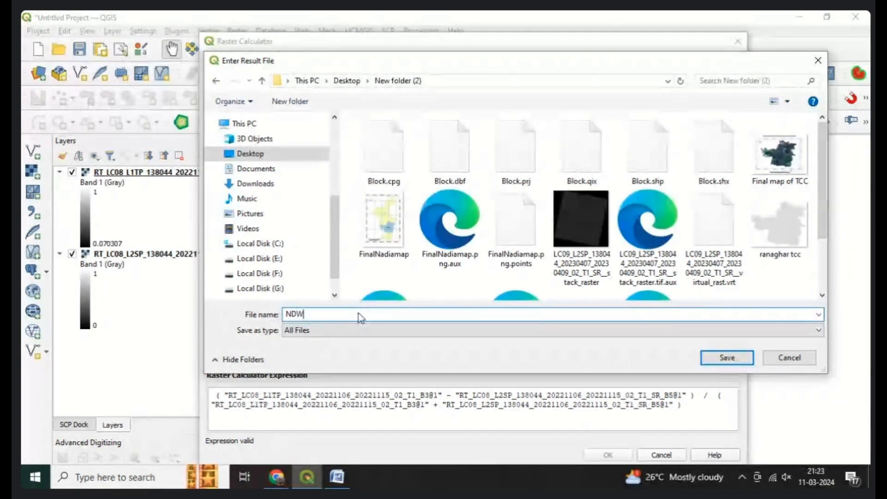
text( MAP)
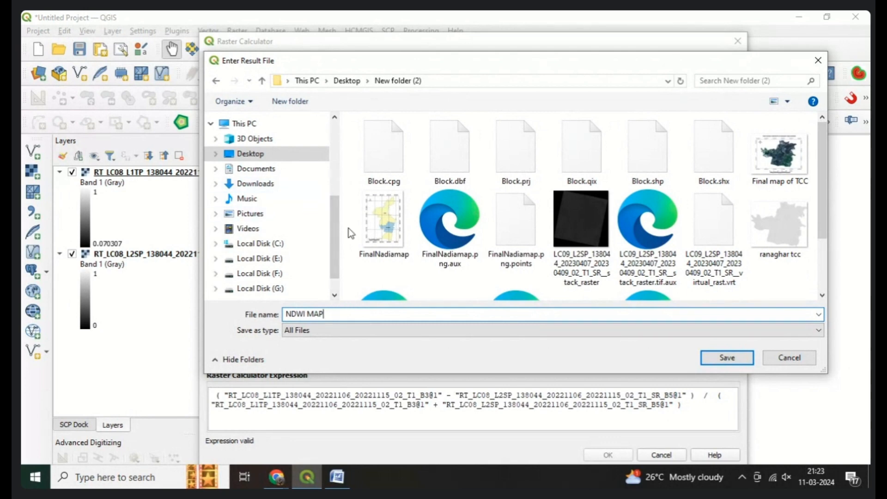
click(720, 360)
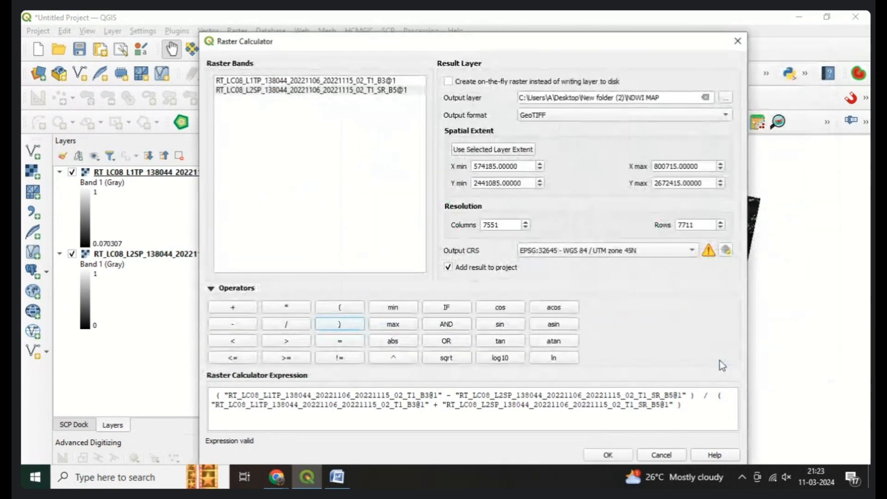
click(599, 454)
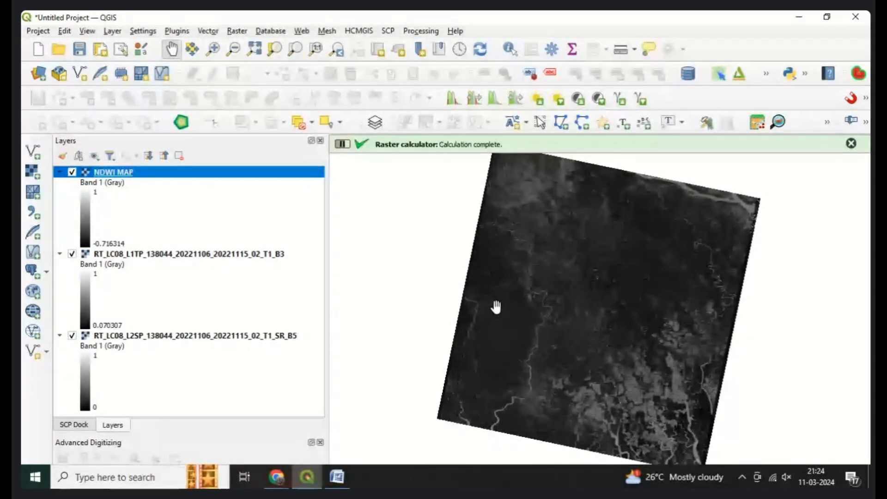
click(851, 143)
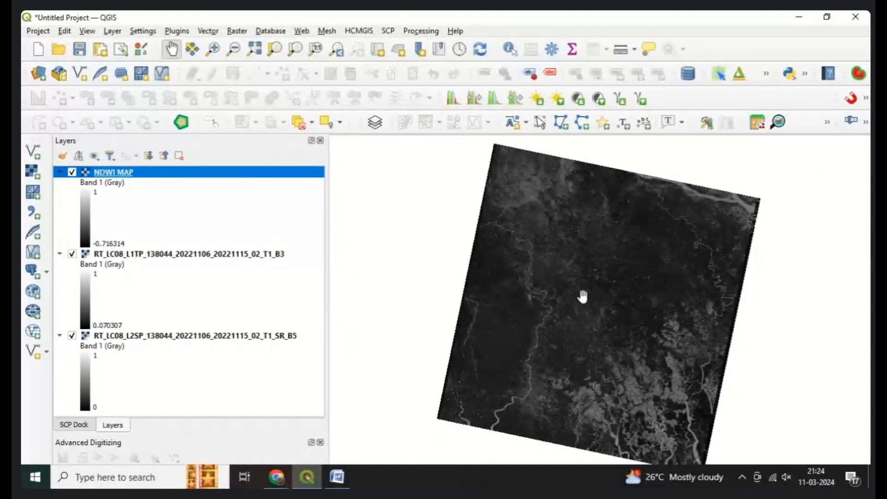
Add the vector layer Block.shp from New folder (2) to the project.
scroll(580, 298, up, 1)
scroll(580, 298, down, 1)
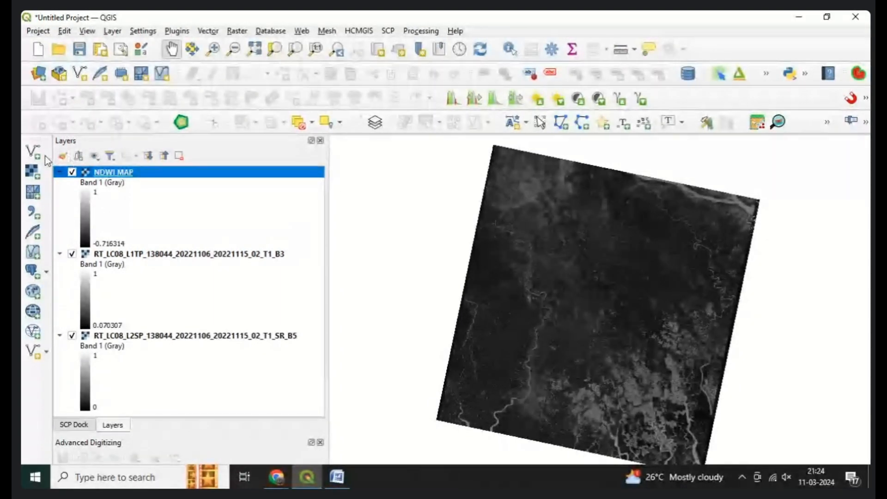
click(113, 31)
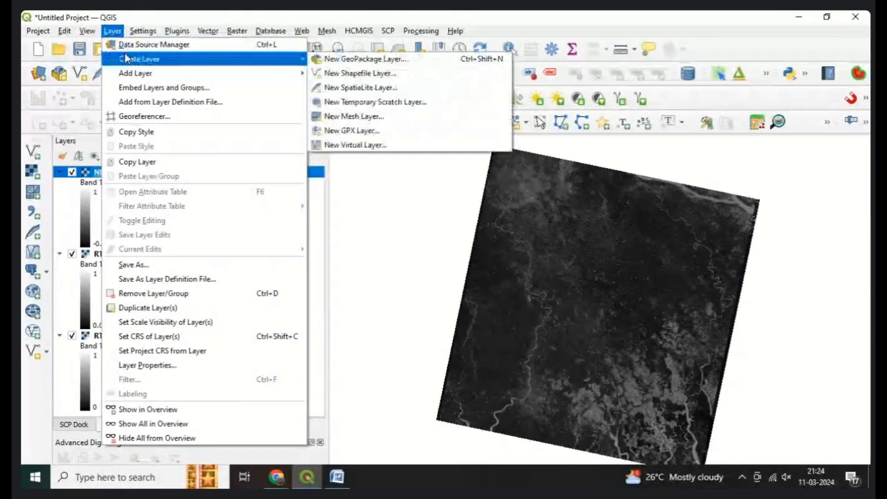
mouse_move(146, 74)
click(351, 73)
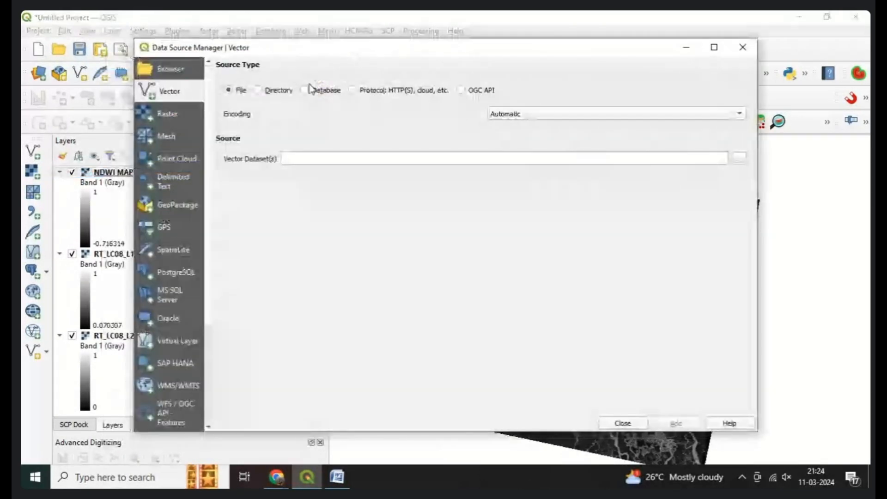
click(739, 160)
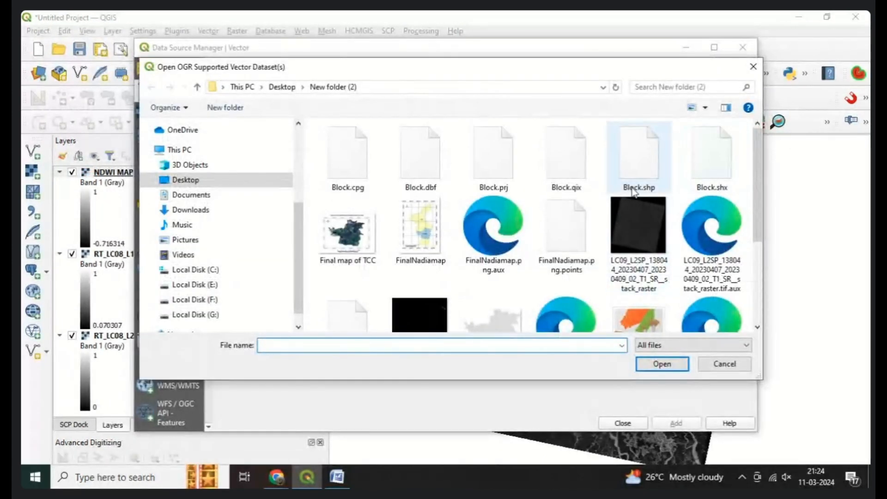
click(639, 157)
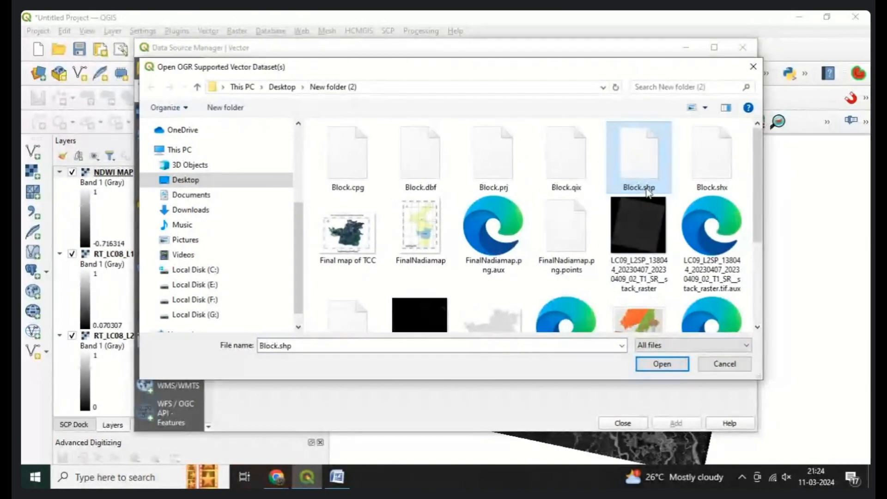
click(649, 364)
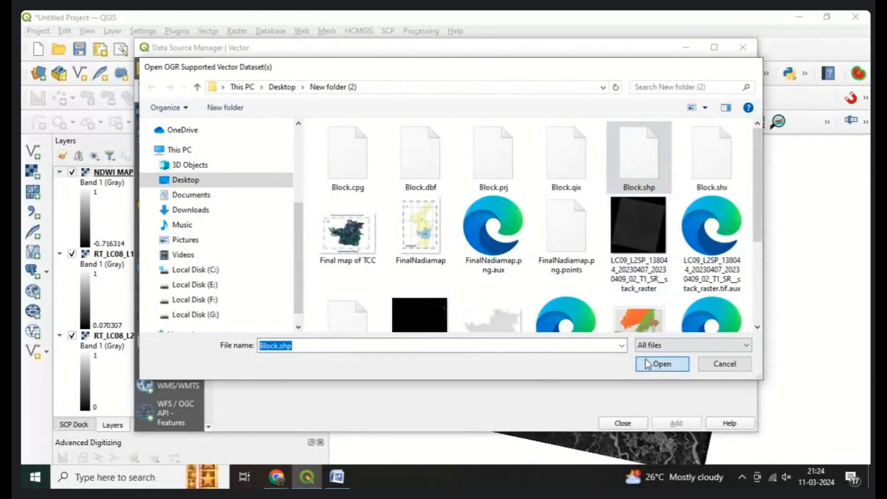
click(622, 424)
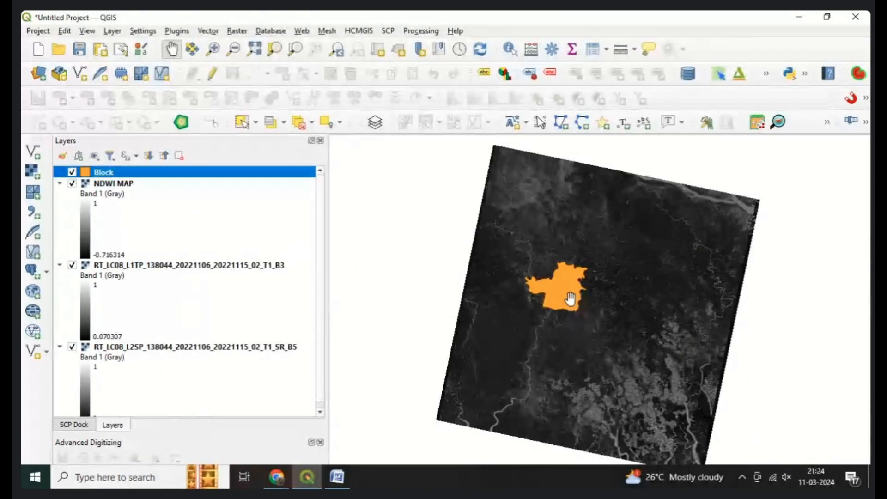
Set up Clip Raster by Mask Layer with NDWI MAP as input, Block as mask and an output alpha band created.
scroll(577, 280, up, 2)
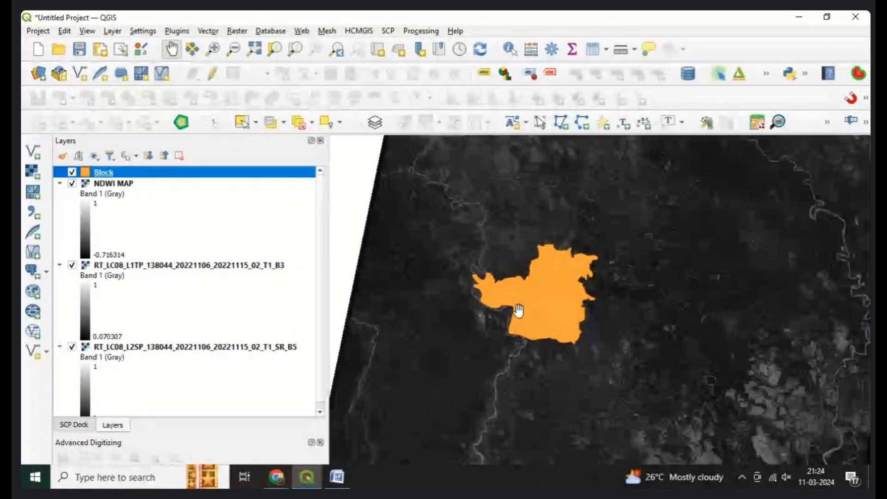
click(236, 31)
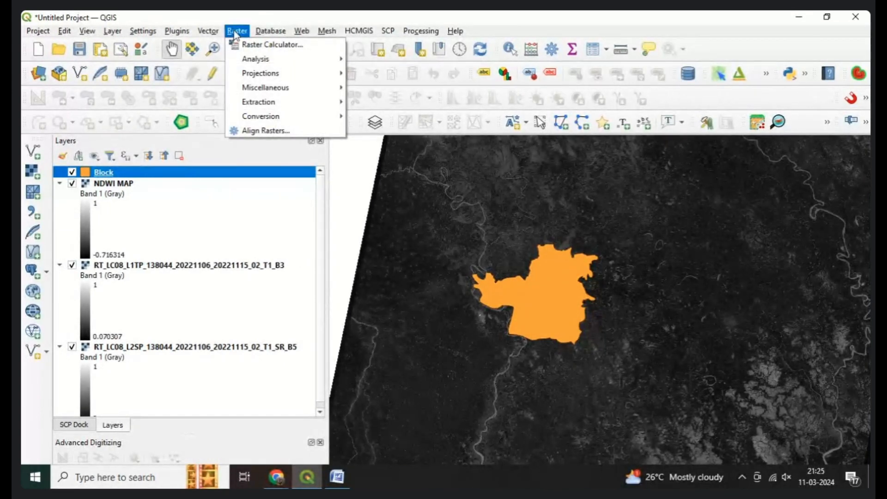
mouse_move(261, 104)
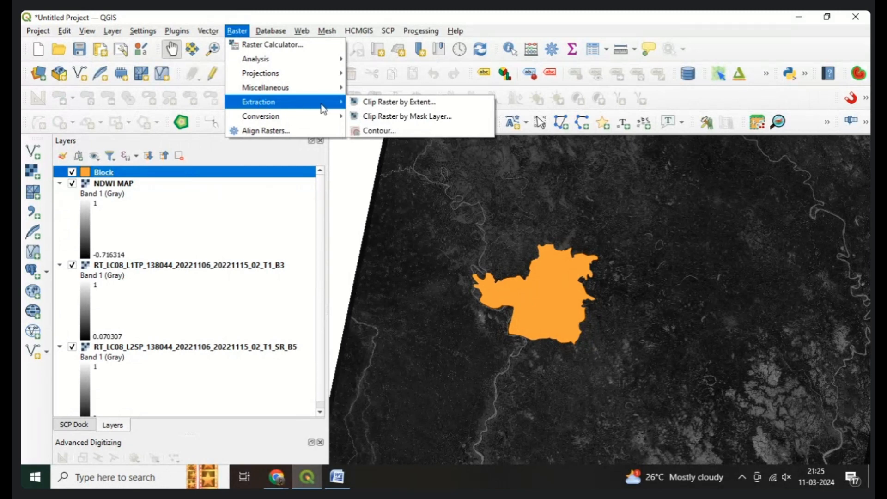
click(394, 117)
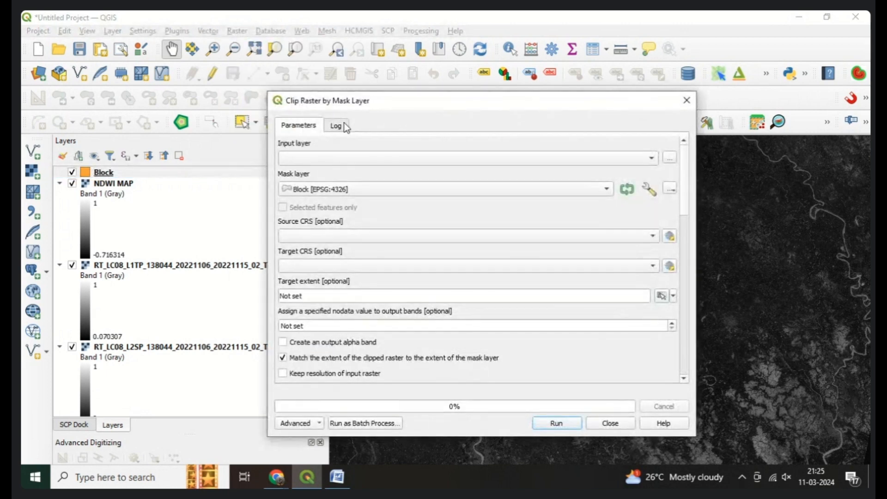
click(315, 158)
click(317, 160)
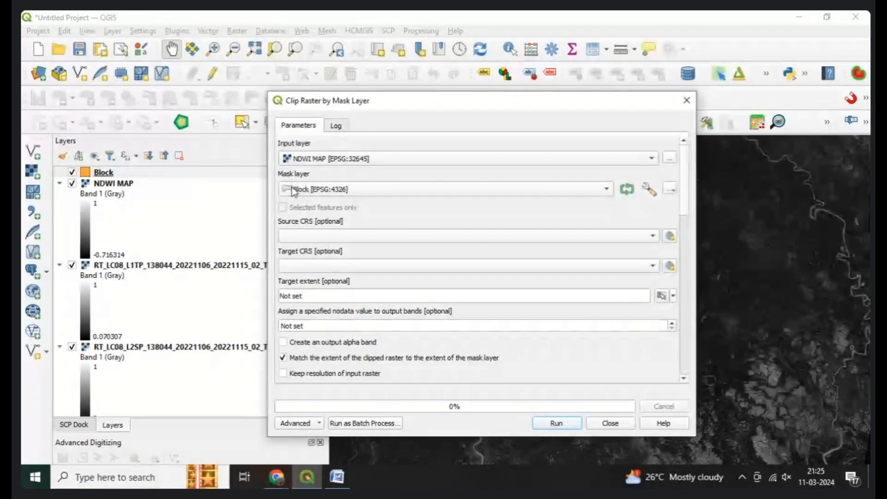
drag(319, 105, 118, 98)
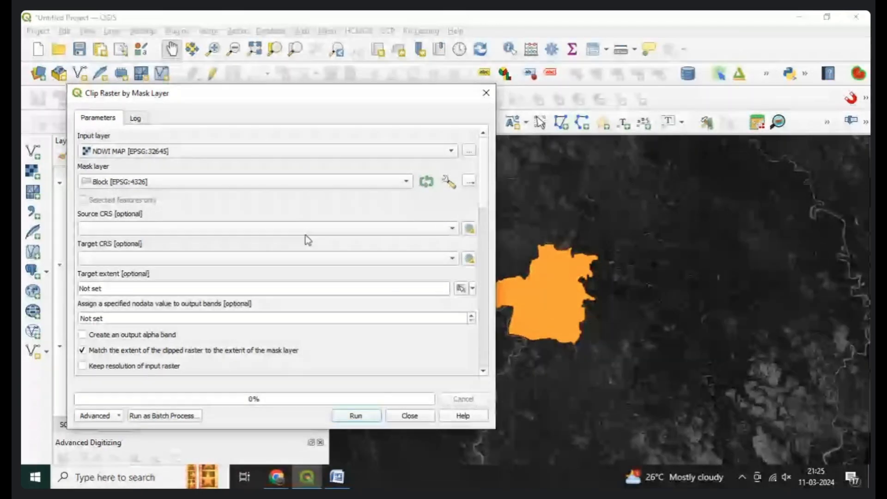
drag(484, 202, 483, 223)
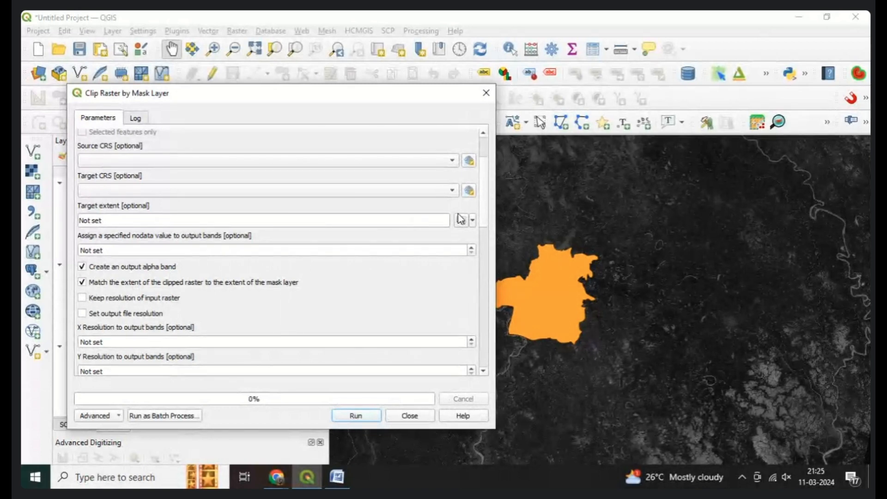
drag(482, 220, 476, 319)
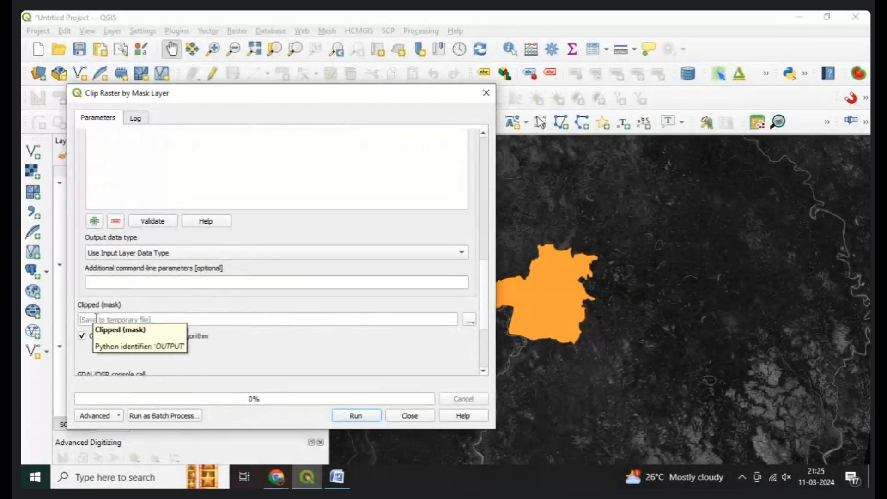
Set the clipped output to save as the TIF file "NDWI kalyani" in New folder (2) on the Desktop.
click(468, 321)
click(483, 347)
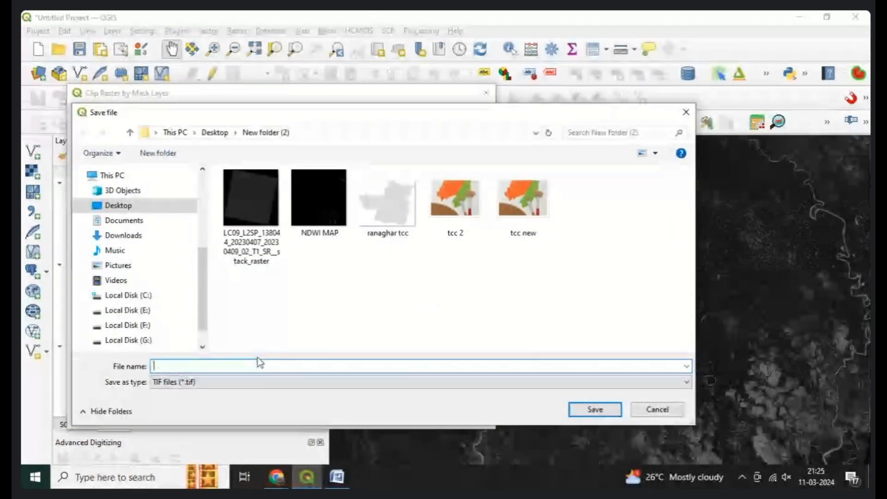
text(NDWI)
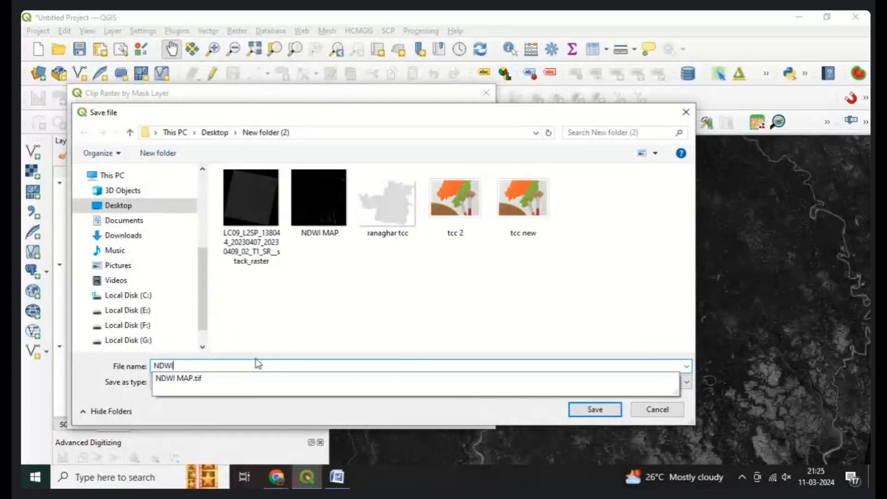
text( kalyani)
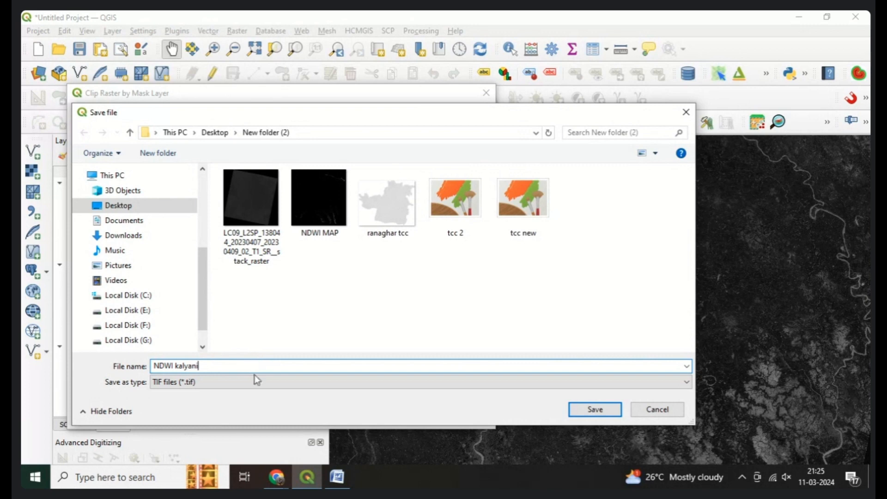
click(577, 410)
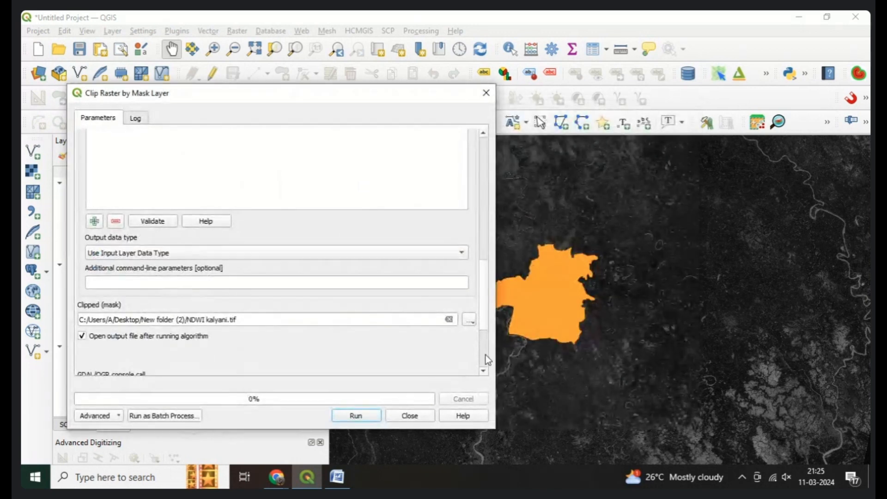
Review the clip parameters, run Clip Raster by Mask Layer and close its dialog.
drag(483, 283, 472, 136)
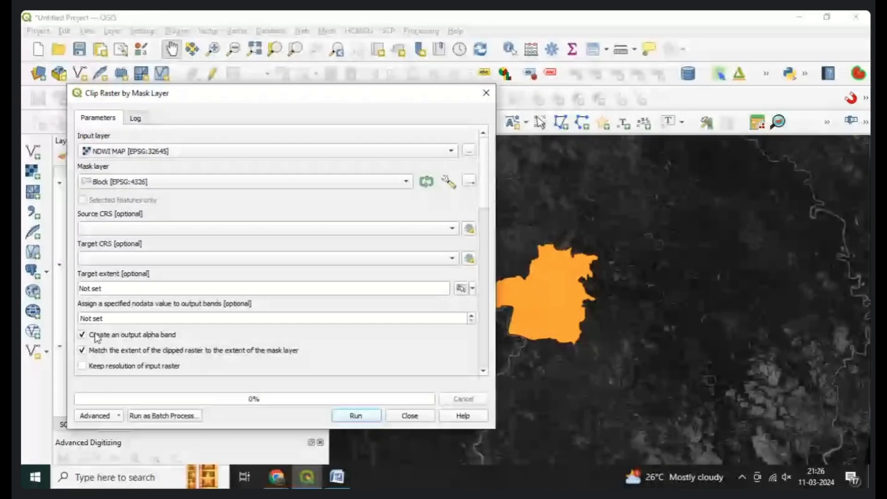
drag(482, 194, 463, 343)
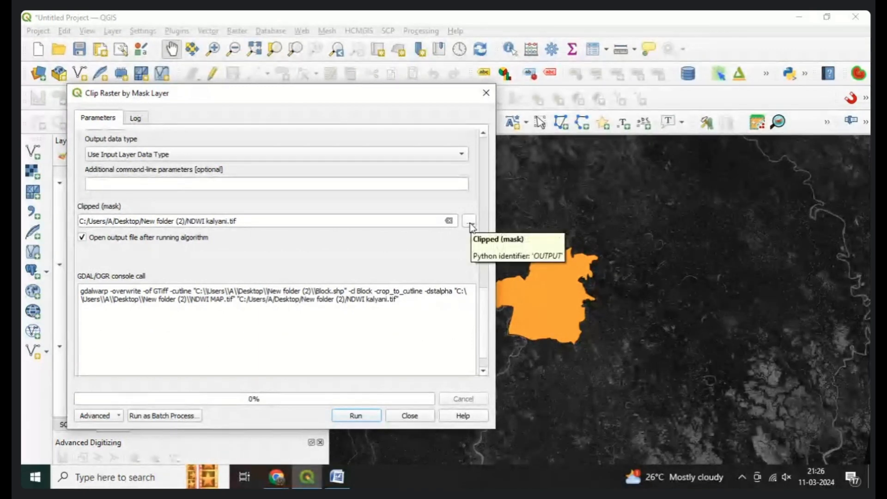
click(370, 413)
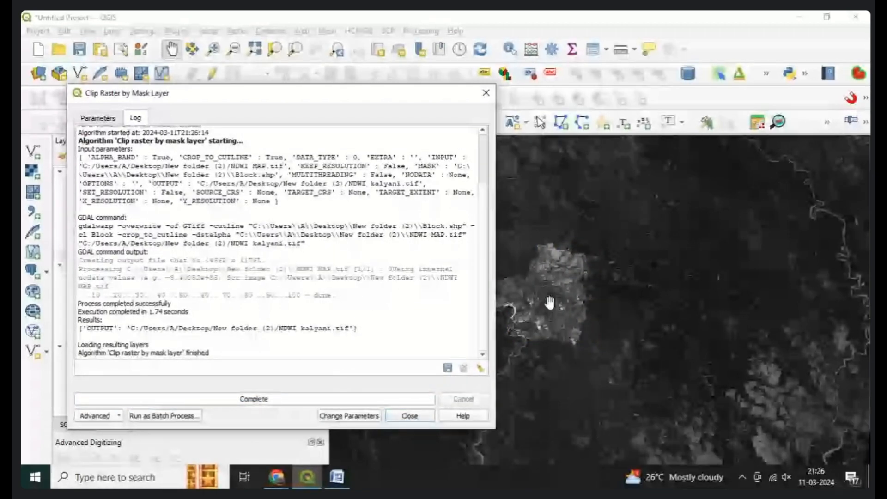
click(409, 415)
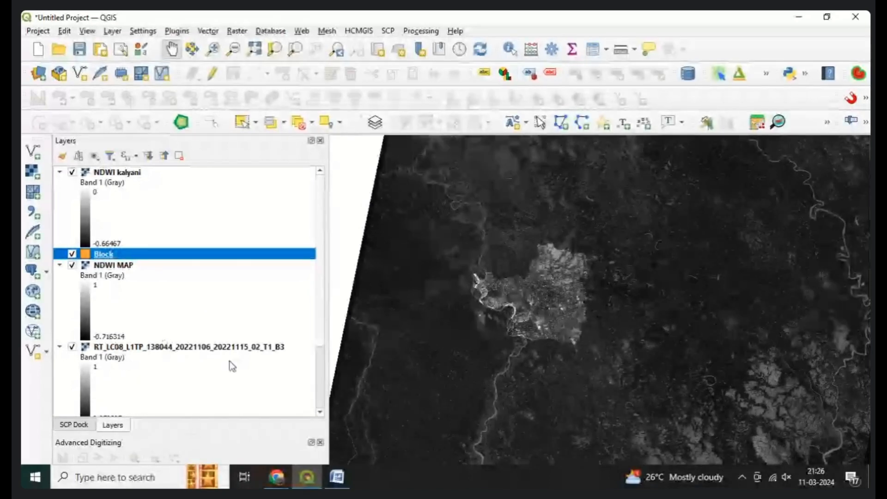
Hide the NDWI MAP, B3 and SR_B5 raster layers and inspect the clipped NDWI raster up close.
click(71, 265)
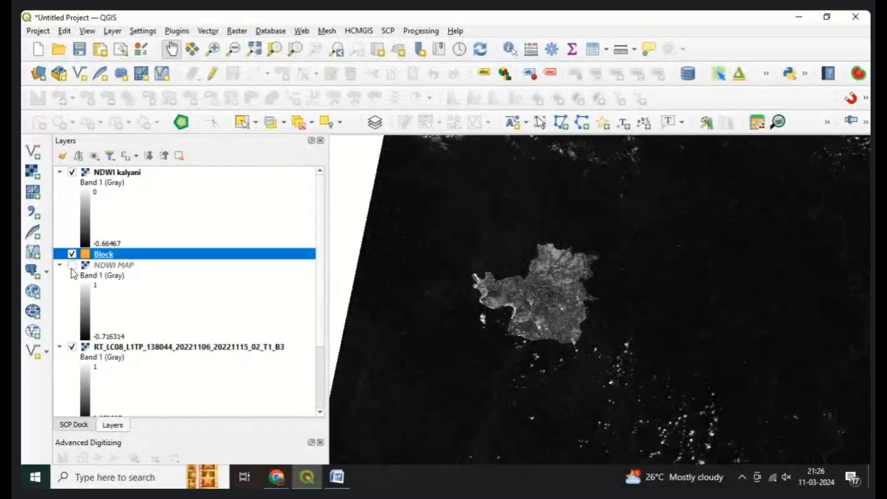
click(72, 347)
scroll(80, 351, down, 3)
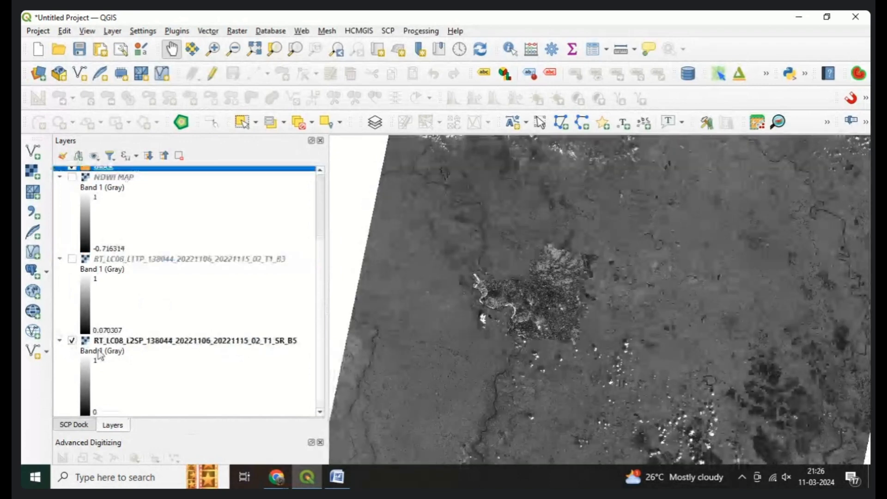
click(72, 341)
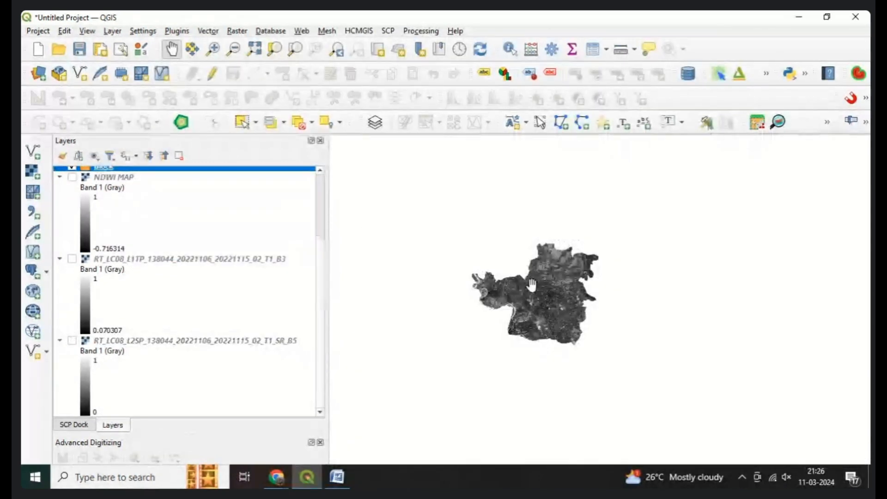
scroll(531, 289, up, 3)
scroll(528, 290, down, 2)
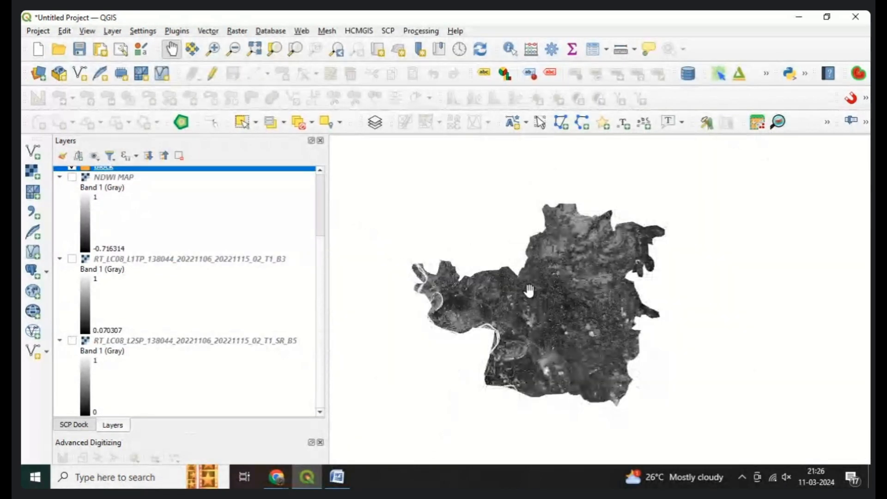
scroll(528, 290, up, 2)
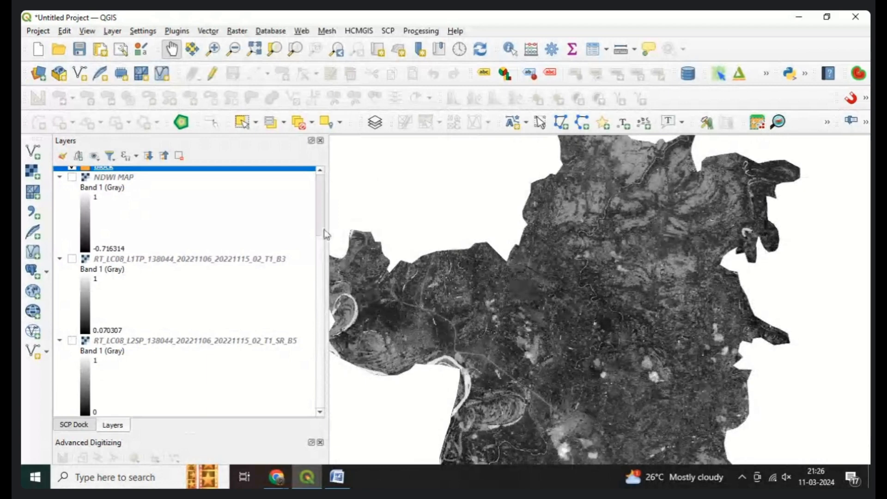
scroll(321, 208, up, 3)
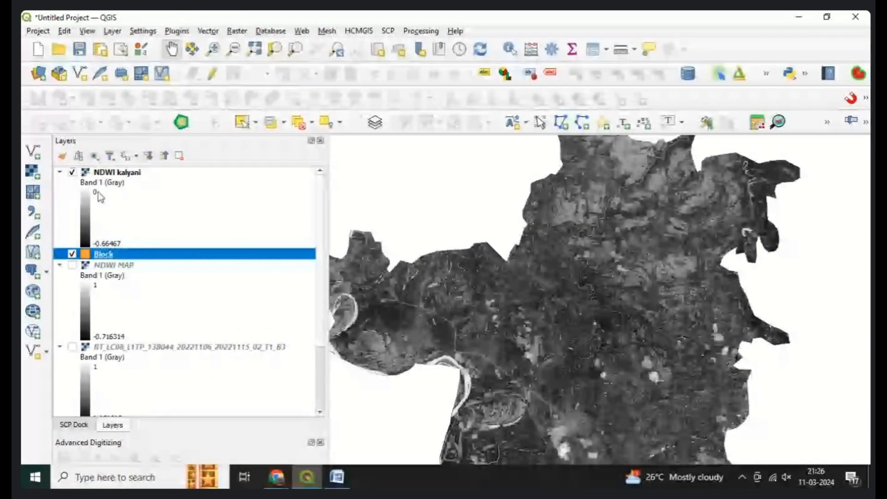
right_click(110, 174)
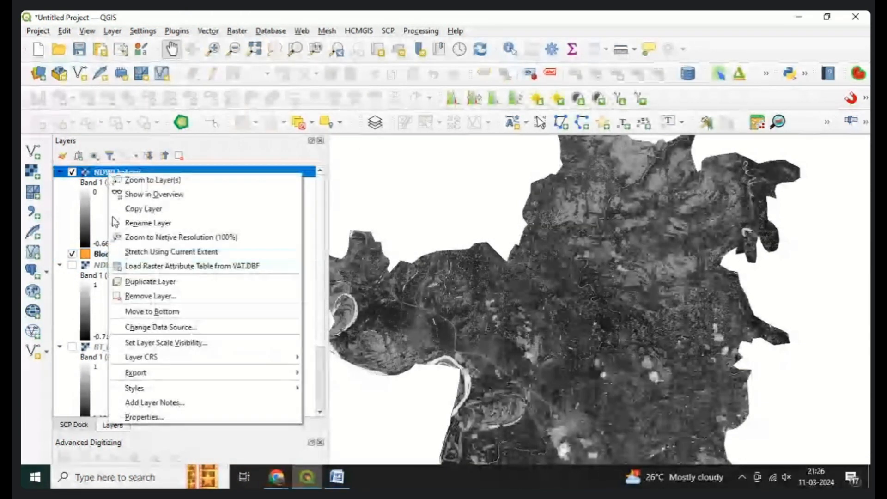
click(154, 418)
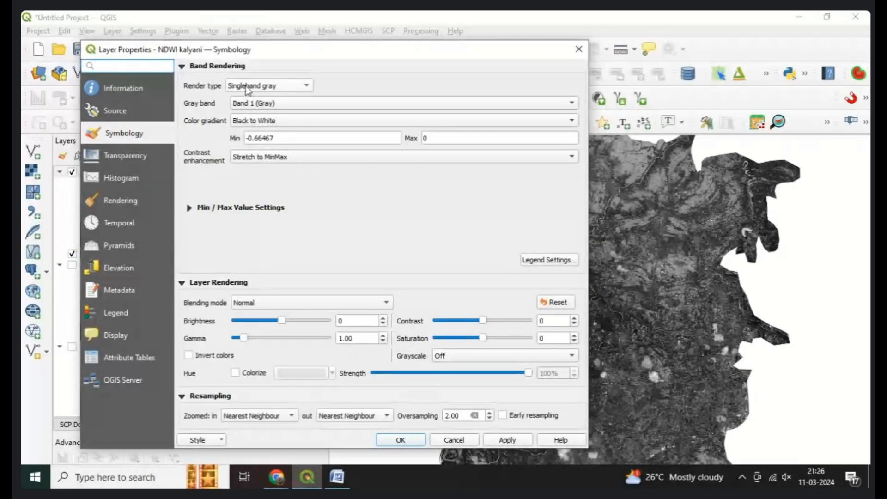
click(268, 85)
click(573, 58)
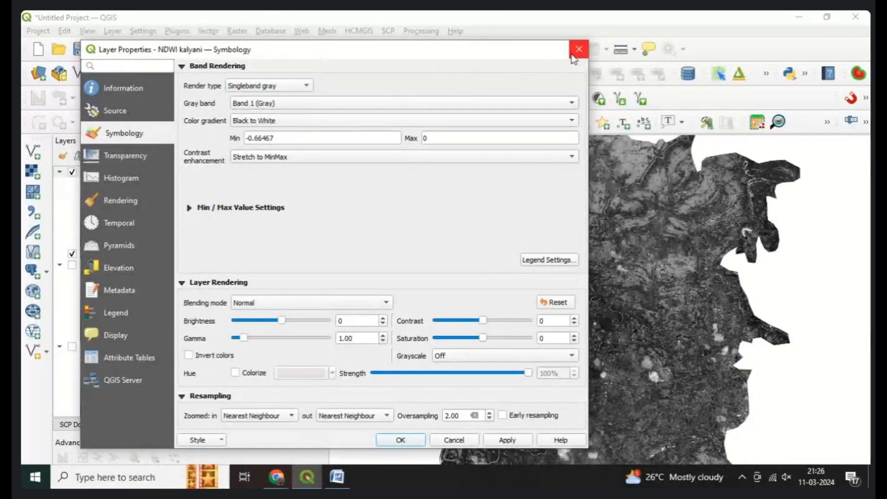
click(573, 56)
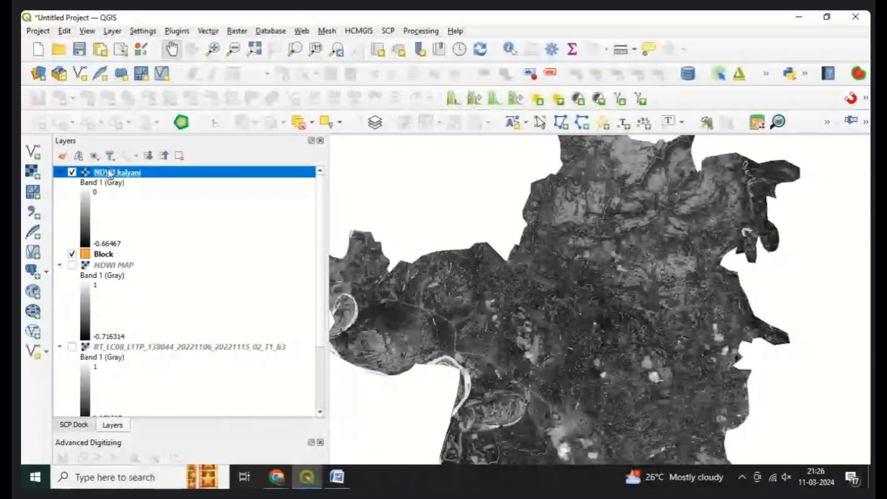
Set the NDWI kalyani layer's symbology to Singleband pseudocolor with Discrete interpolation.
right_click(104, 175)
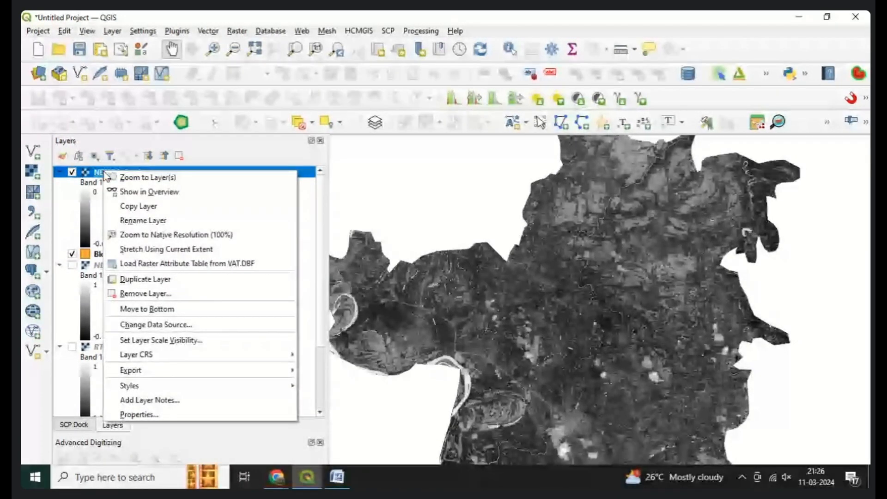
click(117, 413)
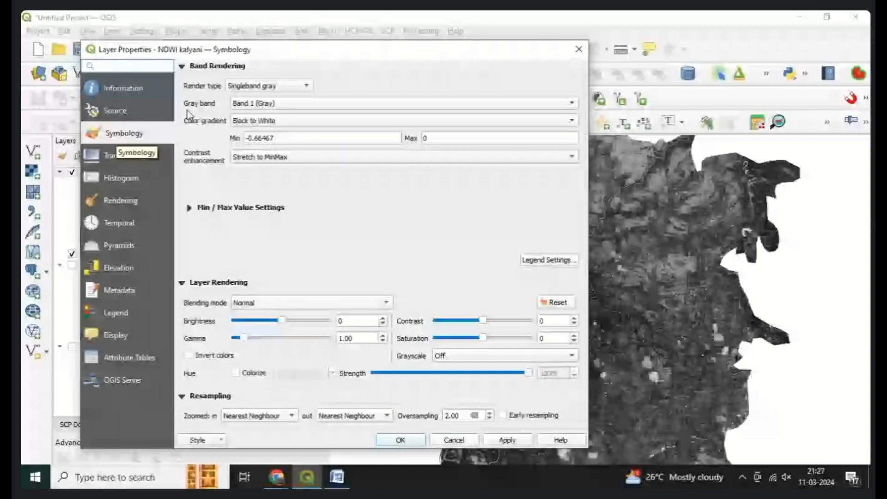
click(245, 86)
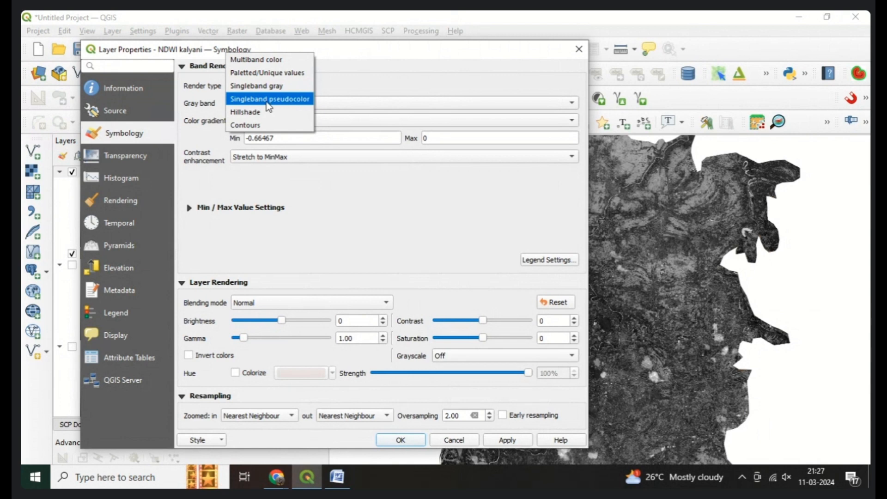
click(279, 100)
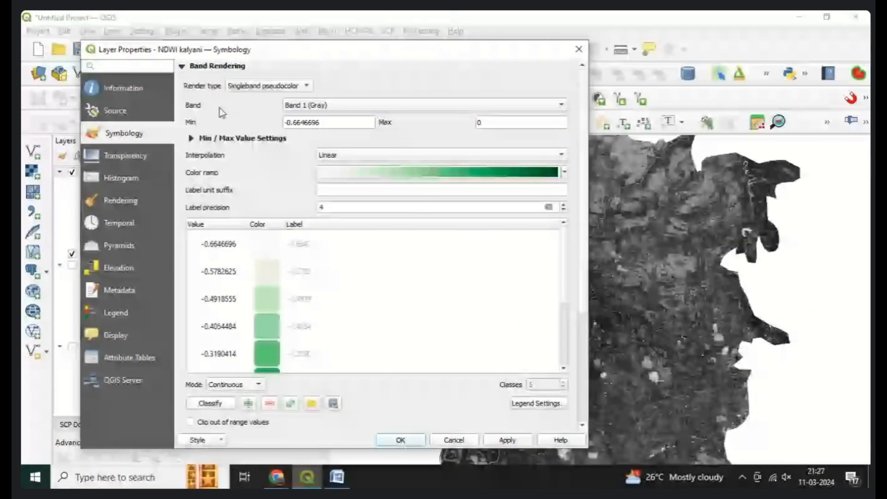
click(333, 158)
click(336, 145)
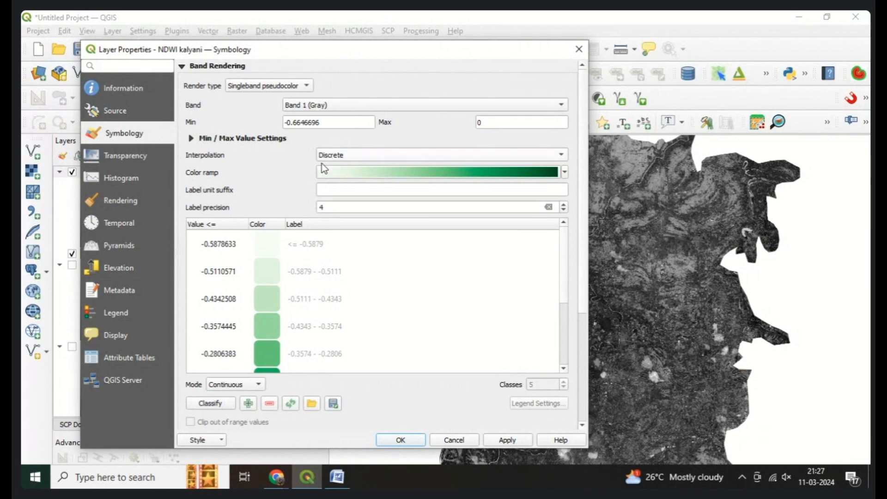
Classify the layer with a white-to-blue color ramp, label precision 2 and Equal Interval mode with 5 classes.
click(564, 173)
click(336, 201)
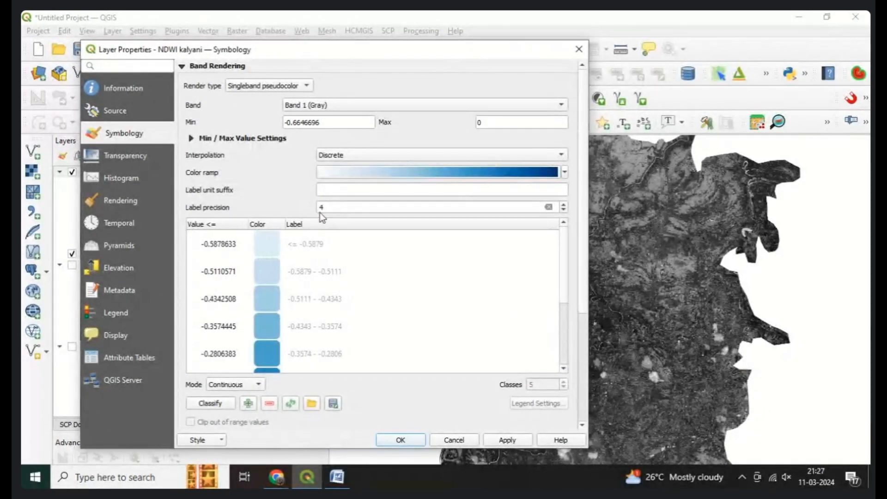
double_click(317, 208)
text(2)
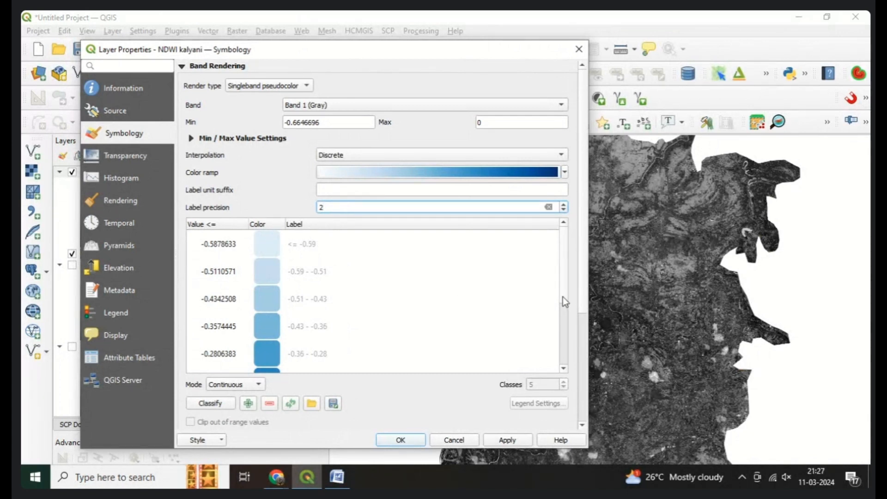
click(241, 388)
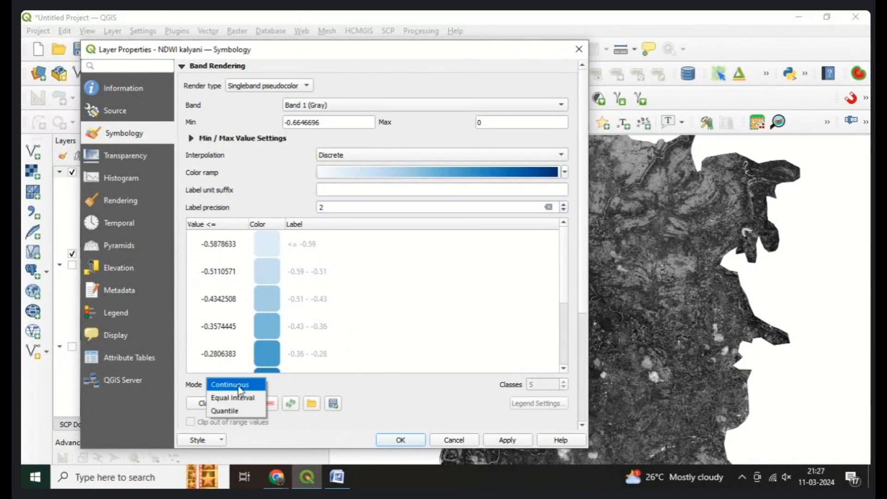
click(241, 398)
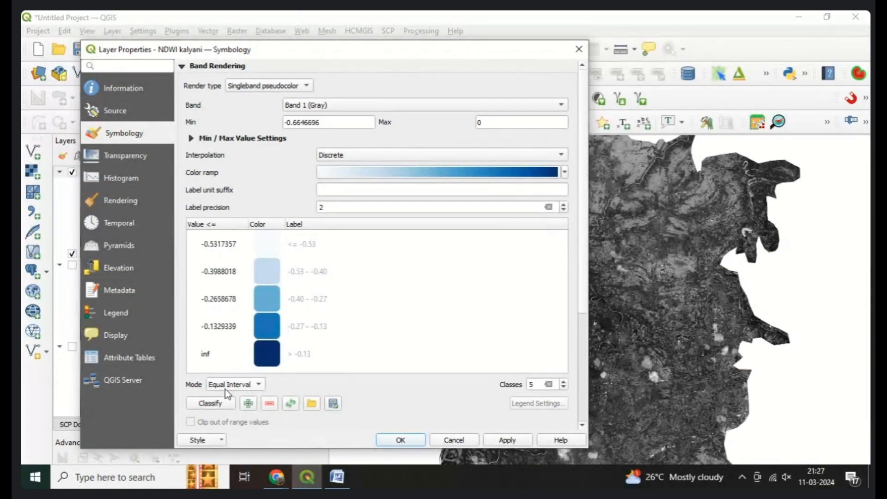
Review the interpolation and mode options, trying Continuous mode before returning to Equal Interval.
click(220, 388)
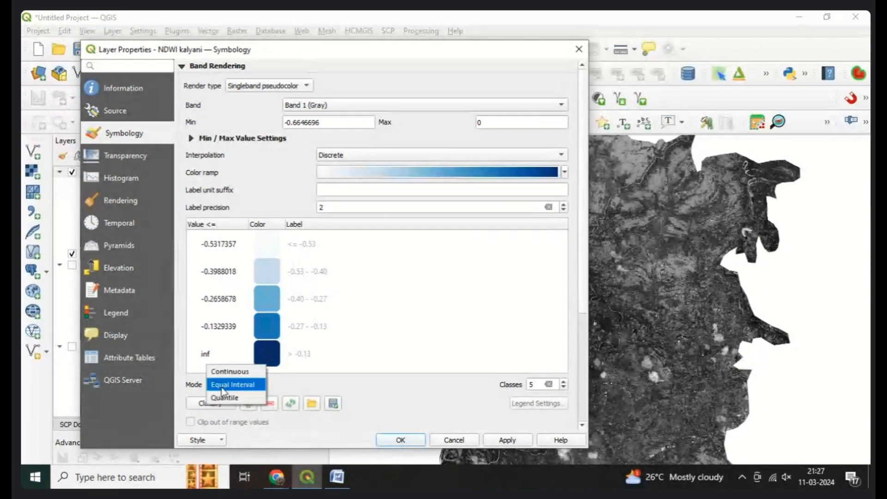
click(223, 387)
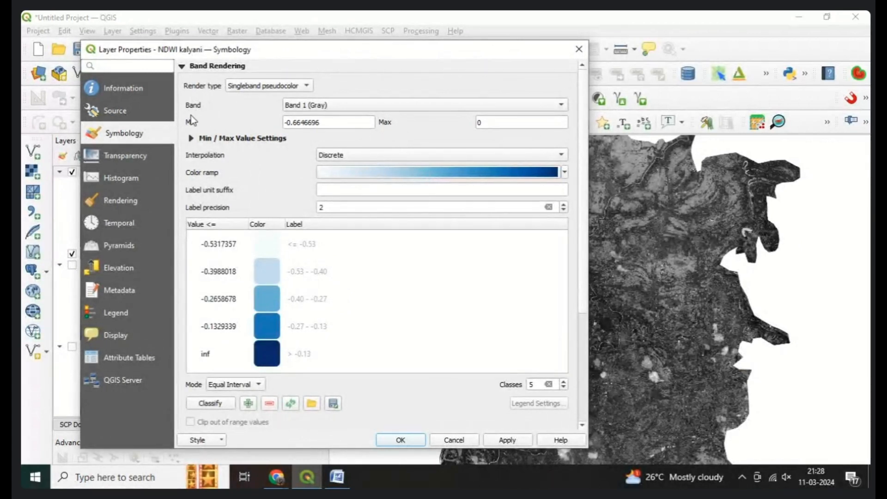
click(327, 160)
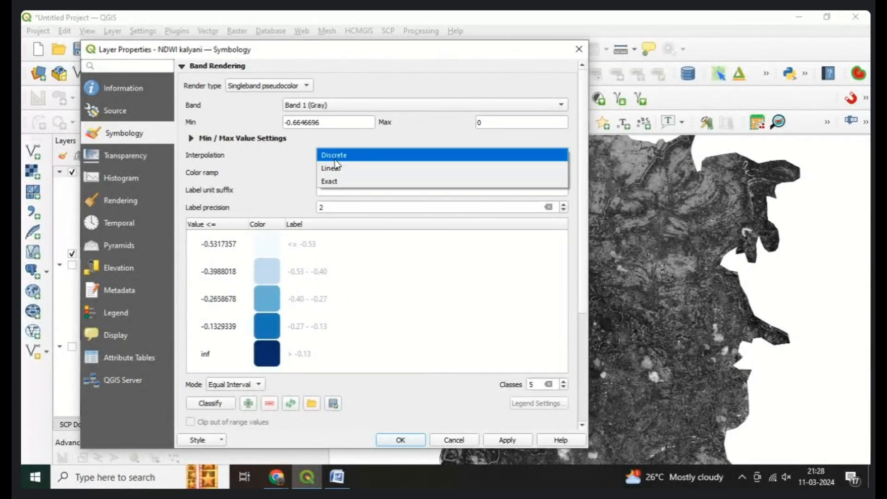
click(335, 160)
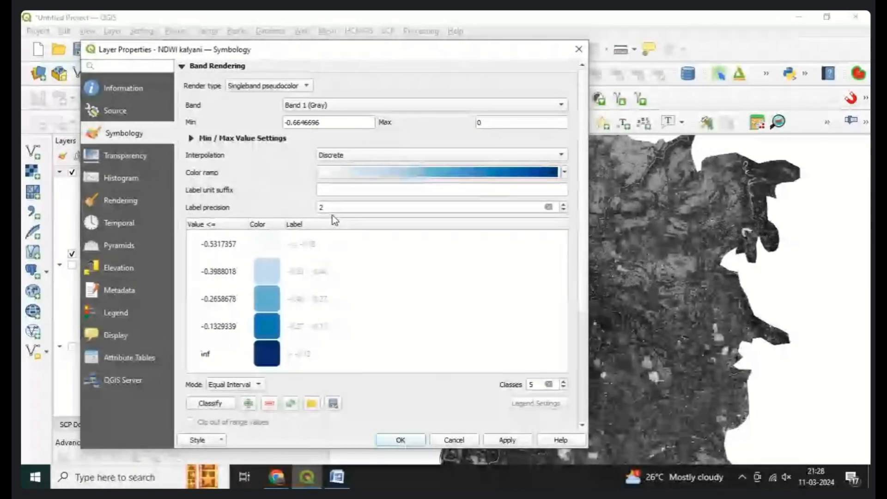
click(215, 389)
click(230, 371)
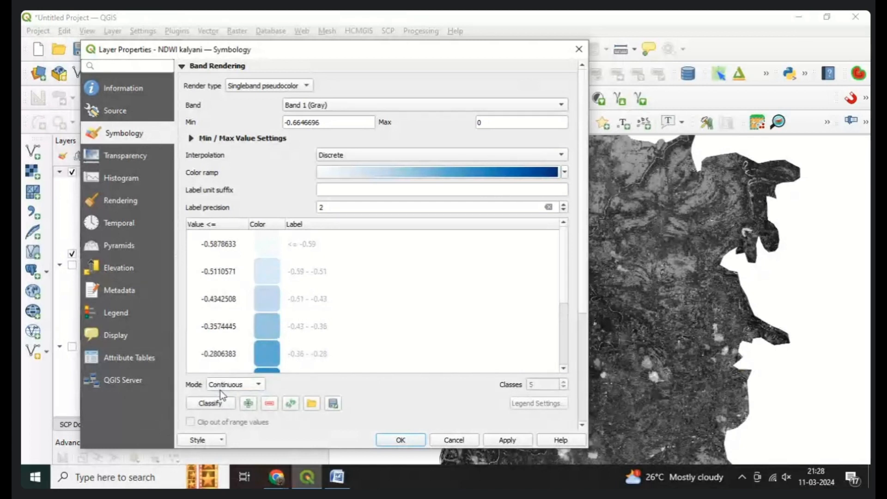
click(223, 386)
click(222, 398)
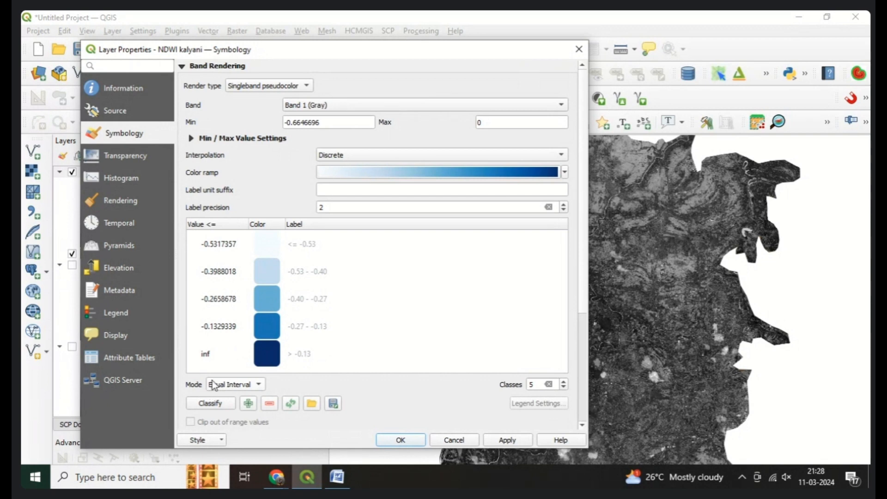
Apply the blue classified symbology to the NDWI kalyani layer and close its properties.
click(510, 440)
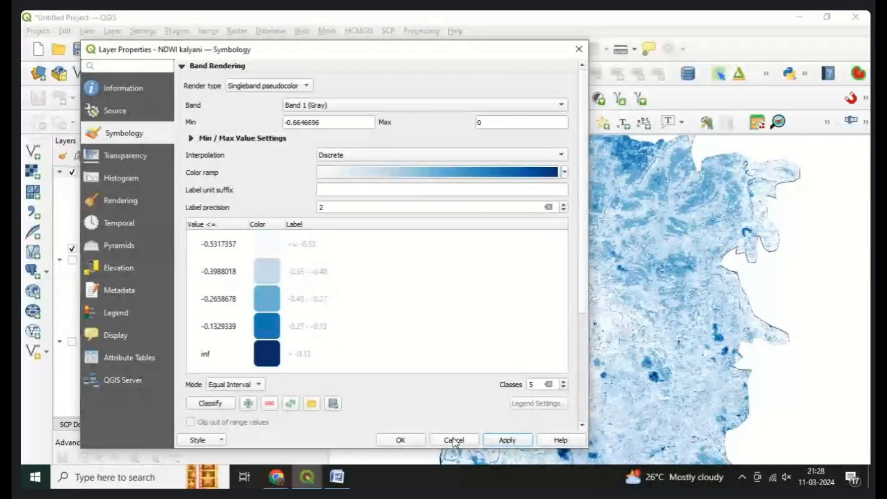
click(417, 440)
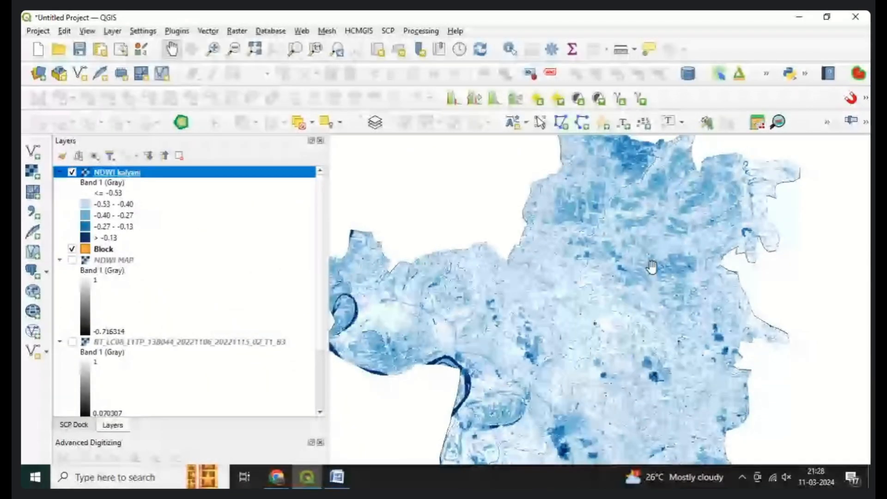
Examine the river bends, channels and dark-blue water patches across the blue-classified NDWI kalyani layer.
scroll(418, 353, up, 3)
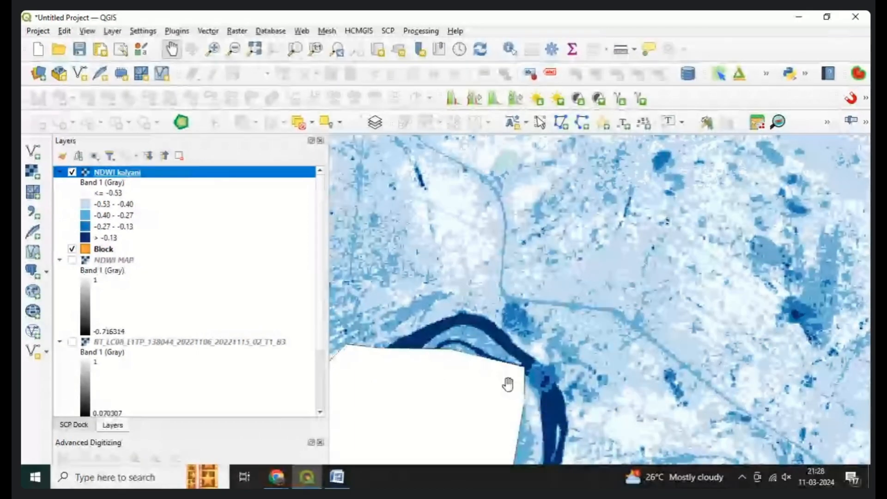
scroll(556, 344, down, 4)
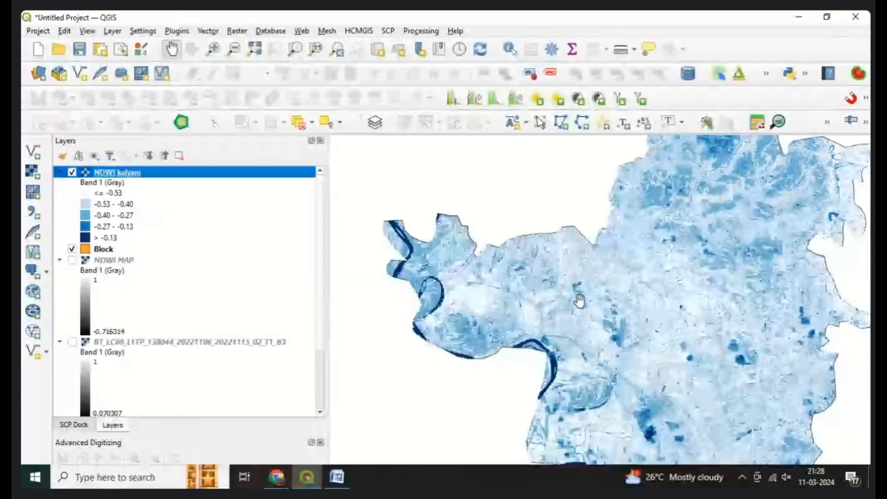
scroll(572, 348, up, 5)
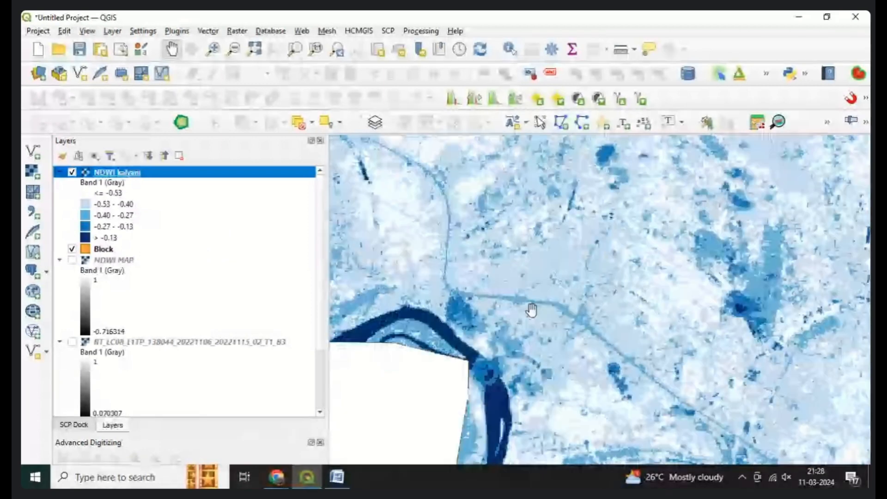
scroll(531, 309, down, 4)
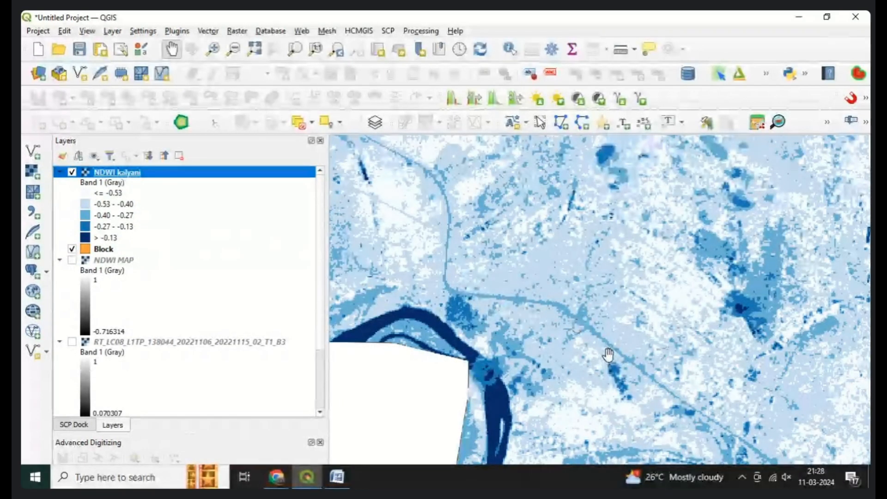
scroll(608, 357, up, 2)
scroll(526, 317, down, 2)
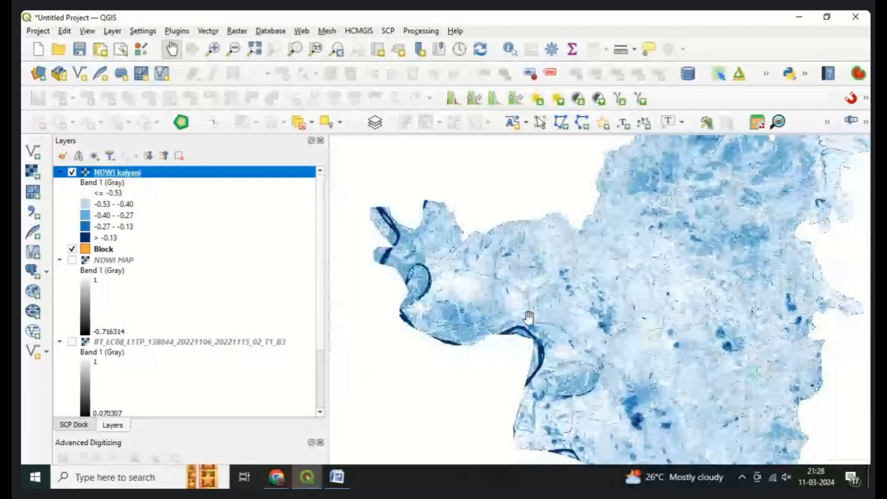
scroll(495, 273, up, 3)
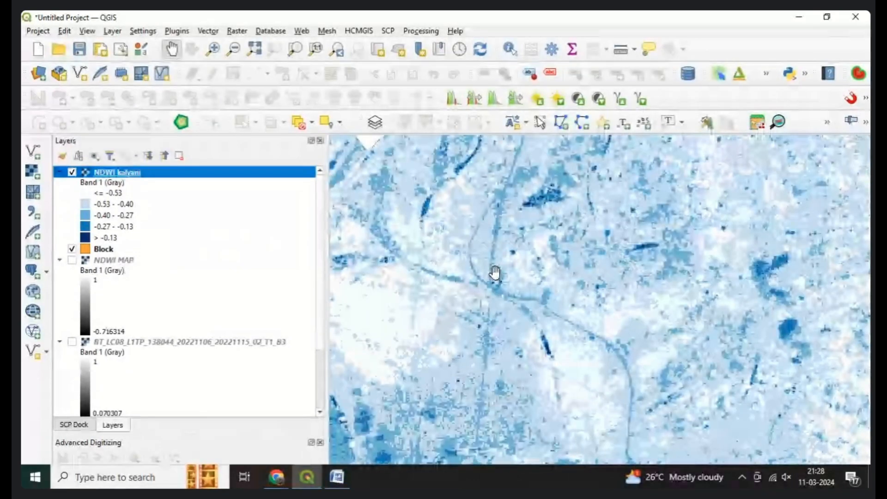
scroll(511, 295, down, 2)
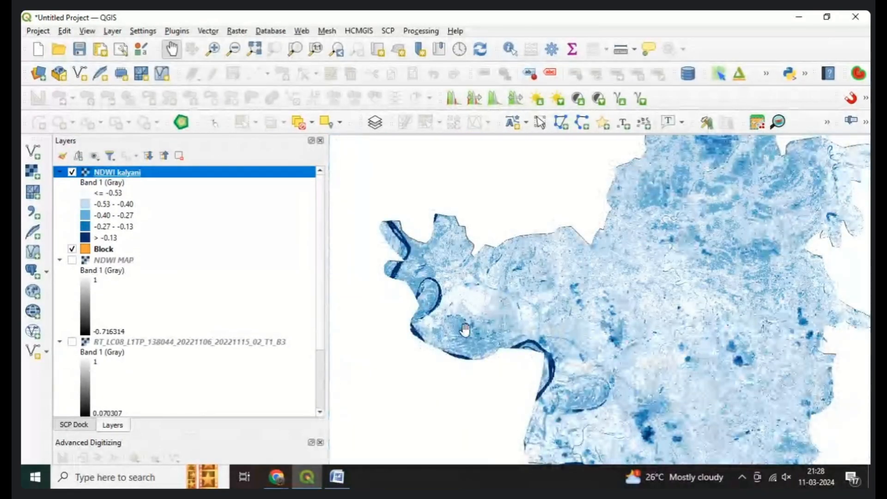
scroll(531, 323, up, 3)
scroll(585, 375, up, 1)
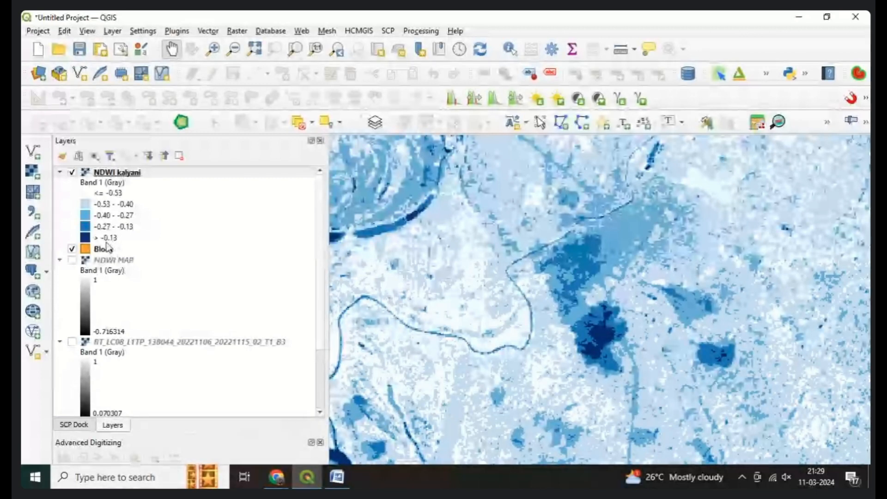
In the NDWI kalyani layer's symbology, set the color of the lowest class (<= -0.53) to brown #a7460a.
click(119, 173)
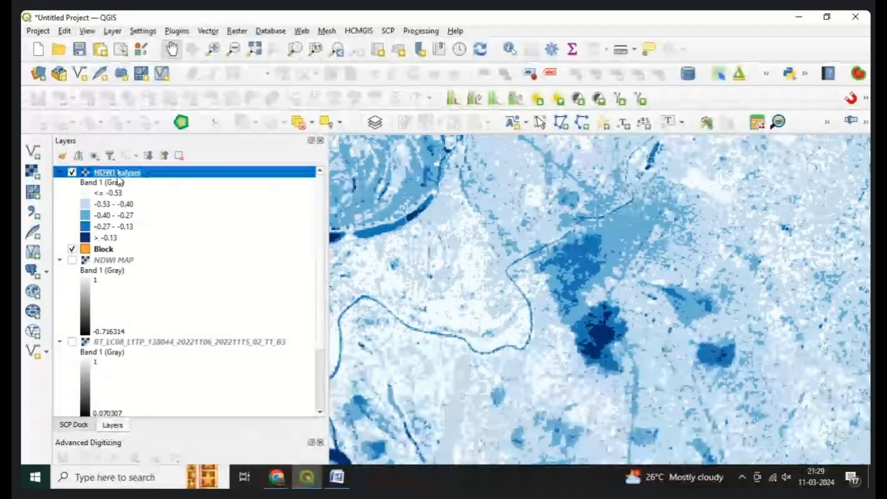
right_click(119, 175)
click(151, 443)
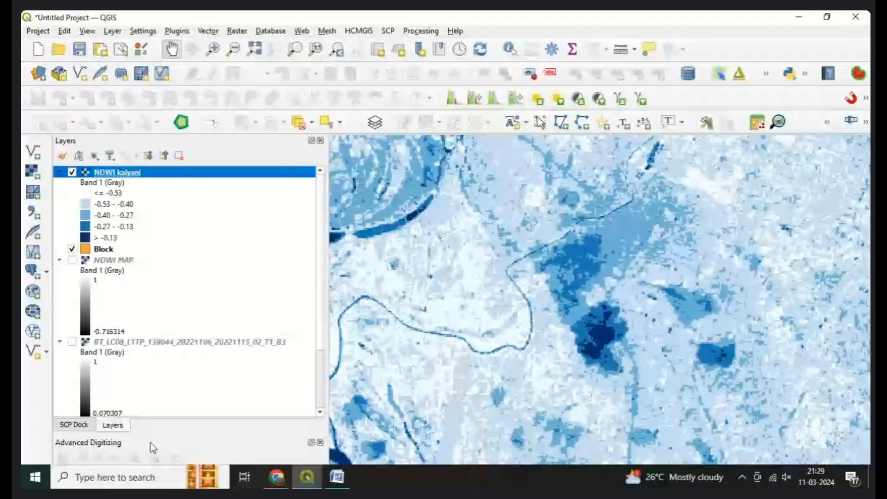
right_click(115, 173)
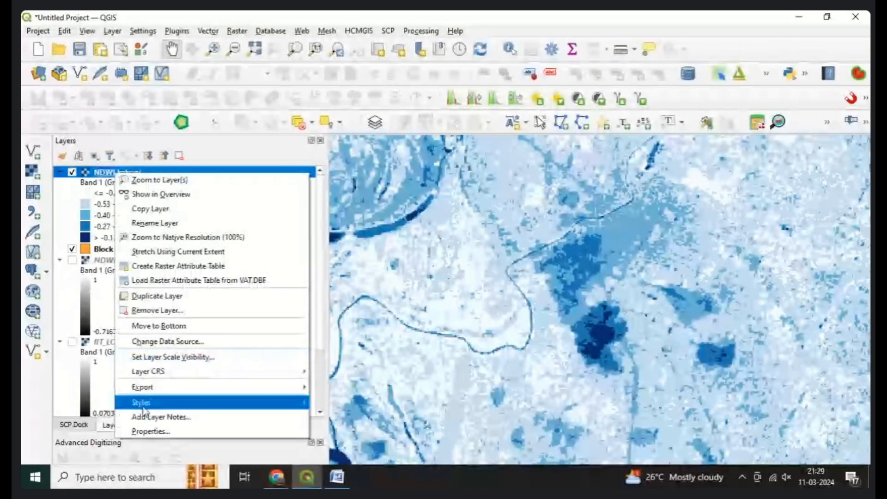
click(143, 431)
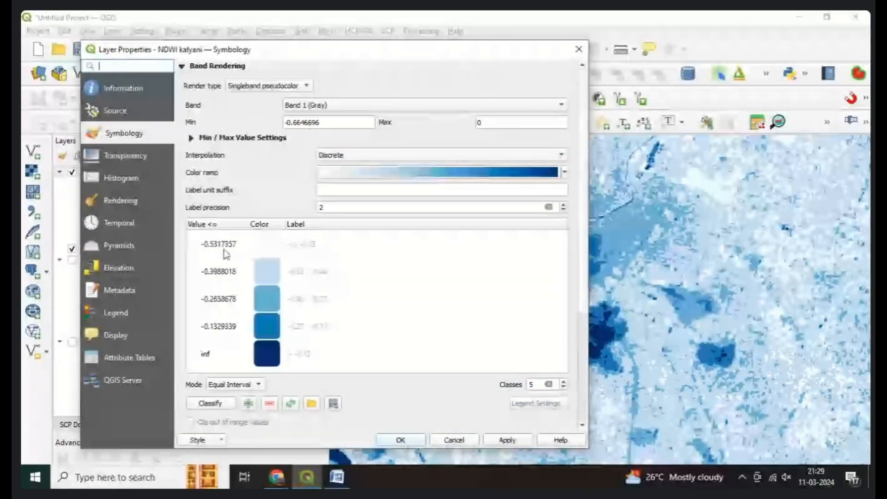
double_click(273, 250)
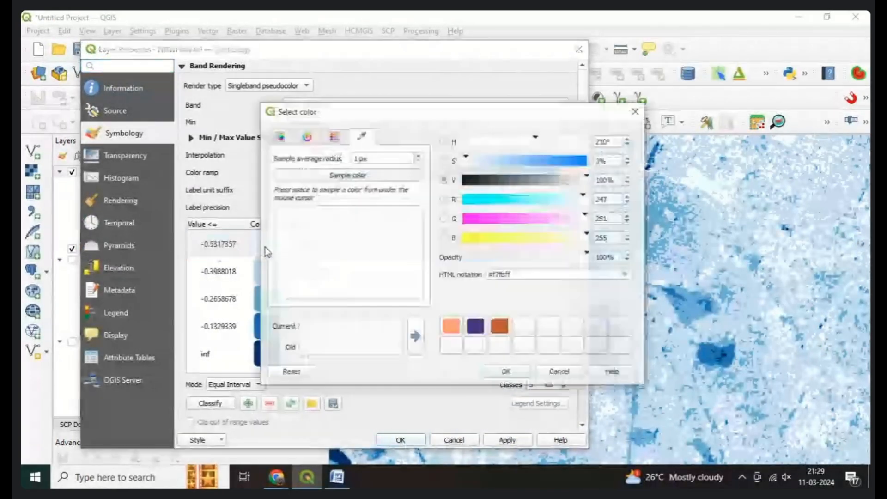
click(499, 327)
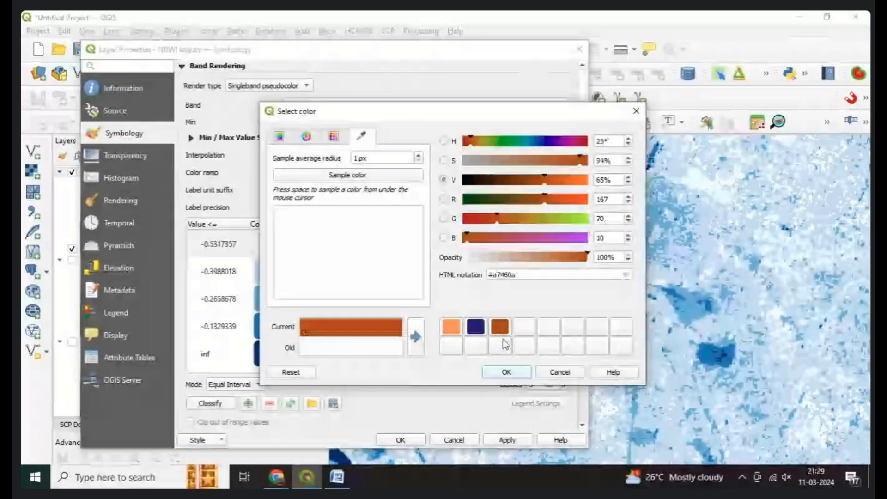
click(506, 372)
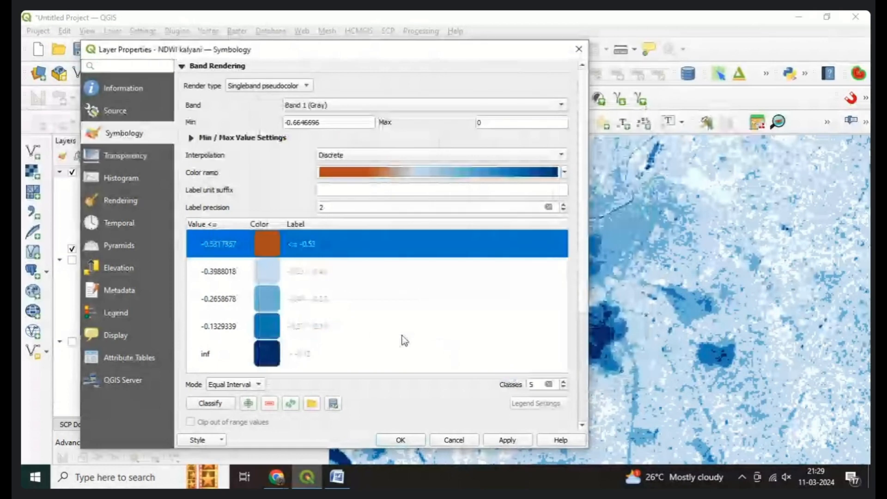
Set the color of the -0.53 to -0.40 class to green #54dc5f.
double_click(261, 273)
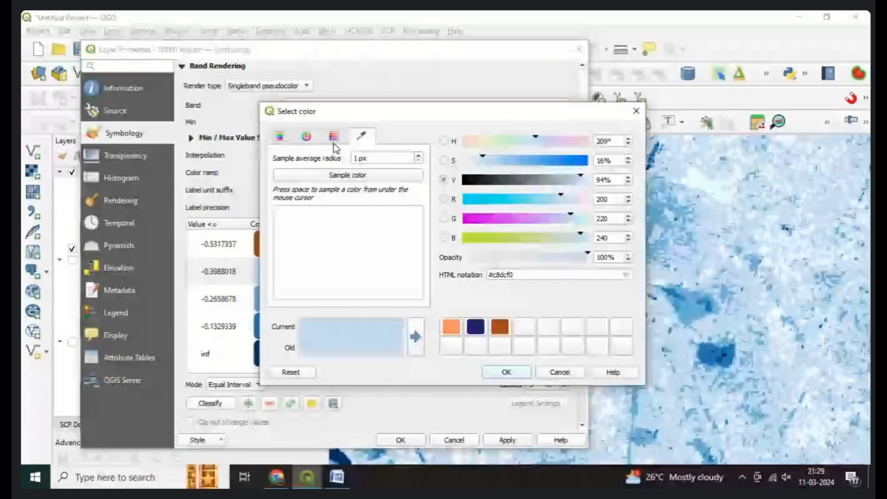
click(504, 236)
click(506, 145)
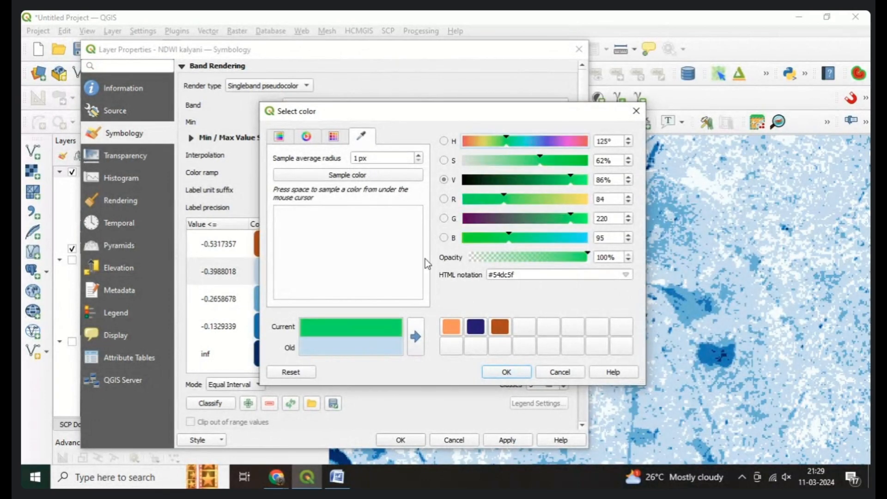
click(499, 372)
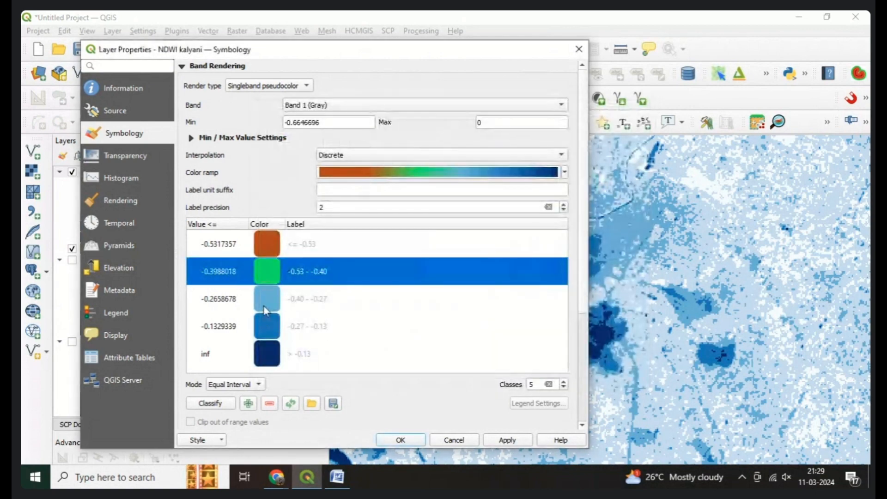
Set the -0.40 to -0.27 class to yellow #d8d83b, then apply the symbology and close the layer properties.
double_click(265, 306)
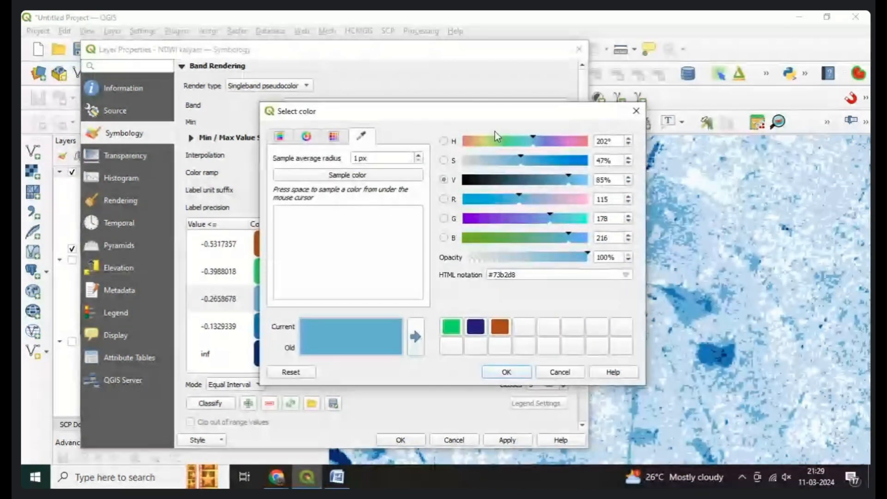
click(484, 140)
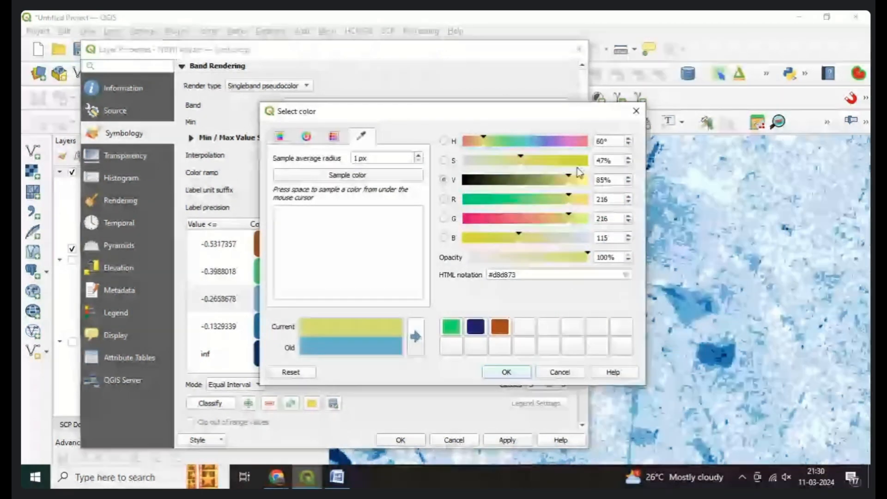
click(553, 161)
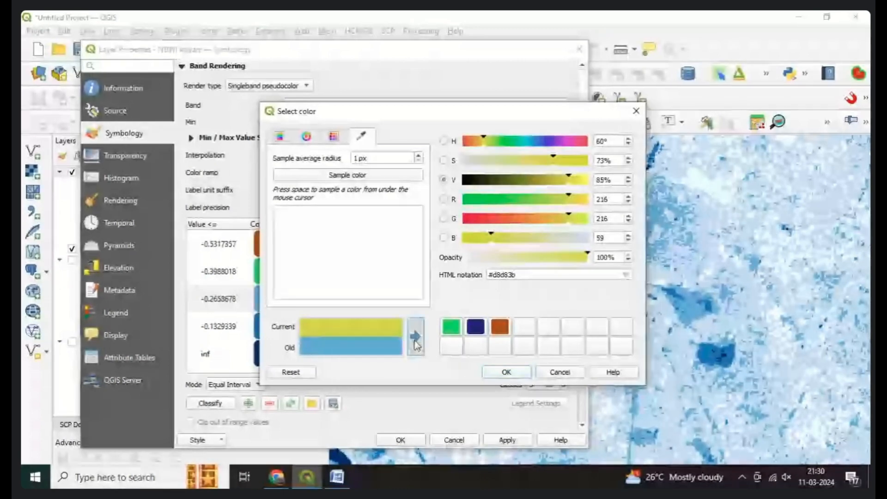
click(505, 371)
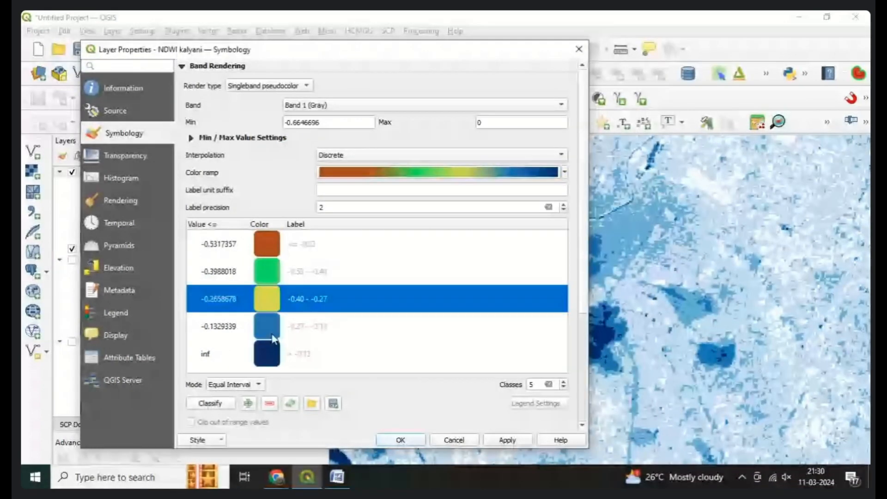
click(504, 442)
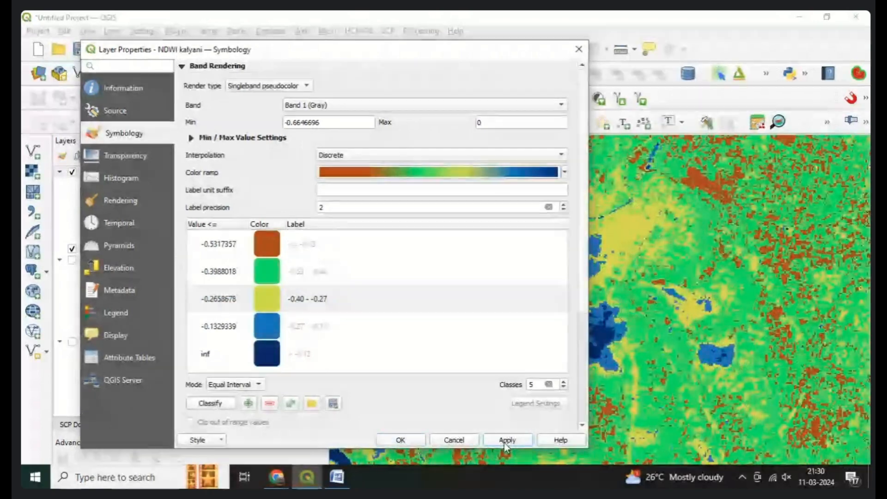
click(404, 441)
Examine how the brown, green, yellow and blue NDWI classes are distributed across the block and along the river.
scroll(520, 346, down, 1)
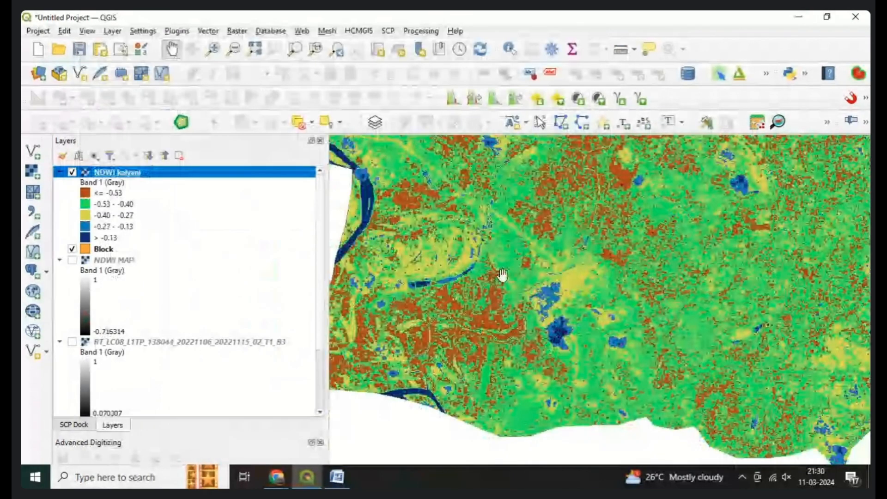
scroll(494, 308, down, 1)
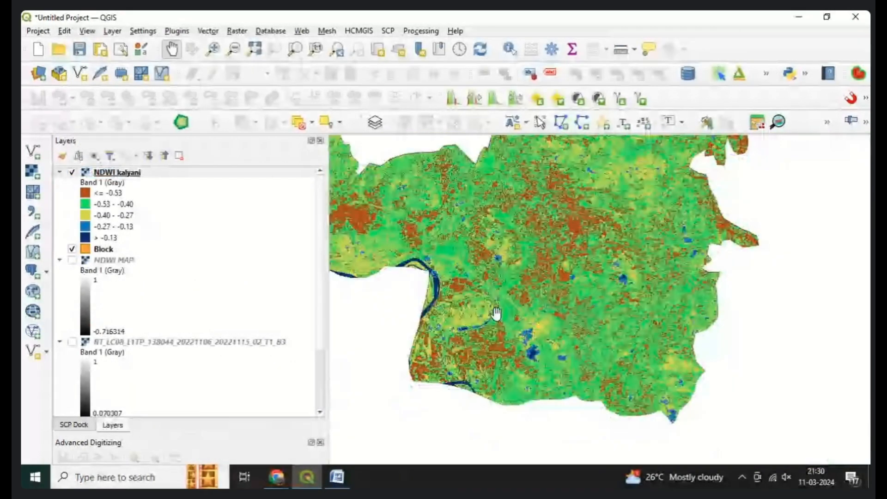
scroll(531, 343, up, 1)
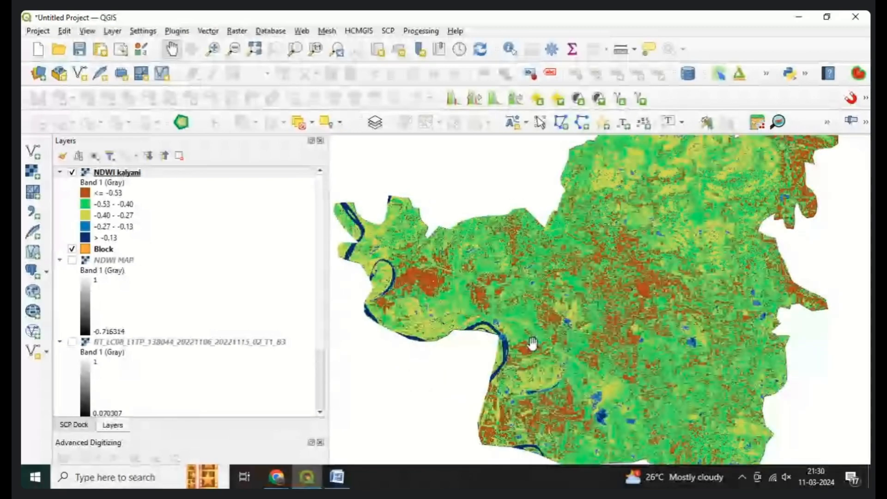
scroll(417, 352, up, 2)
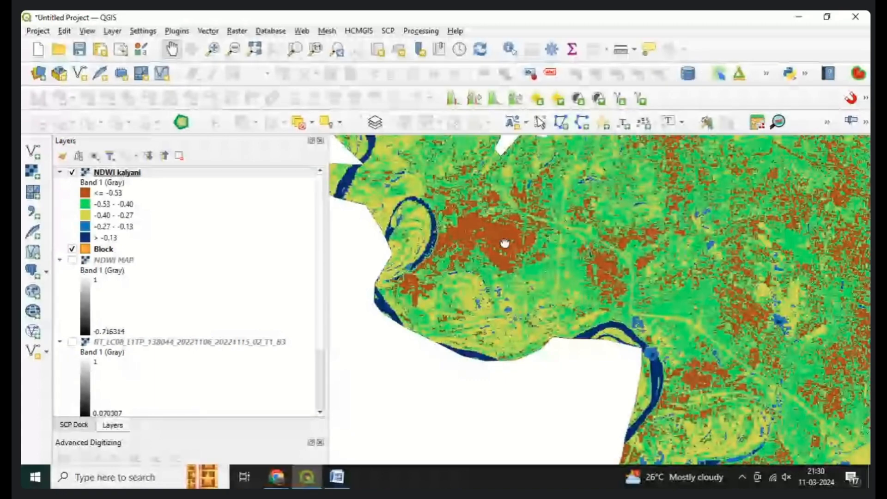
drag(504, 243, 431, 244)
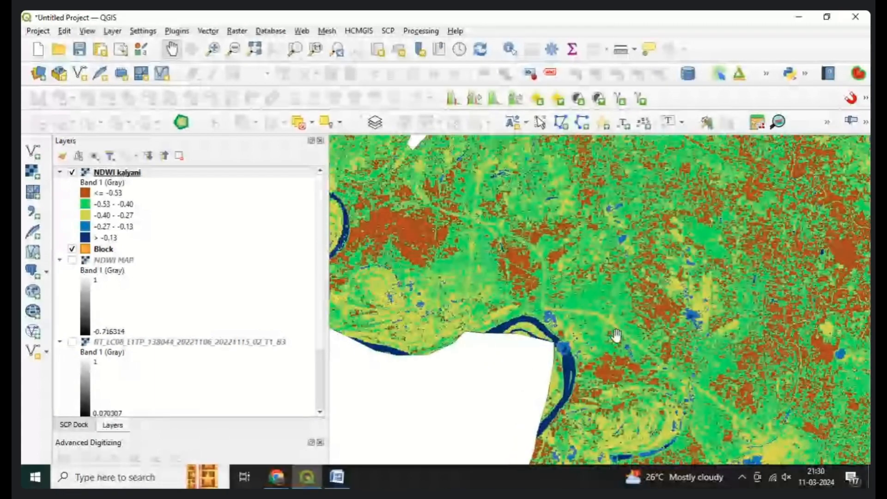
scroll(595, 318, up, 2)
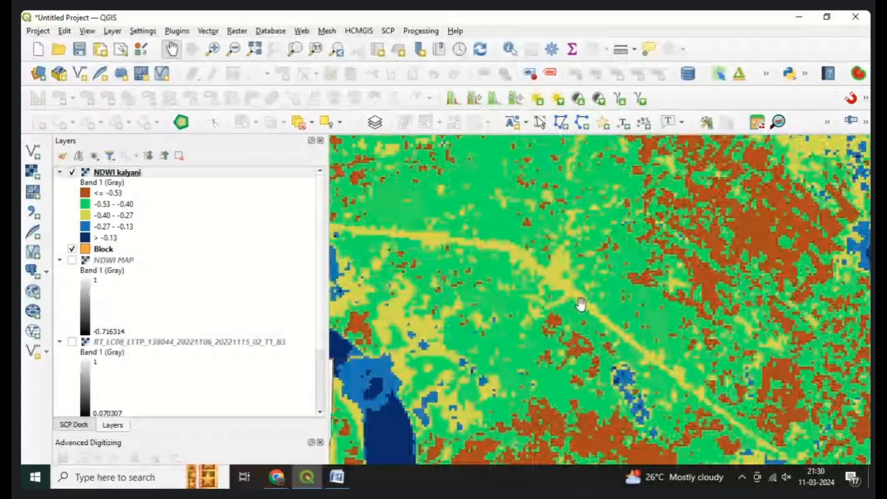
scroll(454, 253, down, 2)
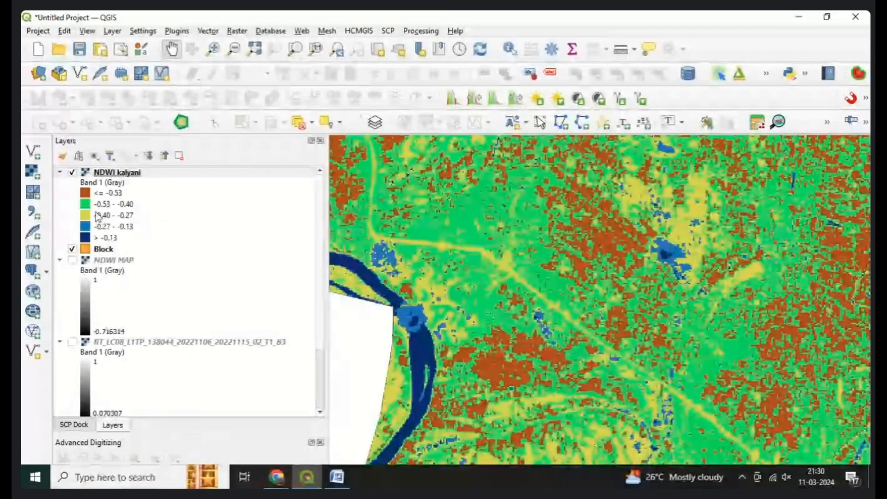
scroll(430, 286, down, 3)
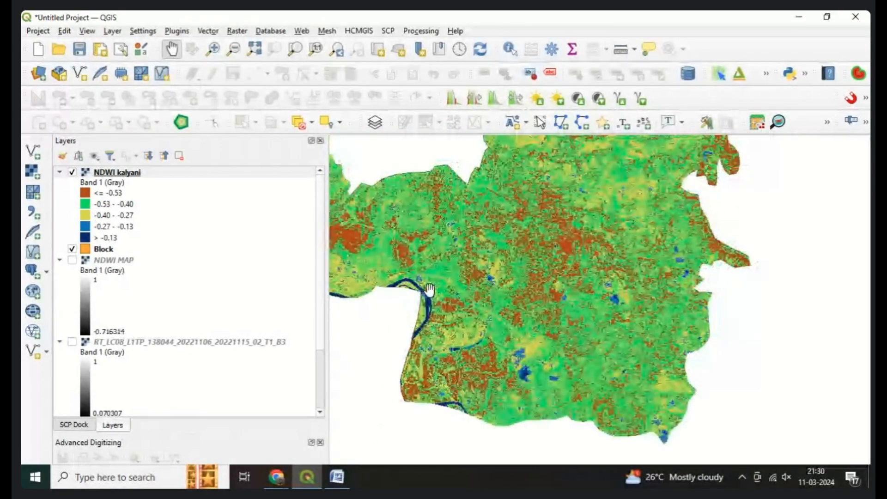
scroll(433, 292, up, 2)
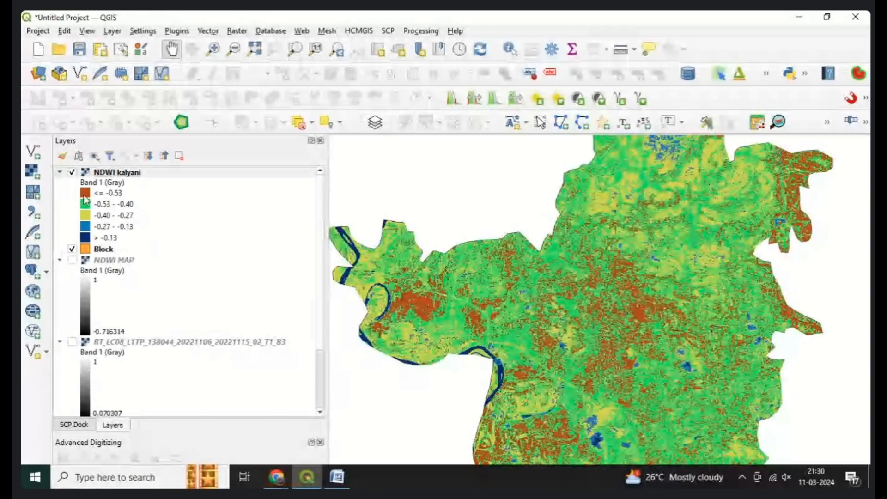
Open the NDWI kalyani layer's symbology and extend the lowest class label to "<= -0.53 Barren Land".
click(121, 192)
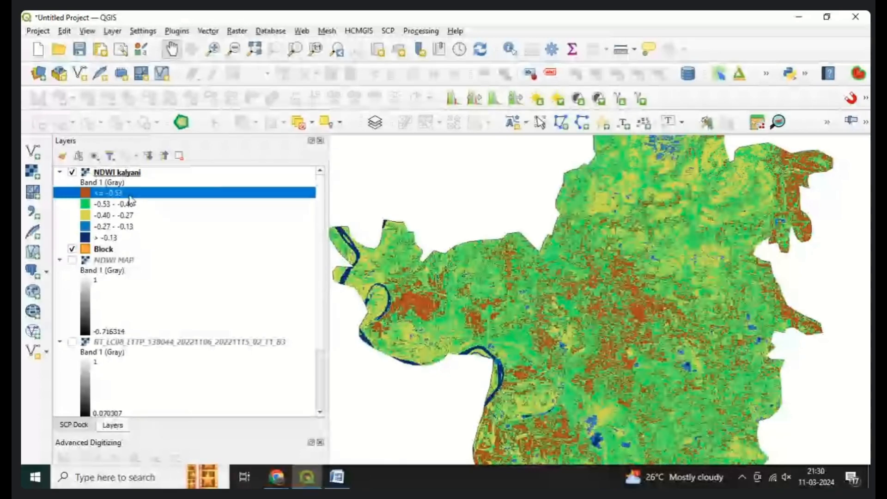
click(118, 174)
right_click(119, 178)
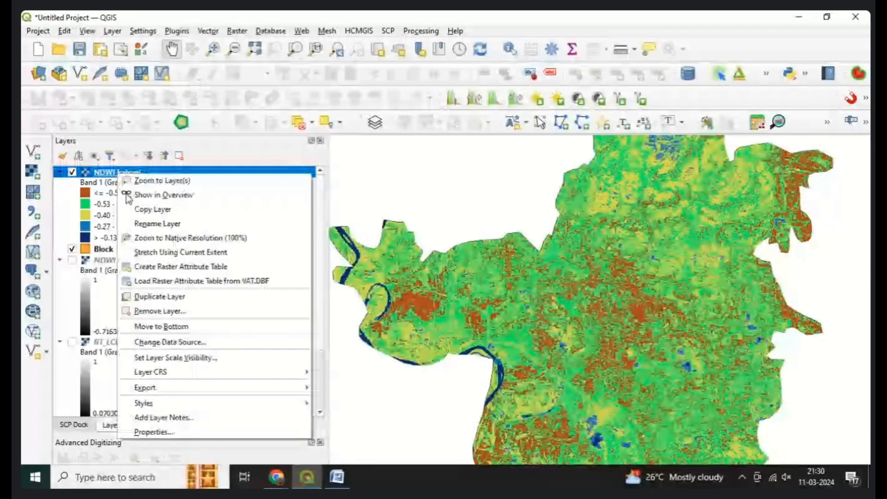
click(170, 426)
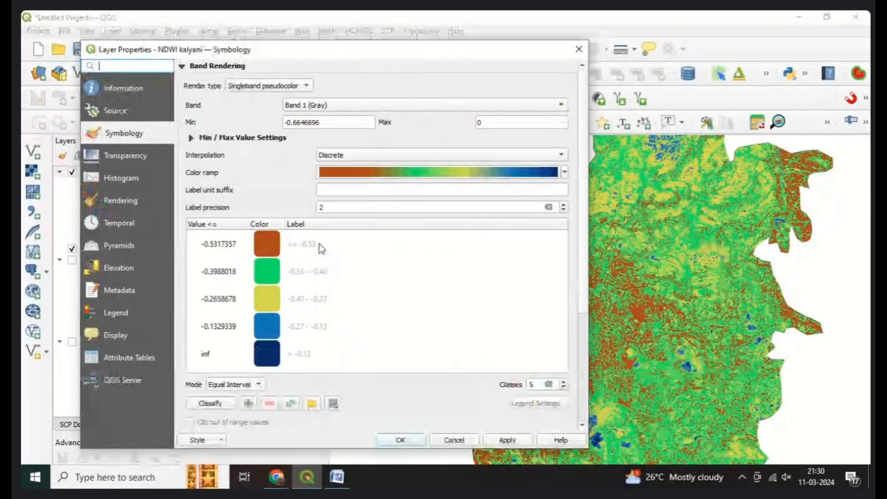
click(319, 245)
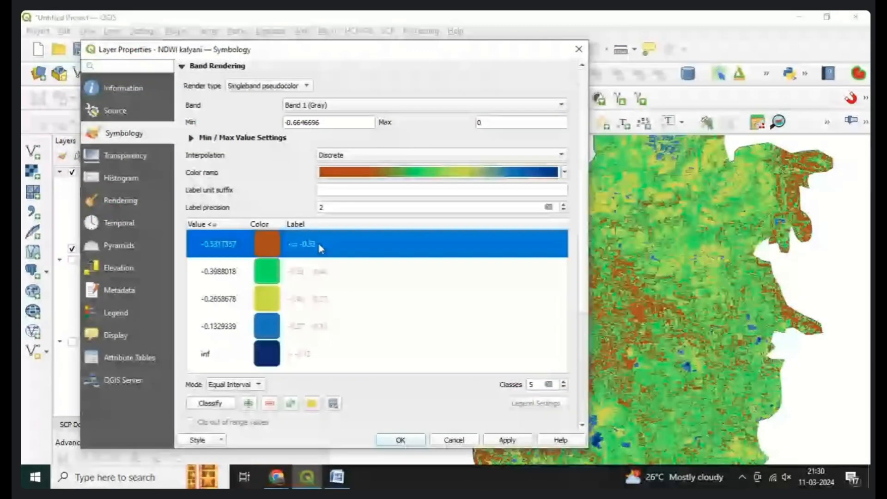
click(319, 245)
text(d)
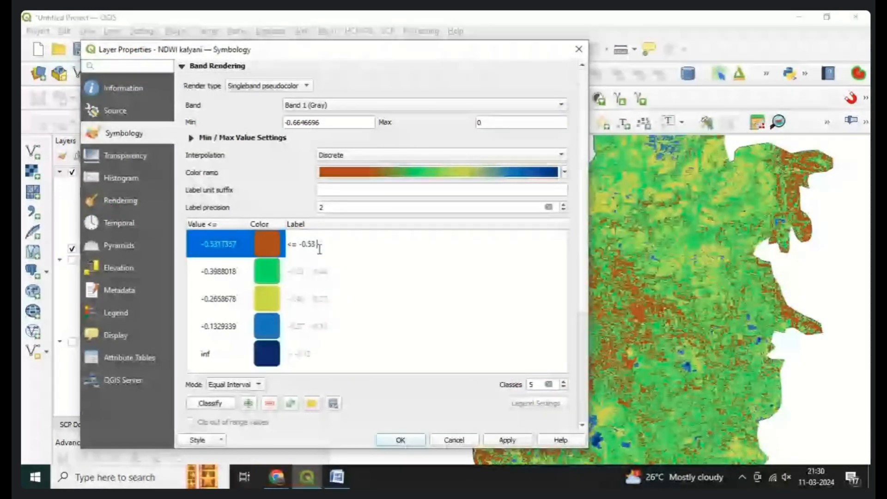
text(am)
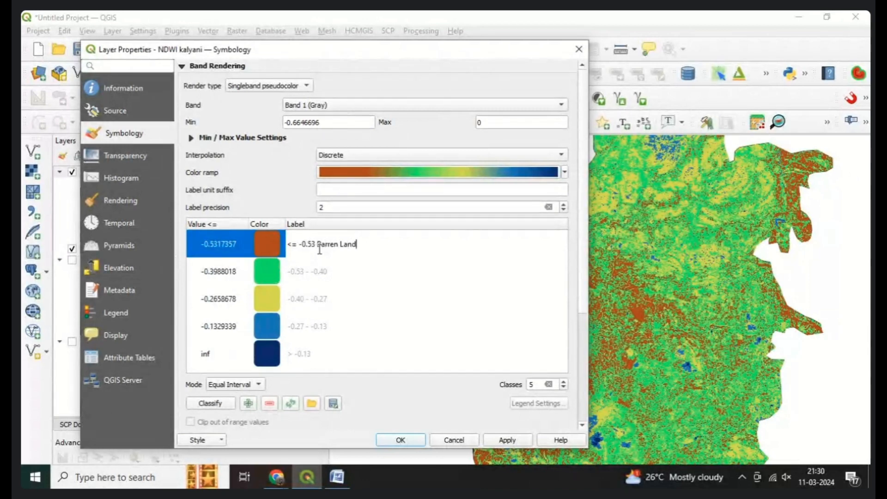
Replace the label of the green -0.53 to -0.40 class with "Vegetation".
click(323, 271)
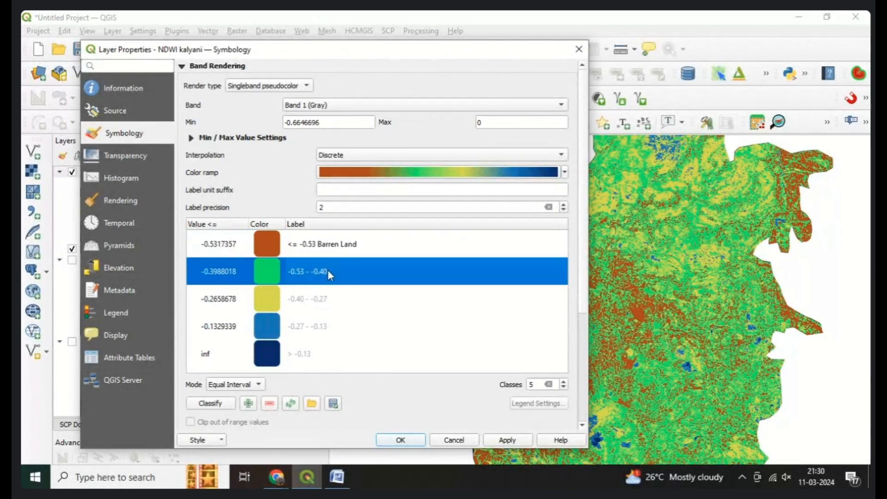
double_click(328, 271)
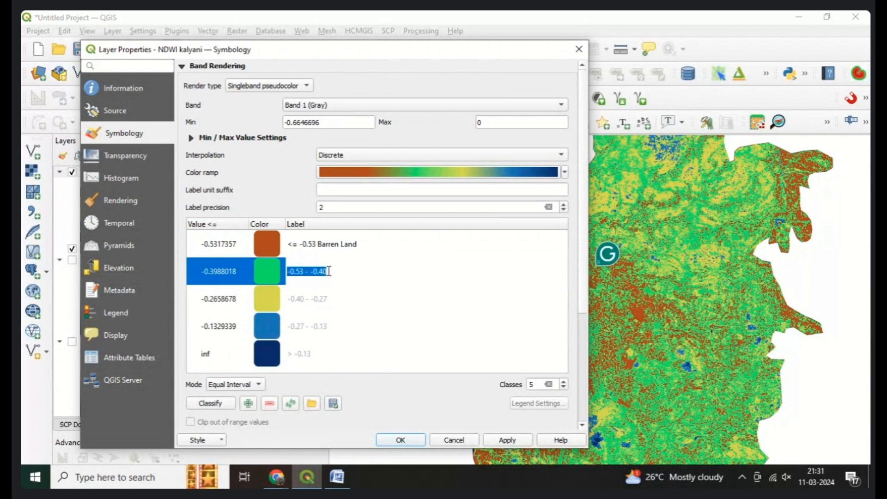
key(BackSpace)
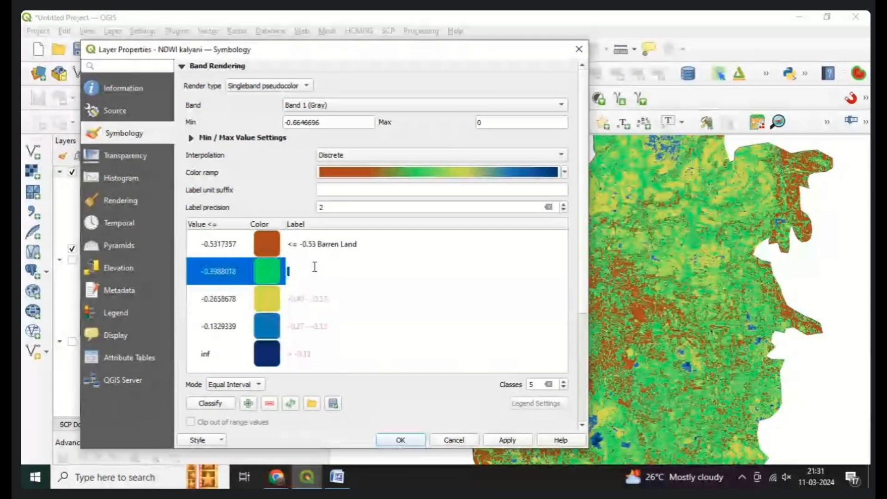
text(V)
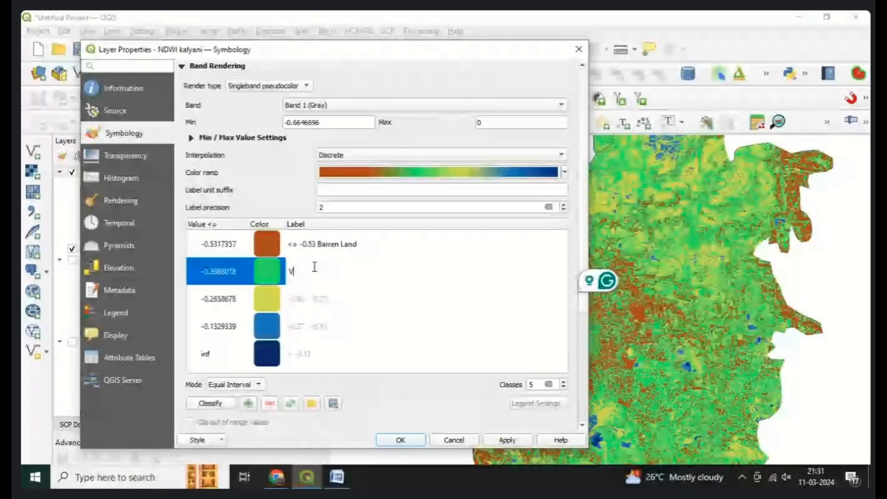
text(egetation)
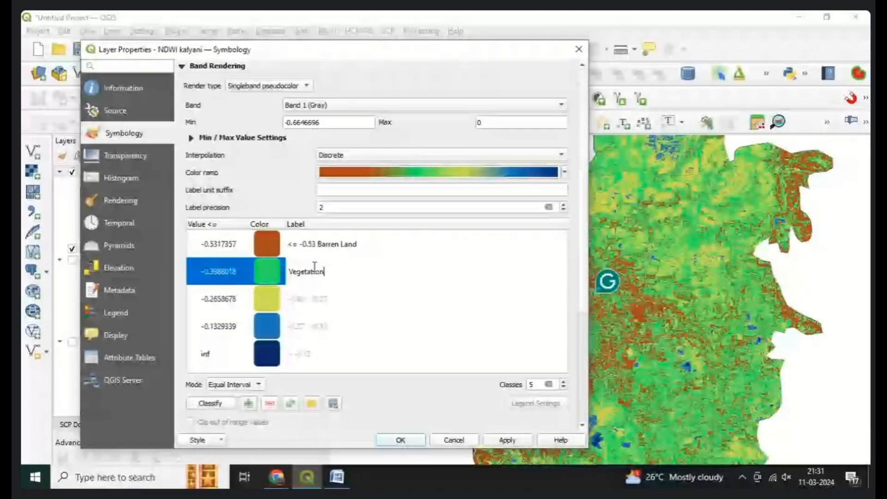
Extend the yellow class label to "-0.40 - -0.27 Agri LAnd".
click(339, 297)
click(339, 296)
click(340, 297)
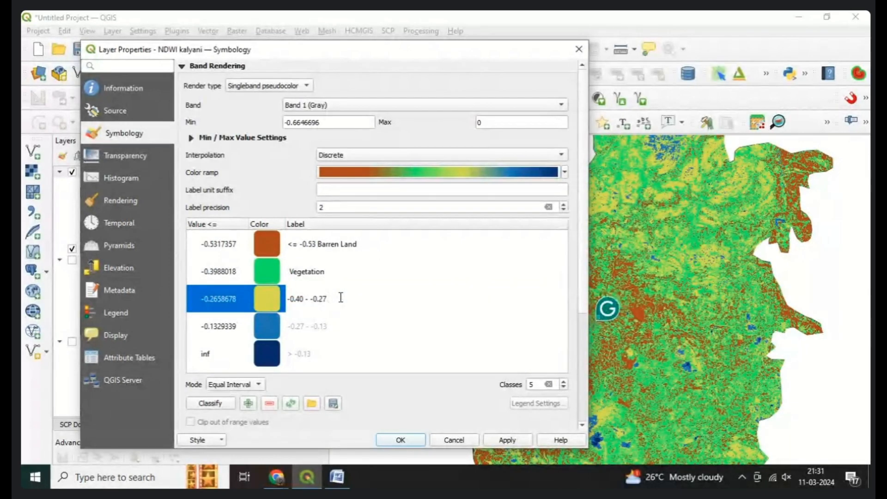
text(Agri LAnd)
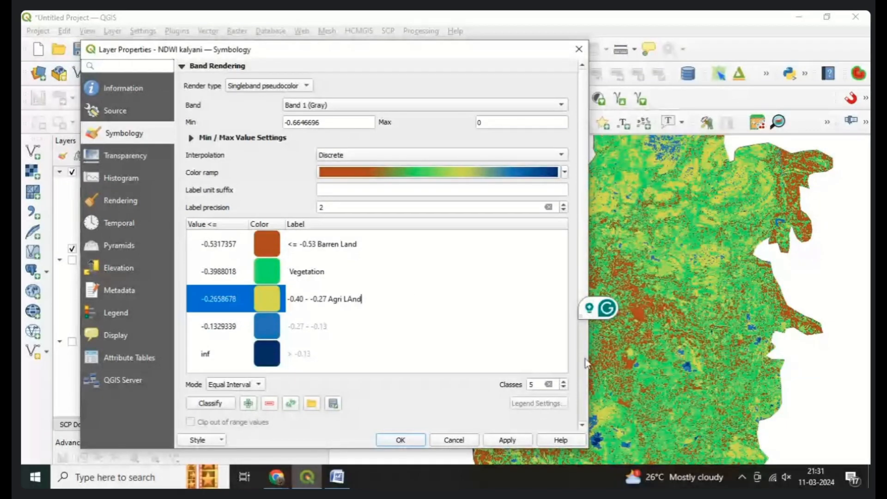
Extend the light blue class label to "-0.27 - -0.13 Shwallow Water Bodies".
double_click(330, 331)
click(332, 330)
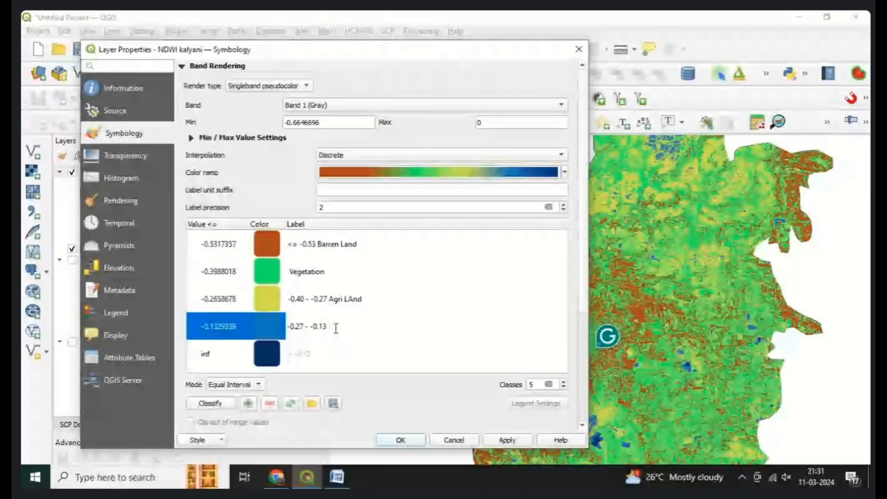
text(Swallo)
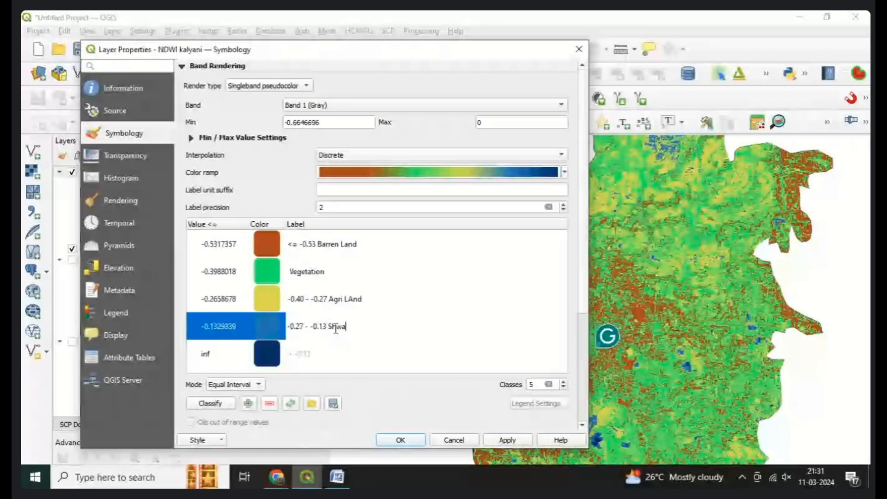
text(w Wate)
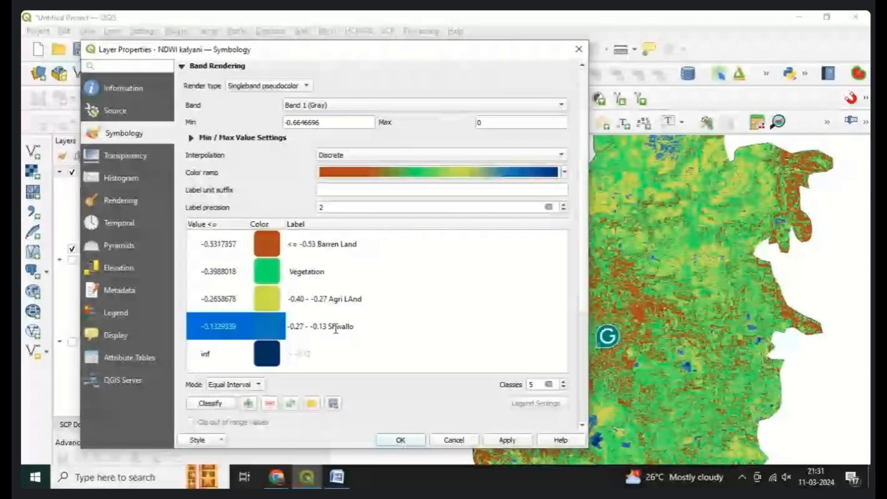
text(r Bo)
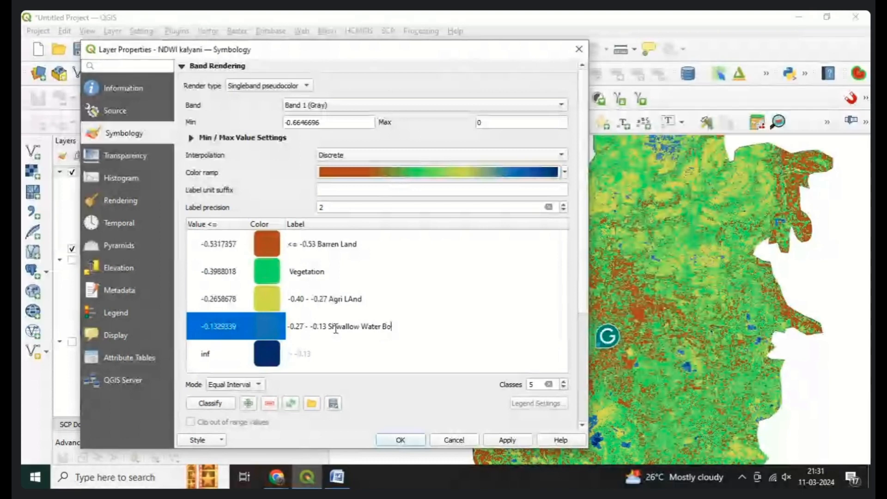
text(dies)
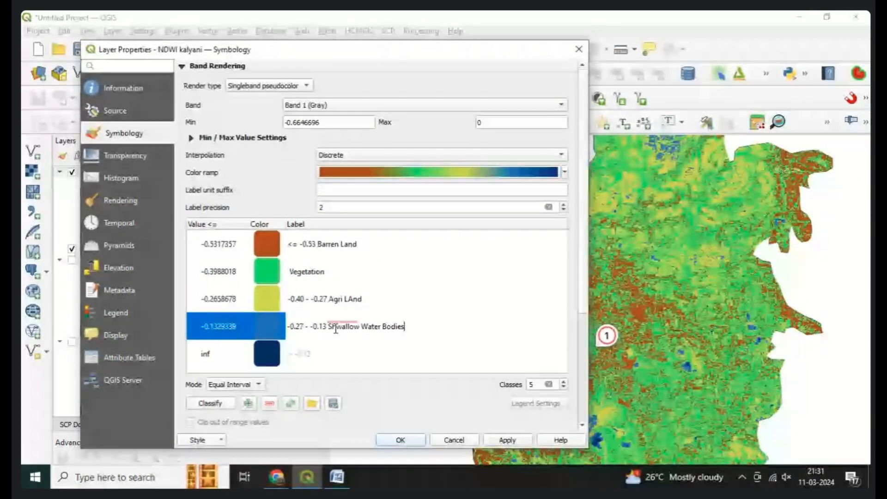
right_click(342, 323)
Extend the dark blue class label to "> -0.13 River", then apply the symbology and close the layer properties.
click(322, 357)
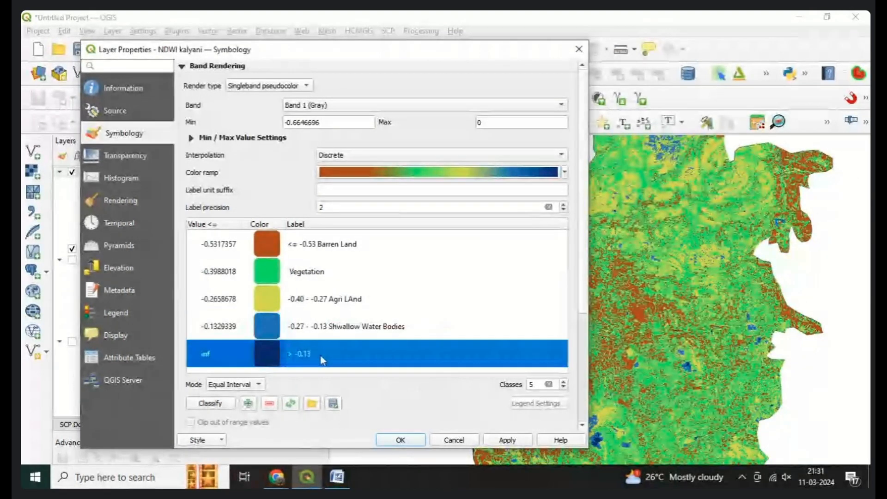
double_click(321, 356)
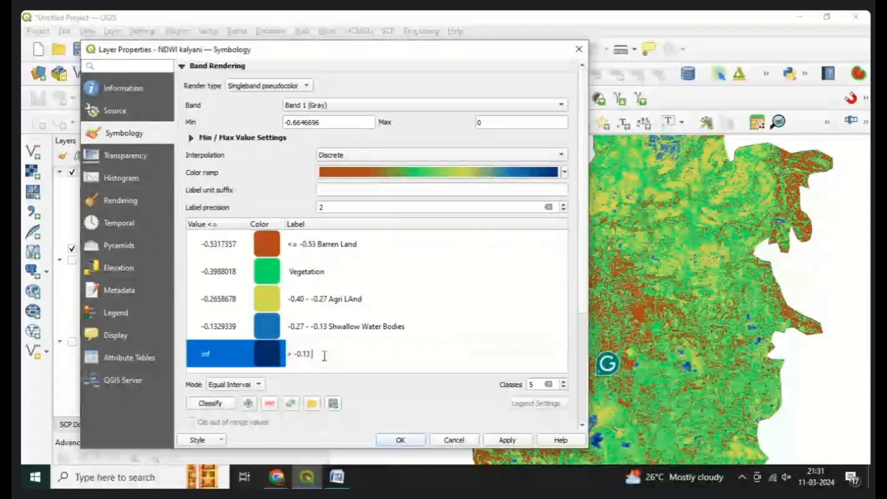
text(River)
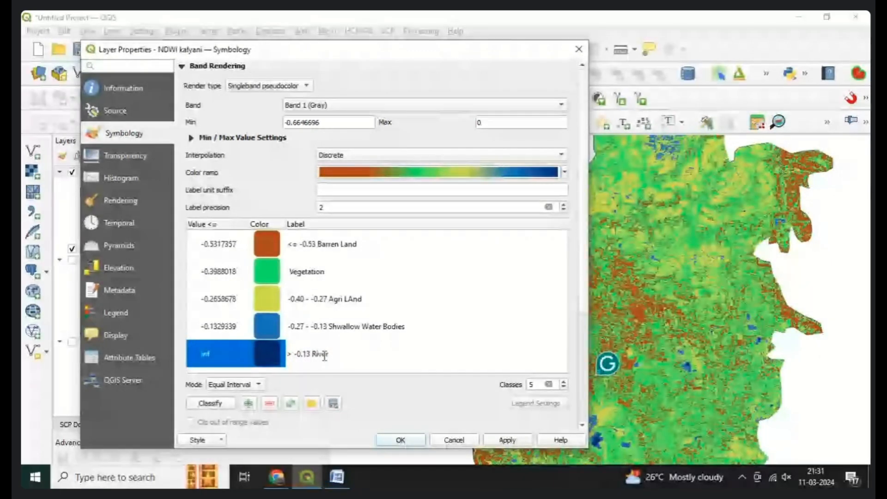
click(505, 441)
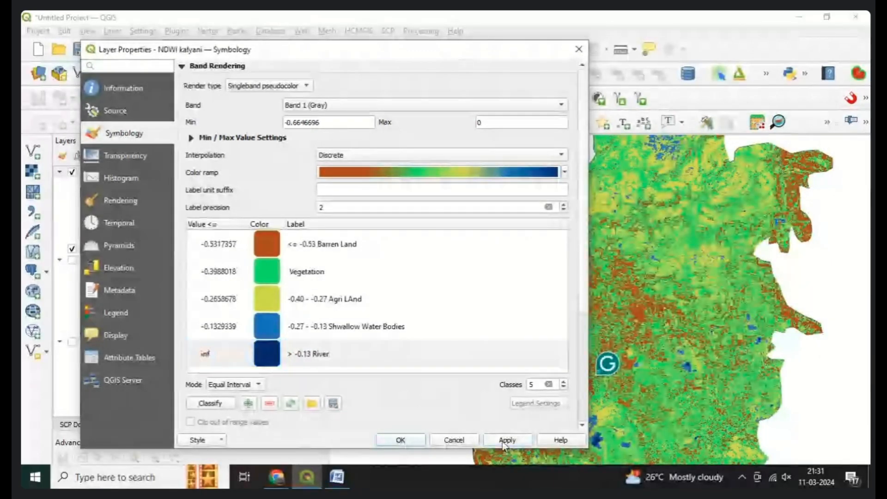
click(399, 440)
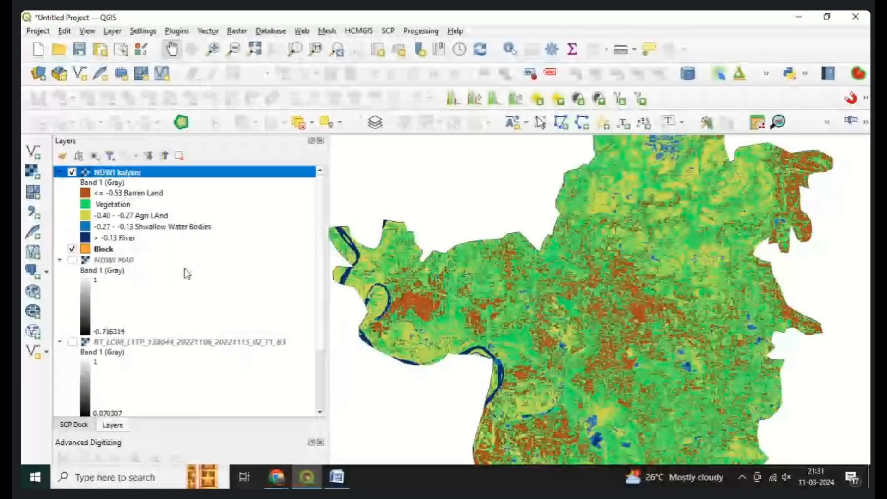
Examine the labeled classes on the map along the river bends, barren patches and small water bodies in the block's west.
scroll(339, 272, up, 5)
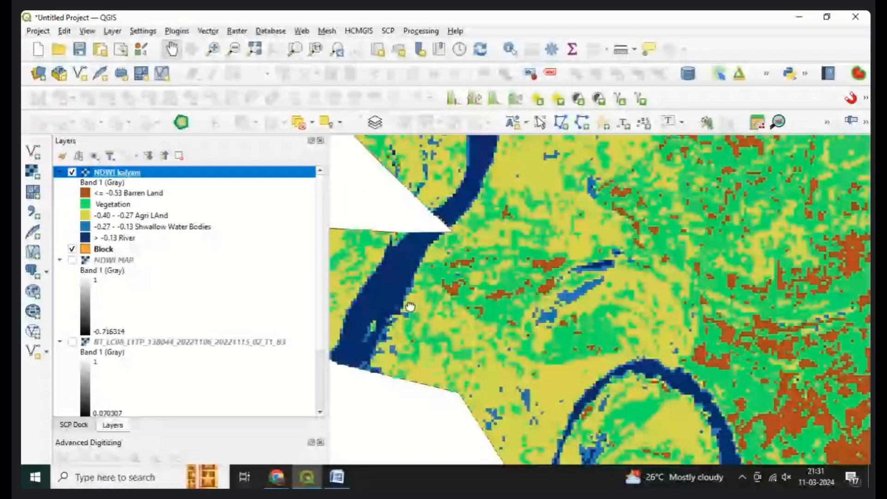
drag(410, 307, 438, 400)
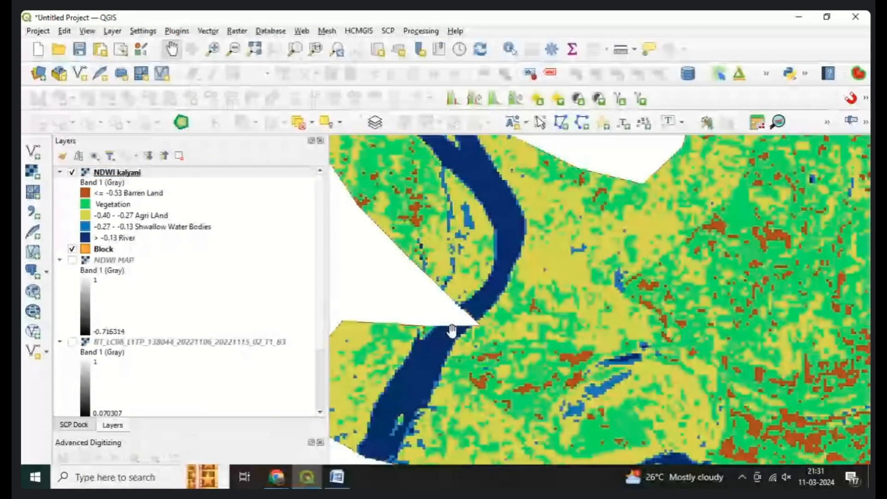
scroll(451, 330, down, 3)
drag(606, 342, 349, 256)
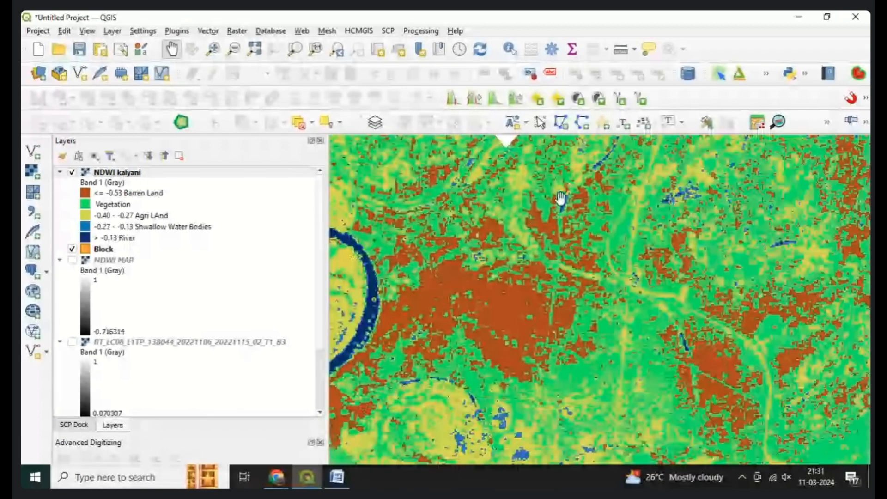
drag(438, 371, 502, 260)
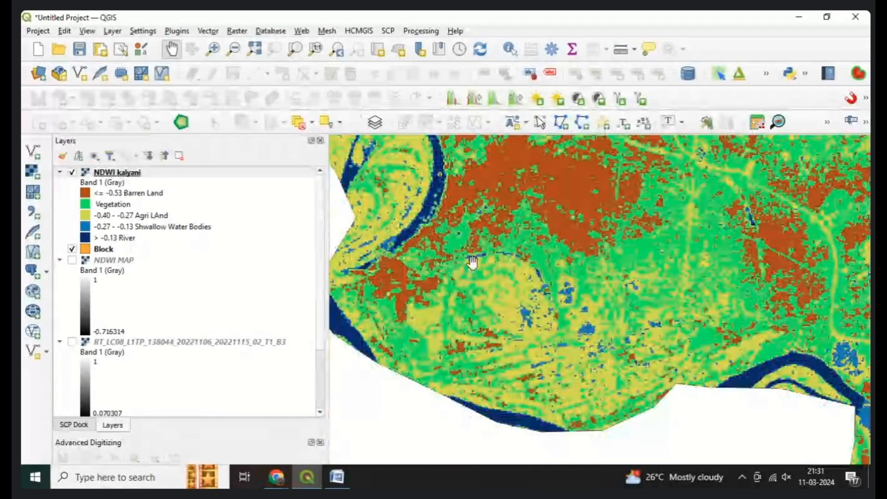
scroll(485, 258, up, 2)
scroll(517, 287, down, 4)
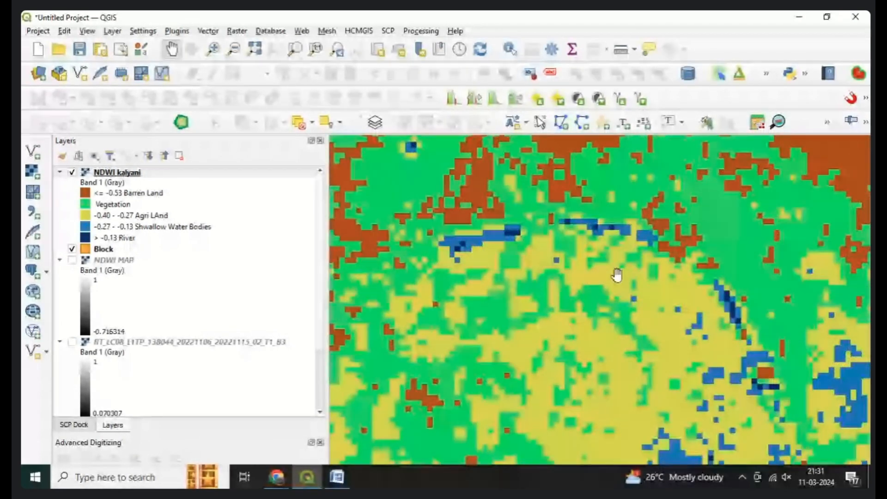
scroll(517, 286, up, 2)
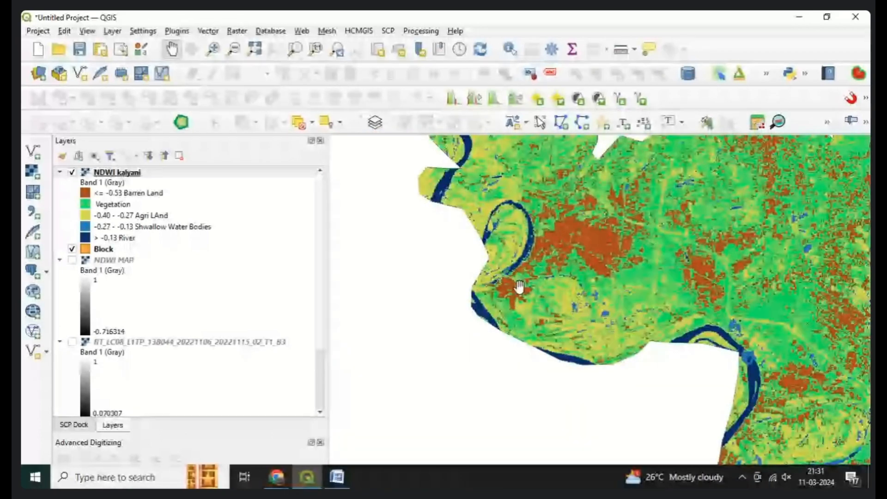
drag(519, 287, 445, 333)
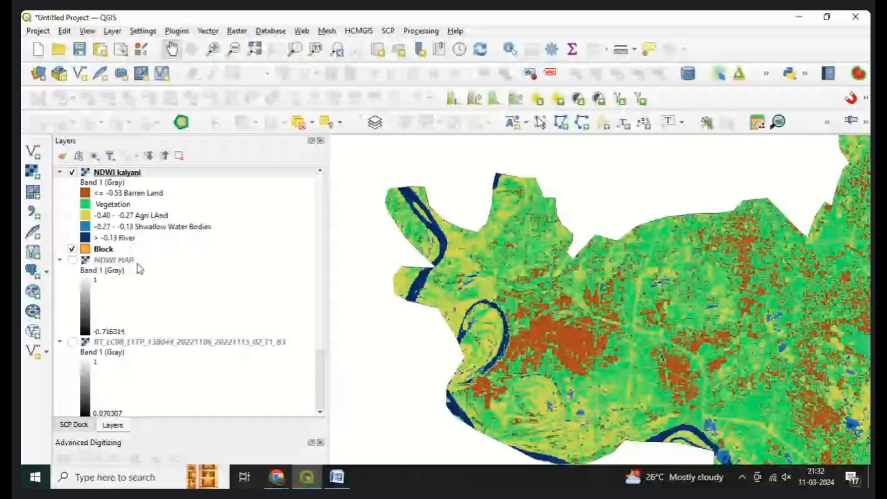
Change the Agri LAnd class color of the NDWI kalyani layer to red #d81006, apply it and close the layer properties.
double_click(87, 220)
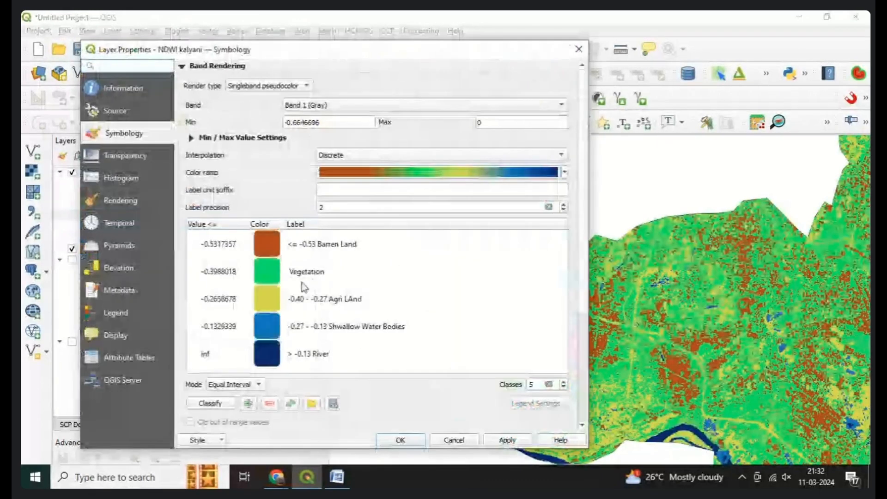
double_click(270, 295)
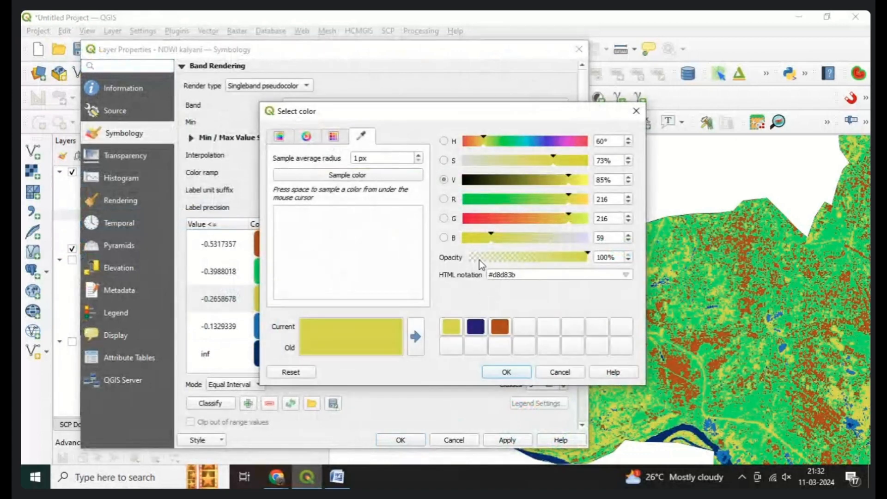
click(467, 223)
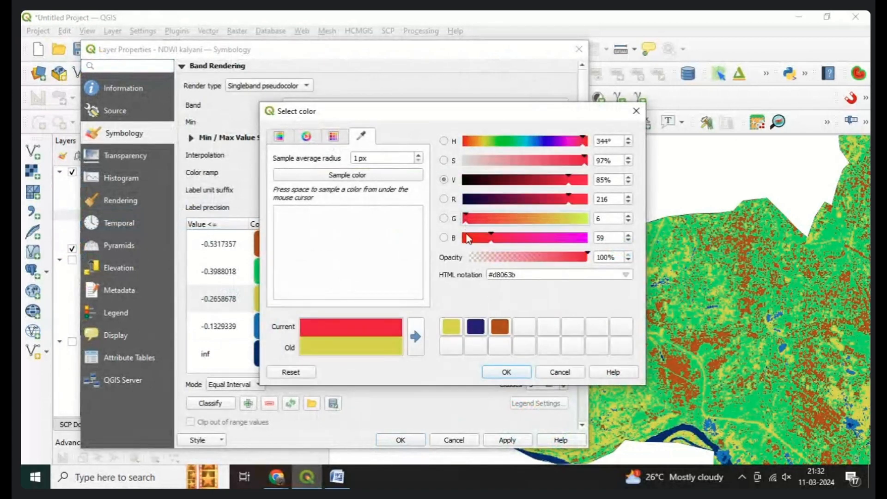
click(465, 141)
click(506, 372)
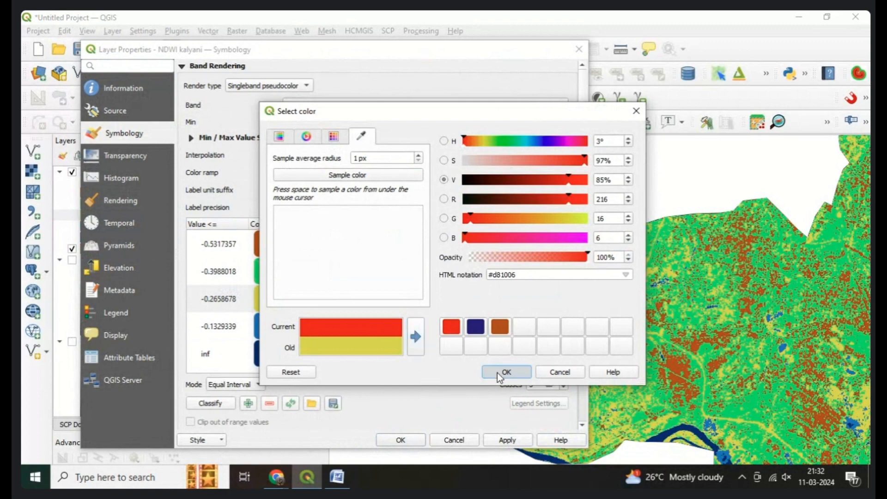
click(507, 440)
click(401, 440)
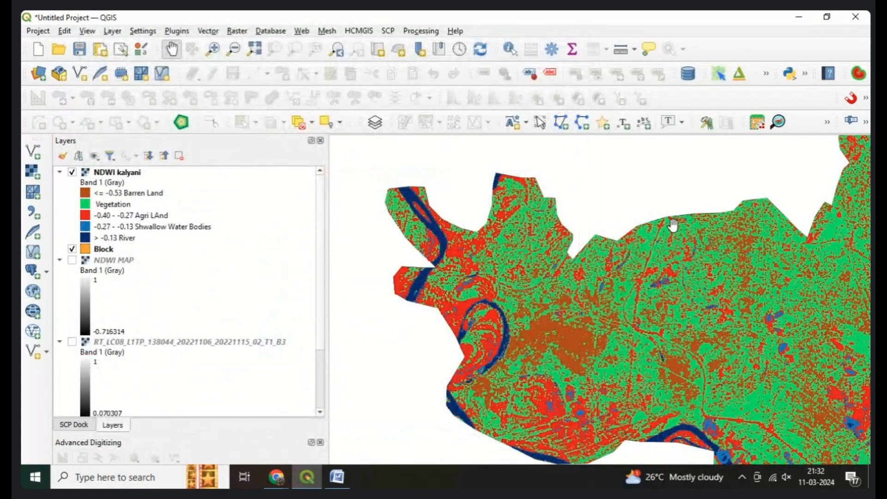
Examine the shallow water, river and Agri LAnd classes around the water bodies in the southern part of the block.
scroll(601, 378, up, 3)
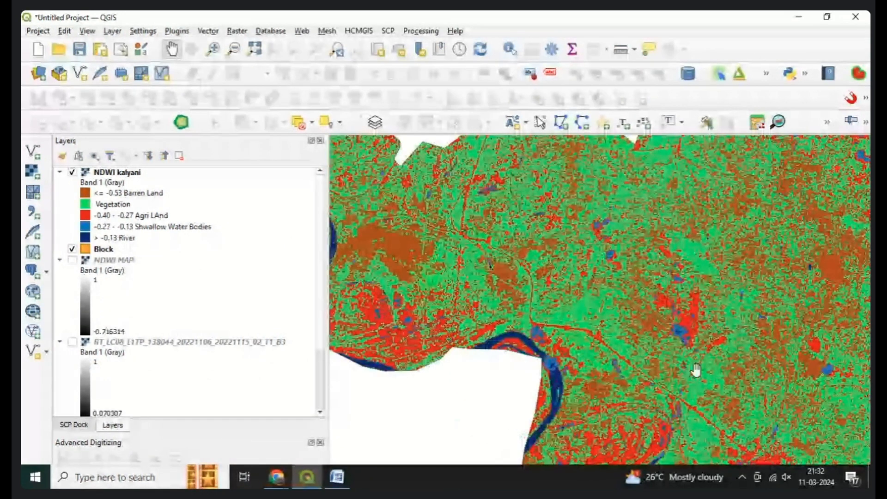
scroll(696, 369, up, 2)
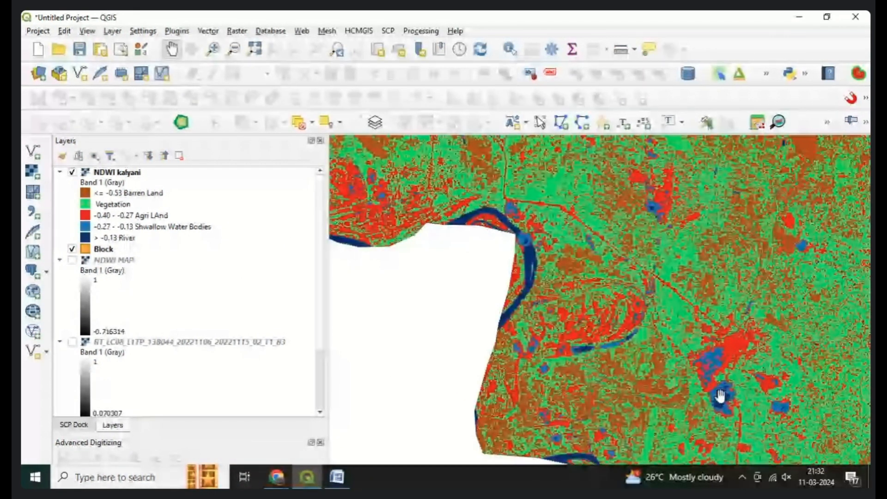
drag(565, 458, 564, 354)
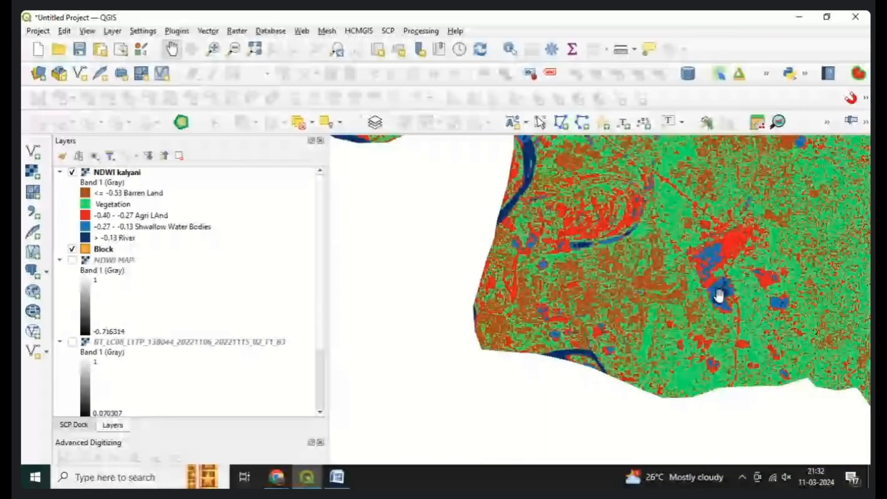
scroll(719, 294, up, 4)
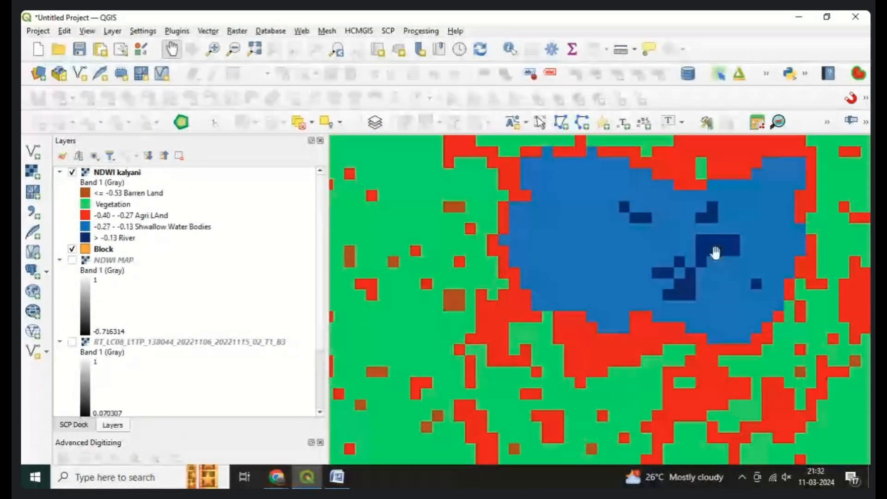
scroll(667, 259, down, 2)
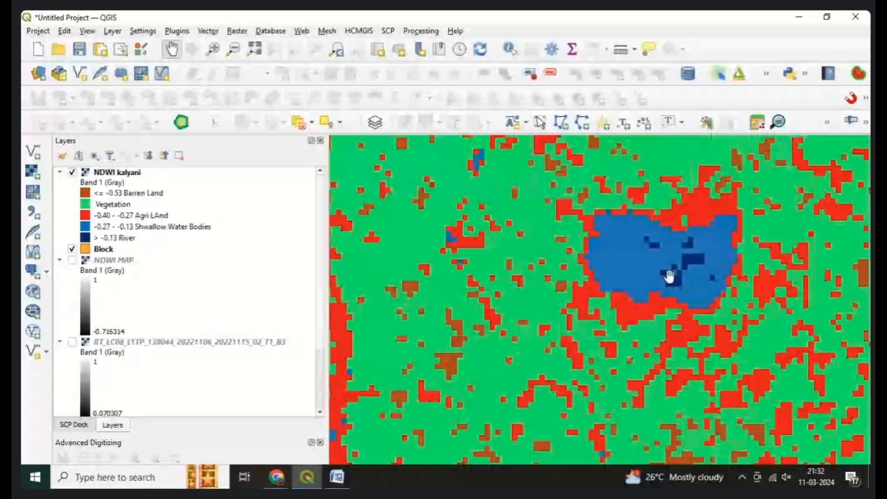
scroll(668, 276, down, 1)
drag(453, 256, 496, 263)
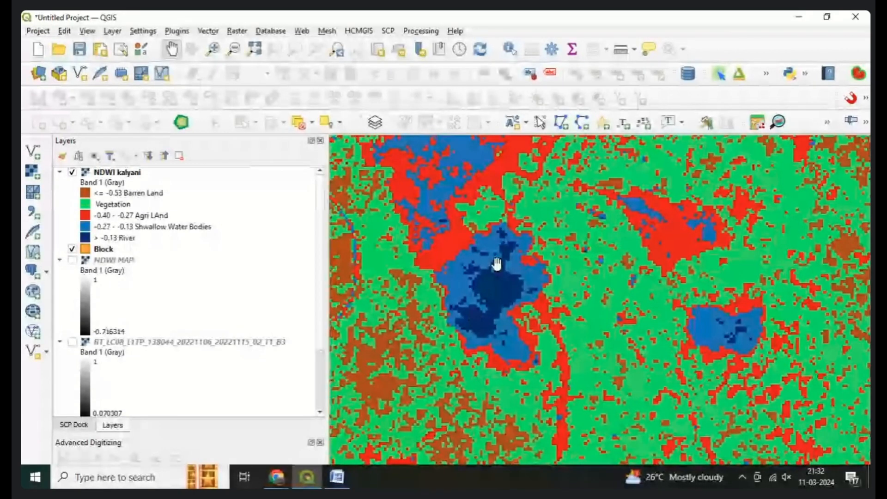
scroll(496, 263, up, 3)
drag(411, 220, 597, 357)
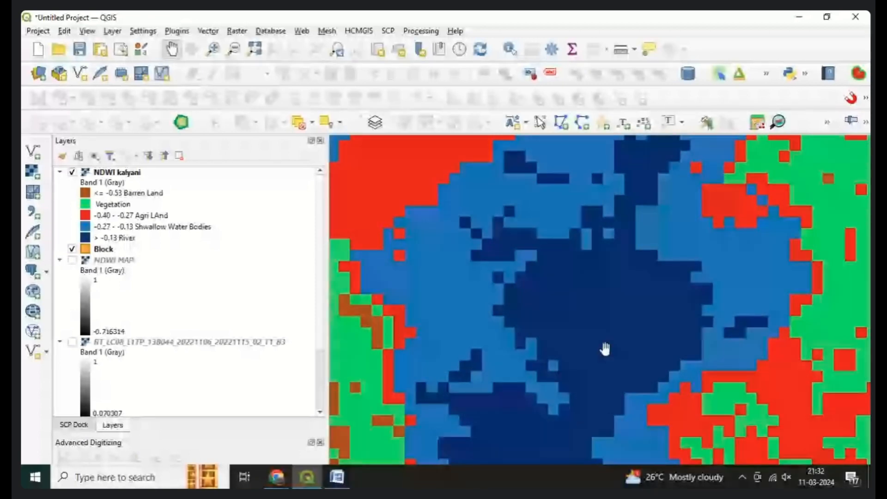
scroll(605, 348, down, 3)
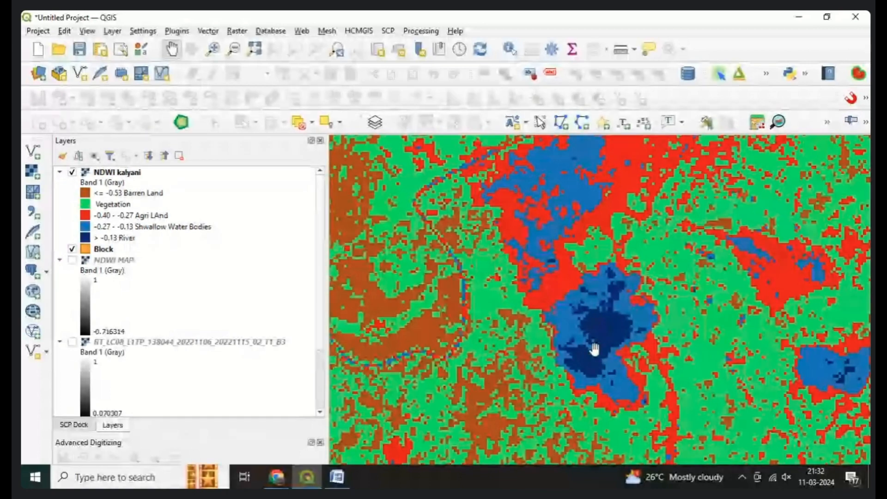
scroll(567, 297, down, 2)
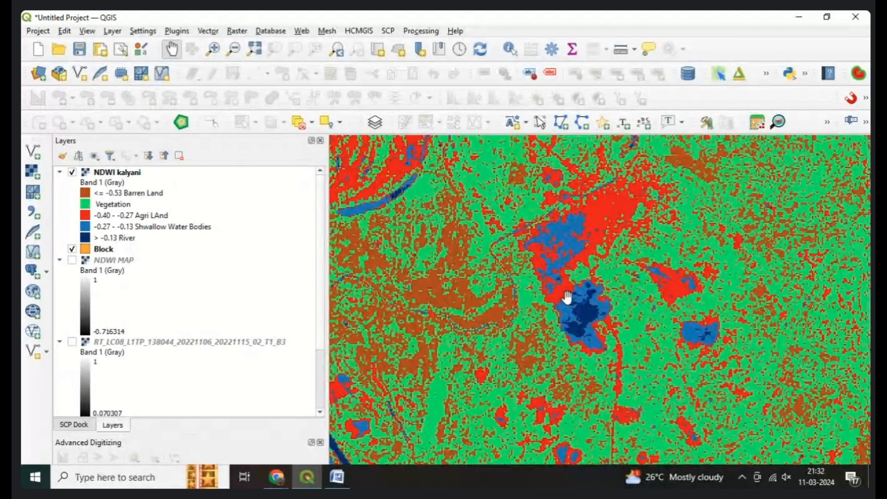
scroll(567, 297, down, 2)
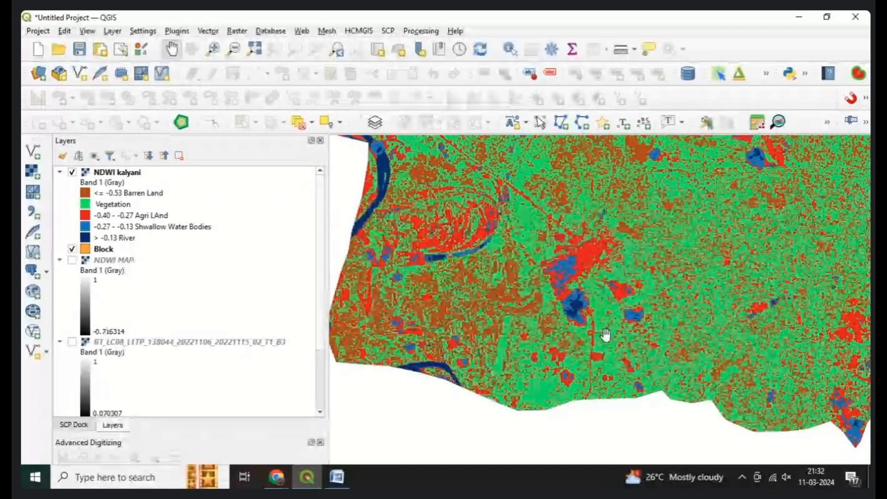
Trace the narrow water channel through the barren land west of the large southern water body and check its classes.
scroll(585, 297, up, 4)
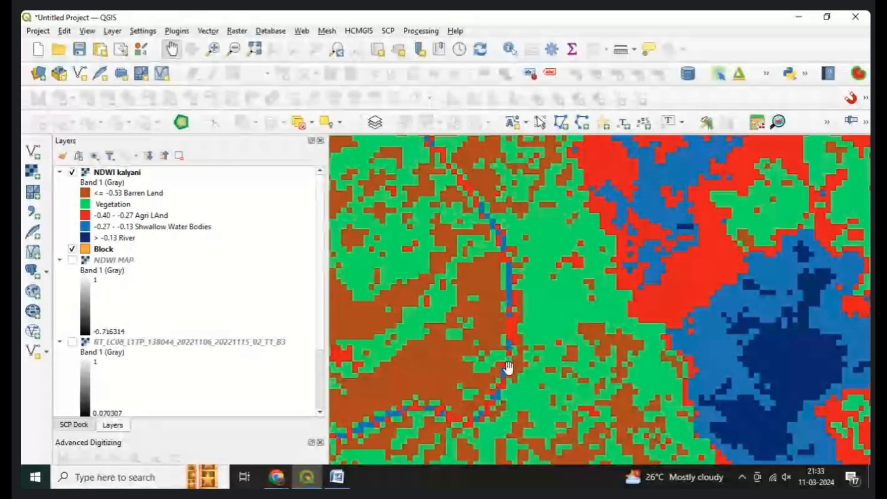
drag(495, 392, 618, 324)
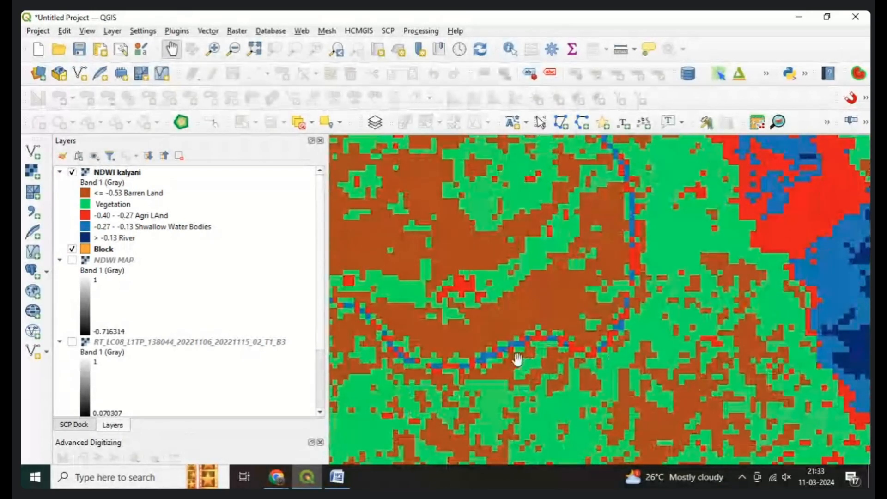
drag(518, 350, 592, 353)
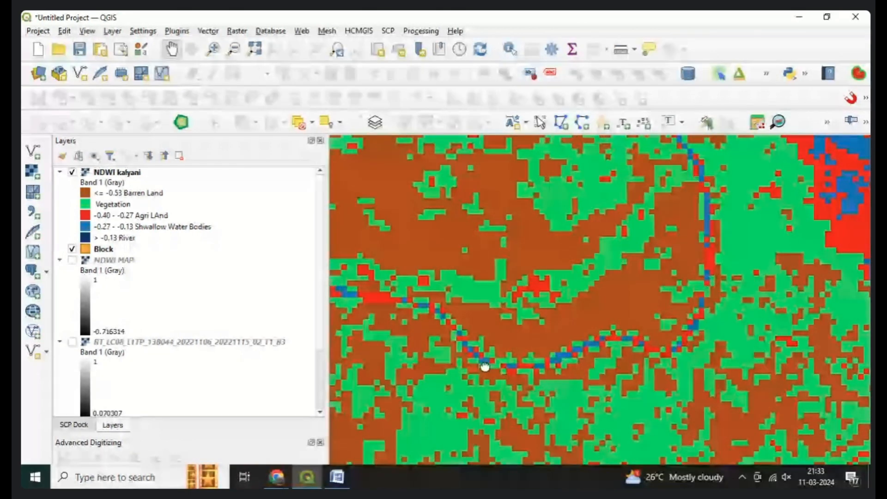
drag(485, 367, 564, 376)
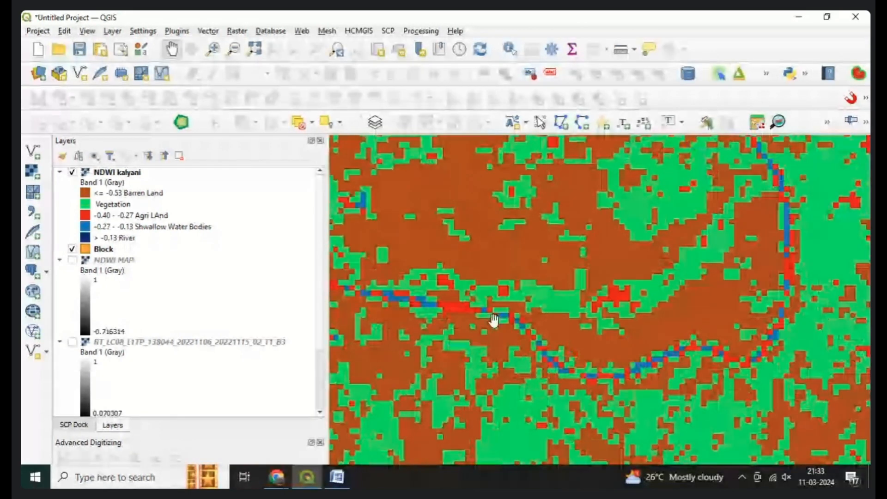
drag(493, 320, 572, 330)
drag(459, 317, 535, 329)
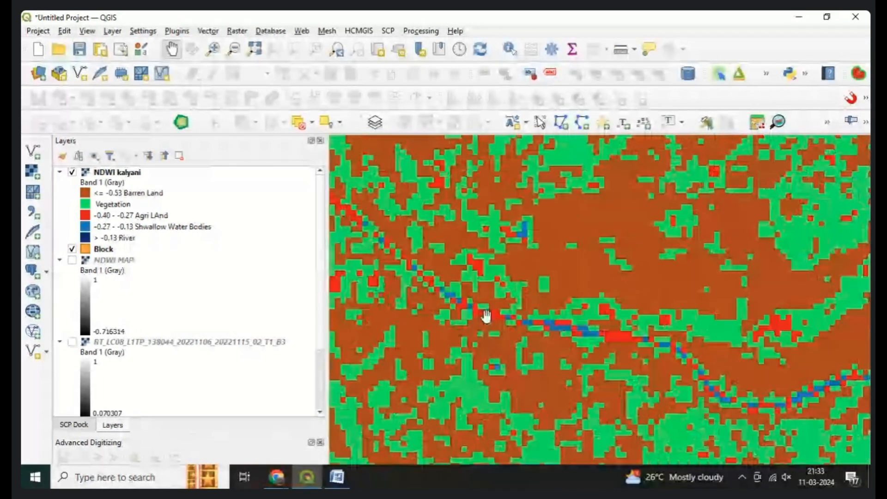
drag(404, 258, 478, 313)
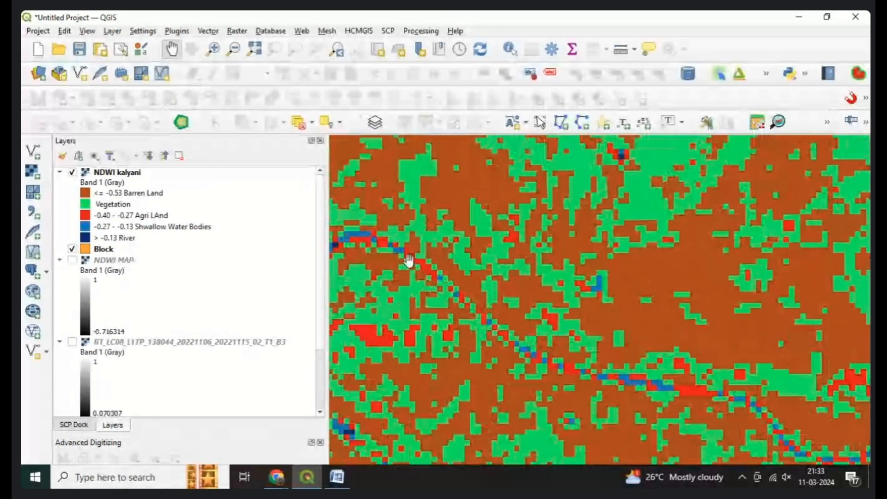
drag(399, 254, 534, 274)
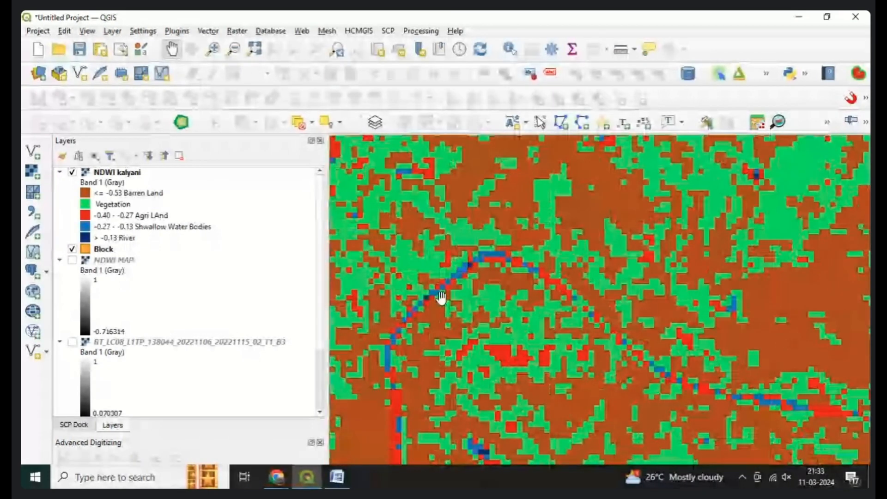
scroll(447, 310, down, 4)
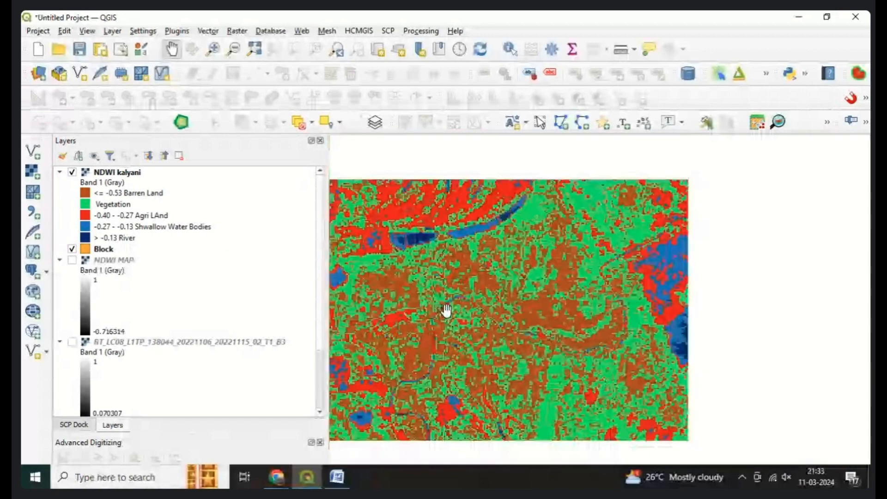
scroll(511, 323, down, 3)
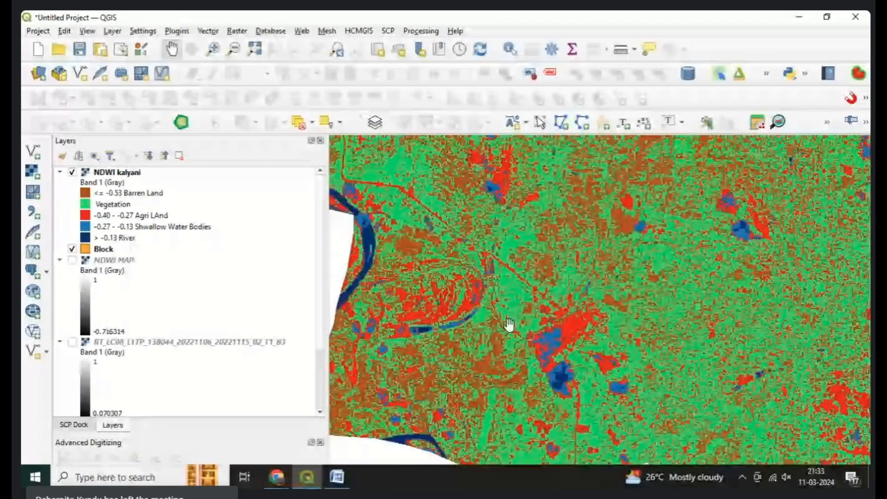
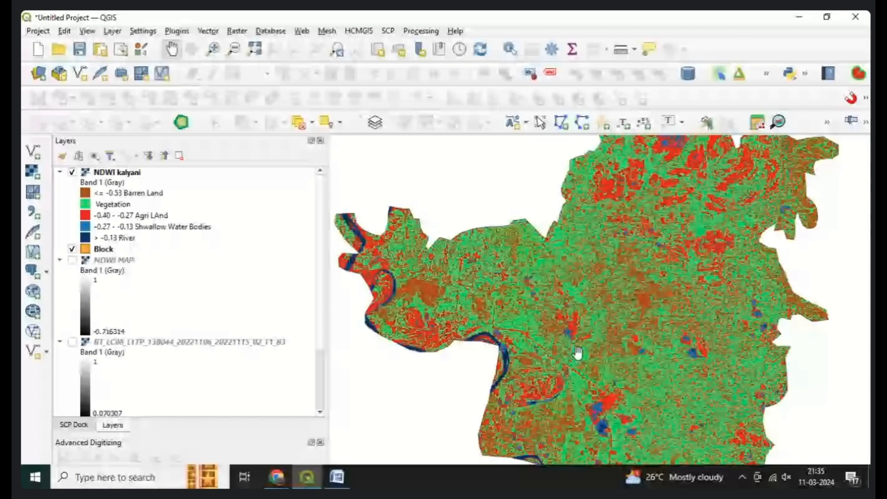
click(237, 31)
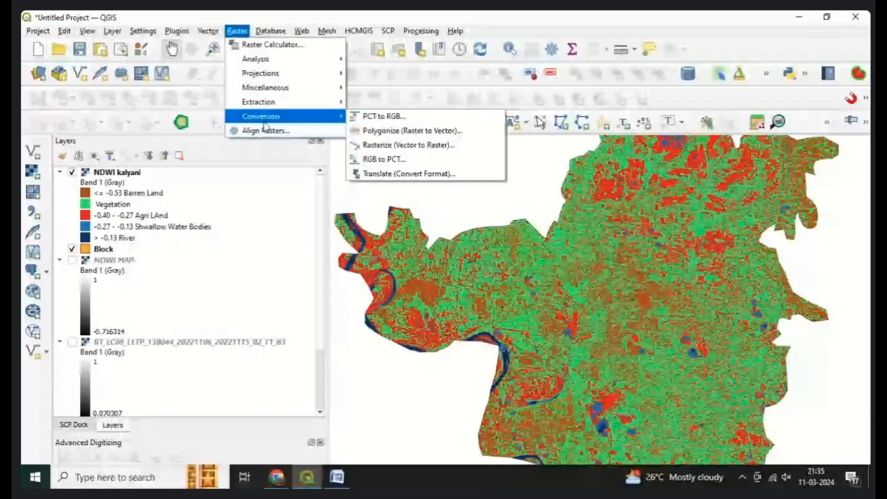
mouse_move(286, 101)
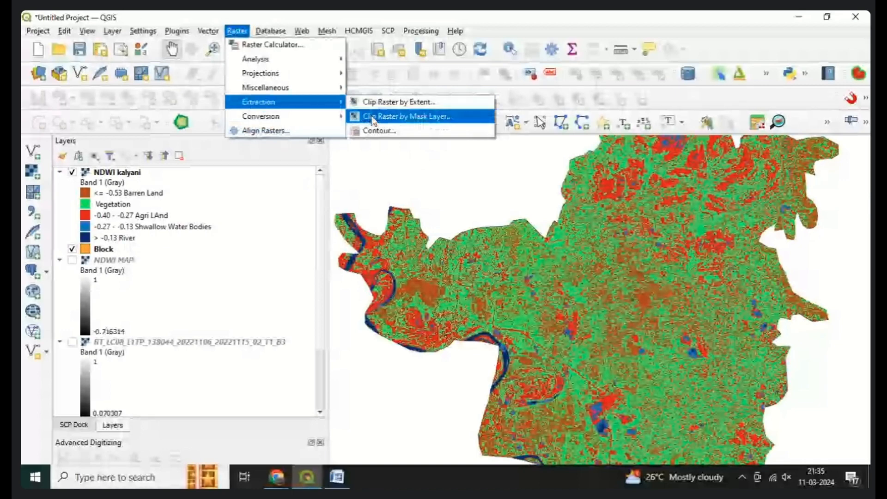
click(372, 118)
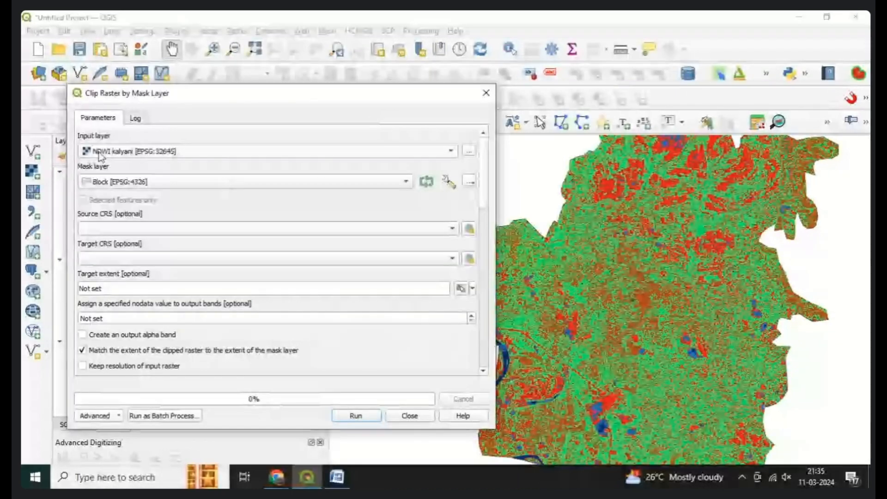
drag(199, 101, 324, 109)
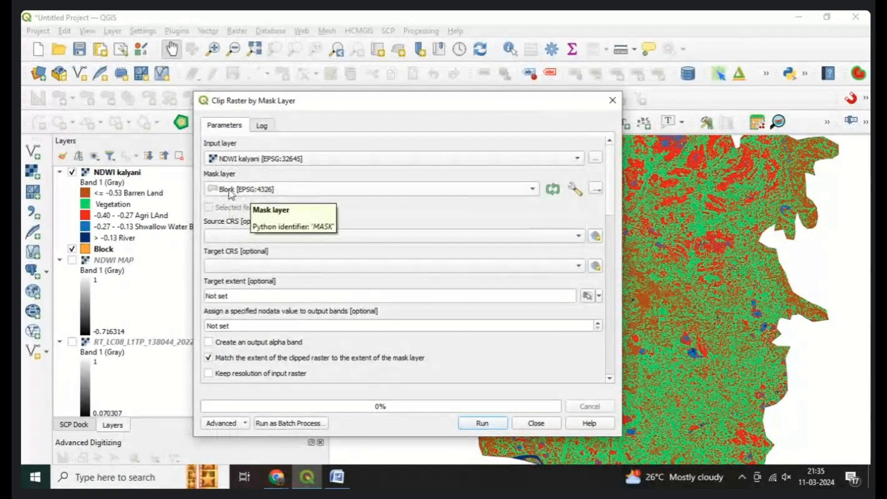
scroll(273, 290, down, 3)
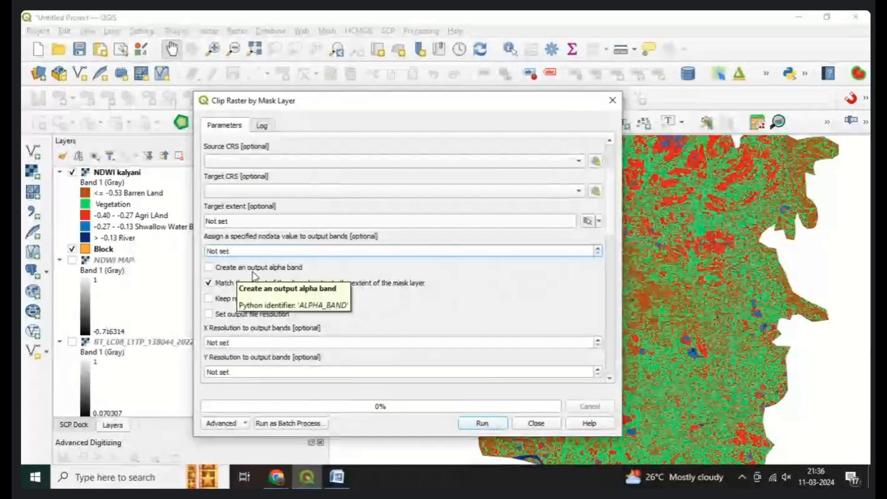
scroll(252, 276, up, 3)
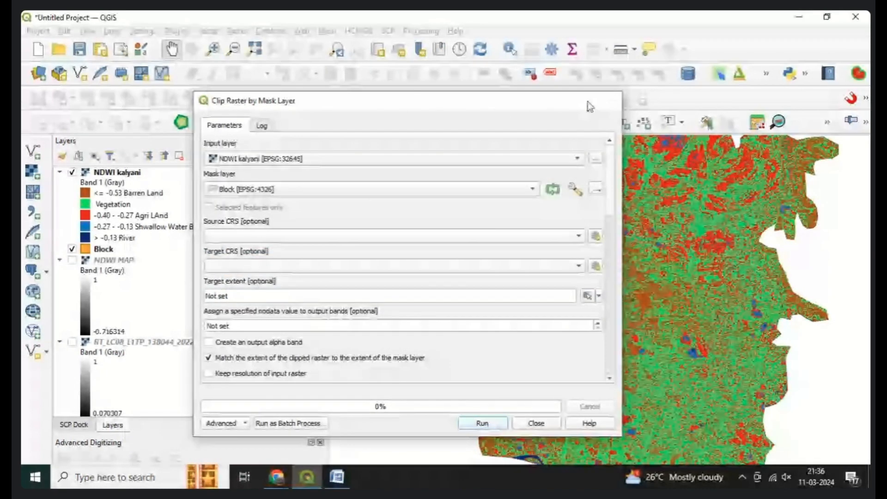
click(612, 101)
Set up Clip Raster by Mask Layer with NDWI MAP as input, Block as mask and an output alpha band.
click(238, 31)
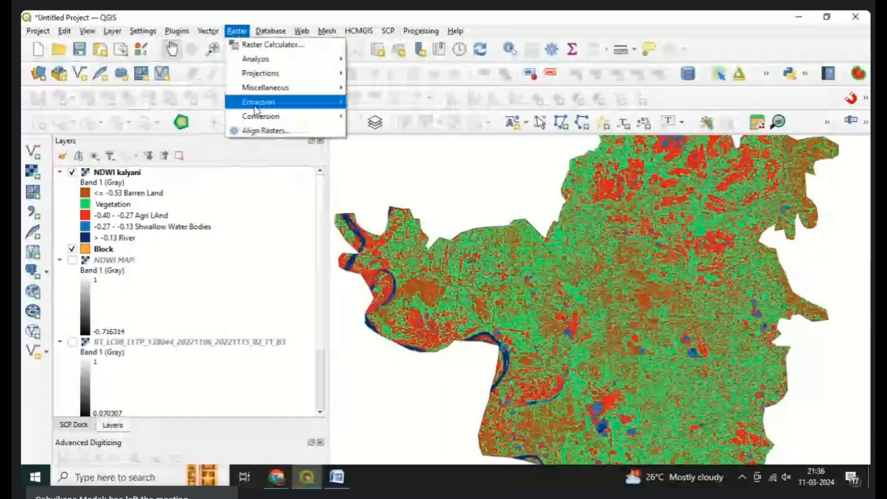
mouse_move(339, 102)
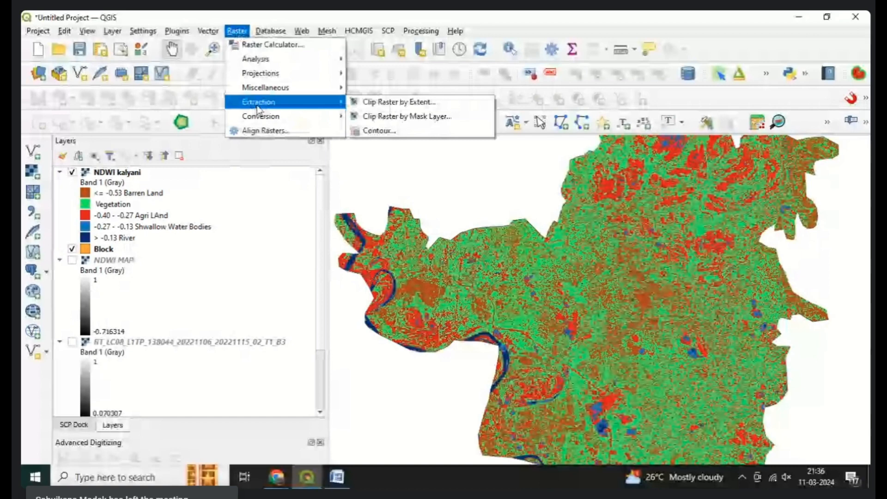
click(457, 117)
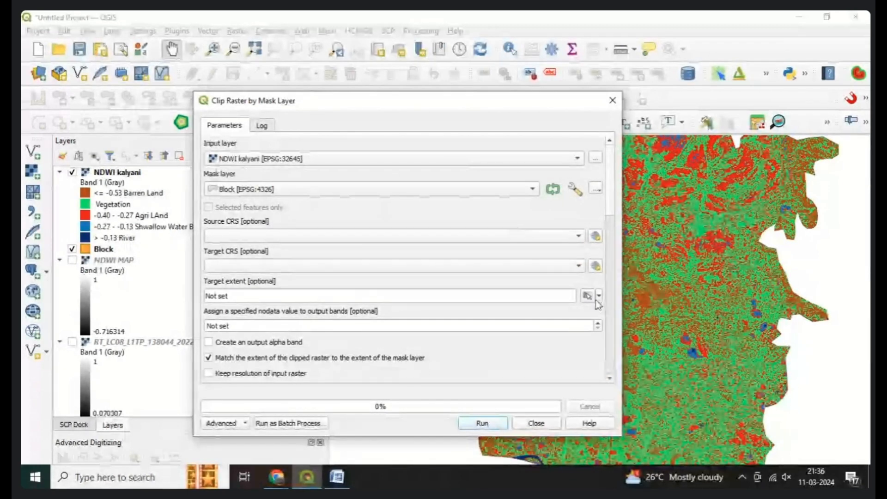
click(237, 158)
click(236, 172)
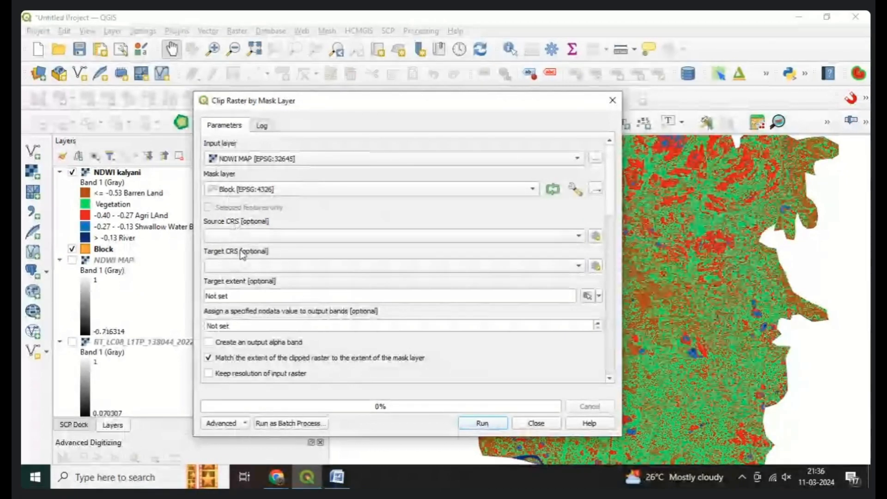
scroll(229, 341, down, 1)
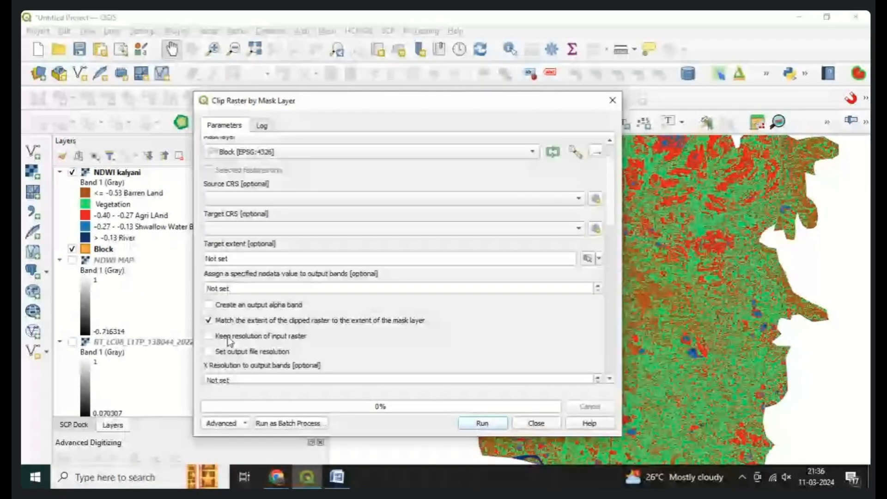
click(208, 306)
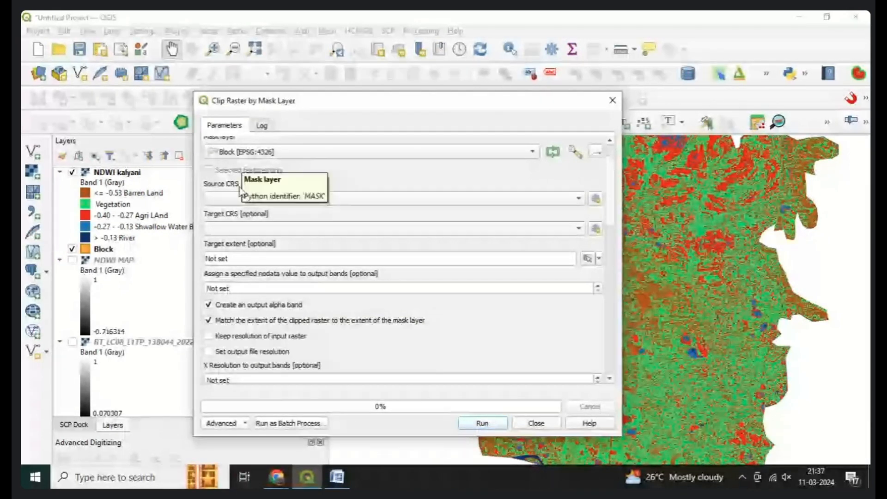
Review the save-to-file option for the clipped mask output in New folder (2), and close Clip Raster by Mask Layer without running it.
scroll(234, 305, down, 15)
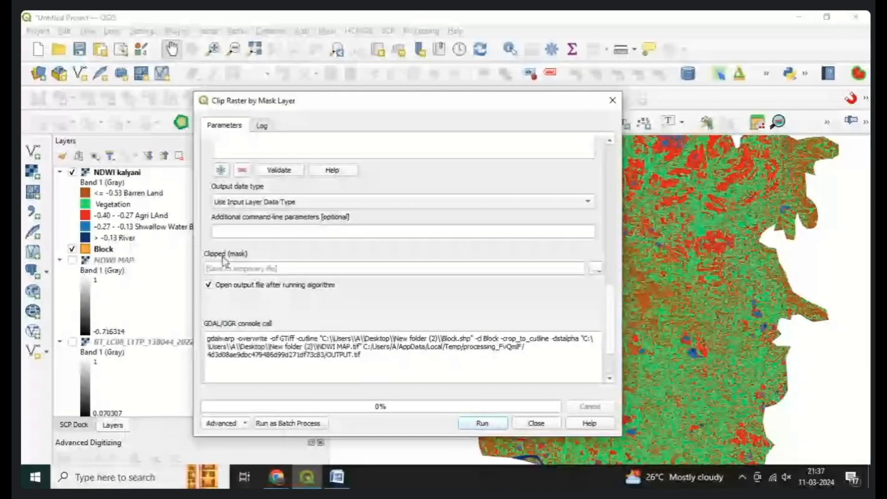
click(596, 269)
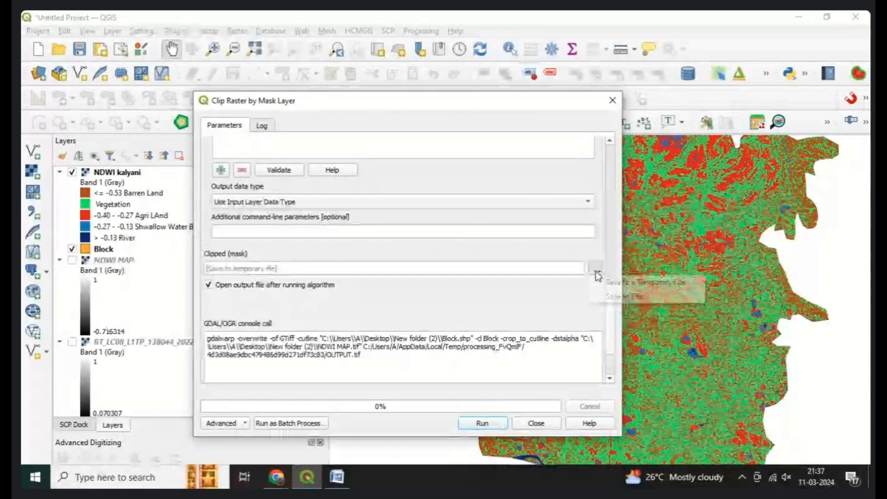
click(610, 299)
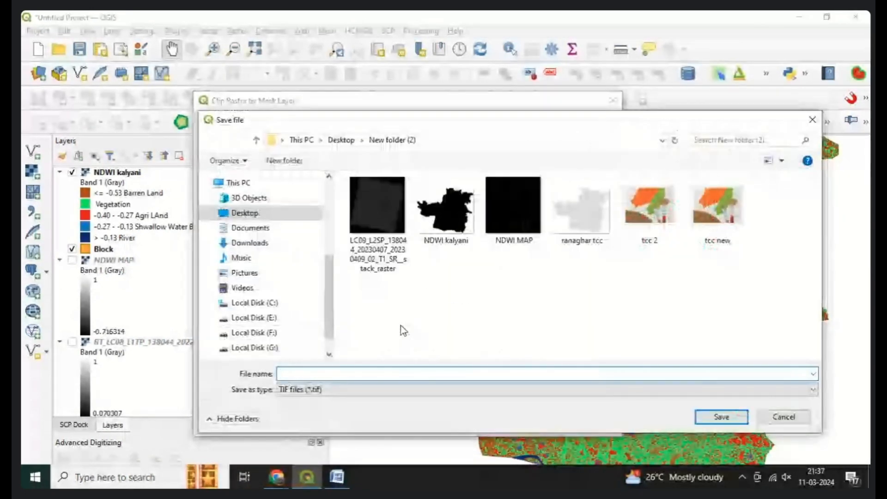
click(779, 416)
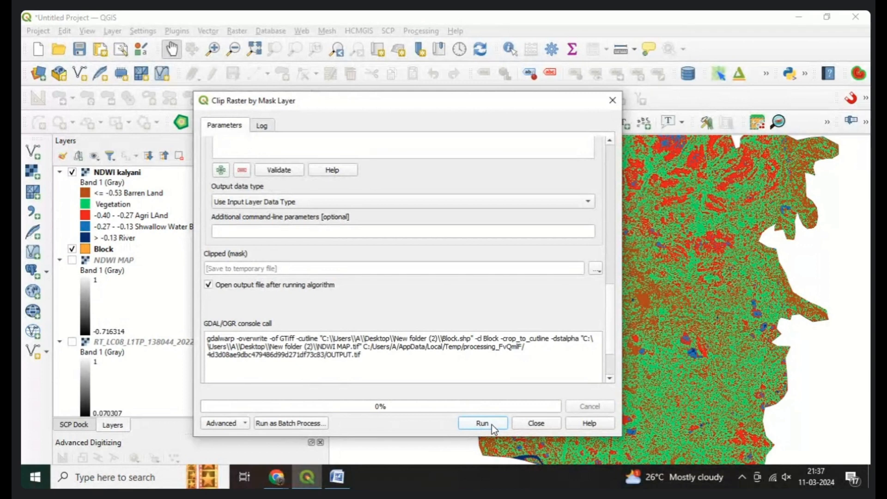
click(526, 424)
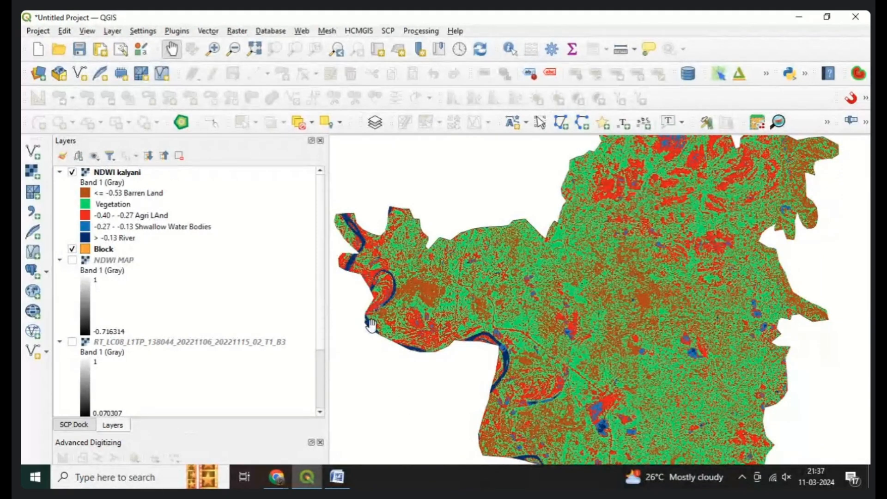
scroll(501, 259, down, 1)
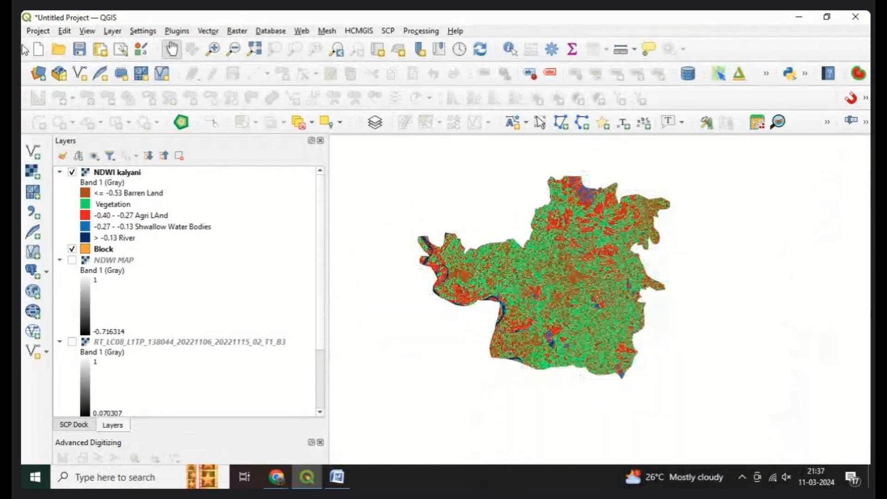
click(31, 32)
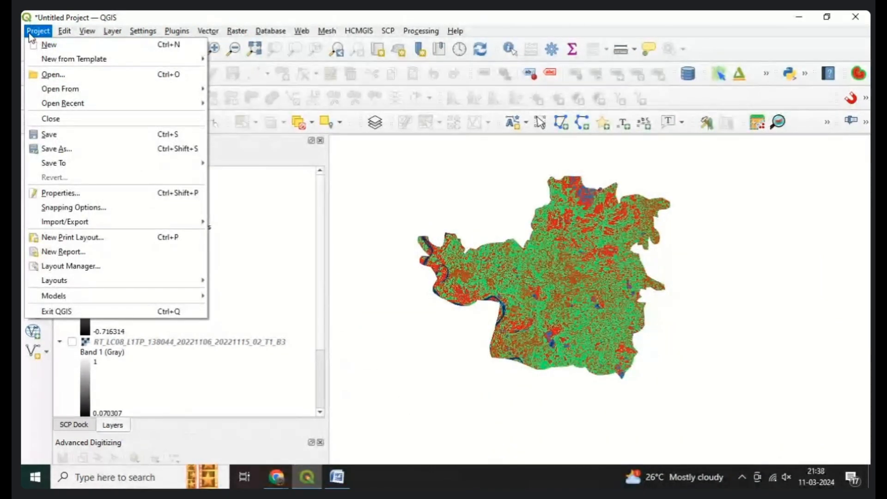
click(62, 148)
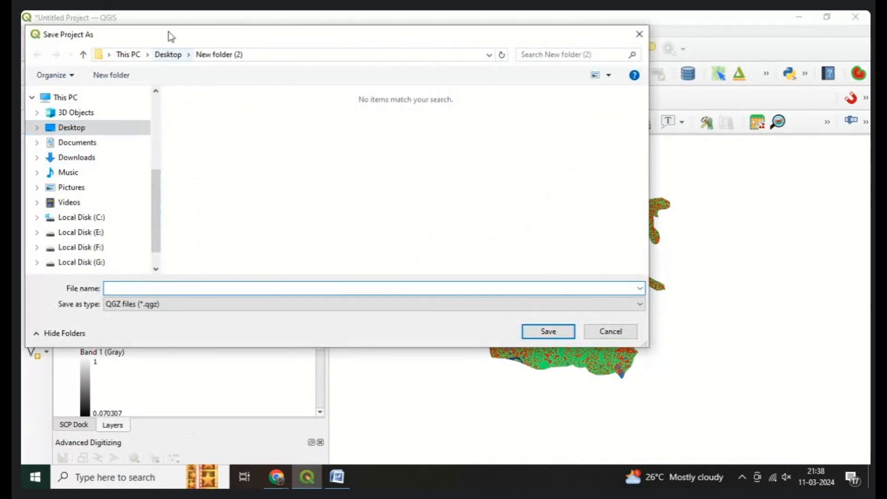
drag(169, 36, 285, 90)
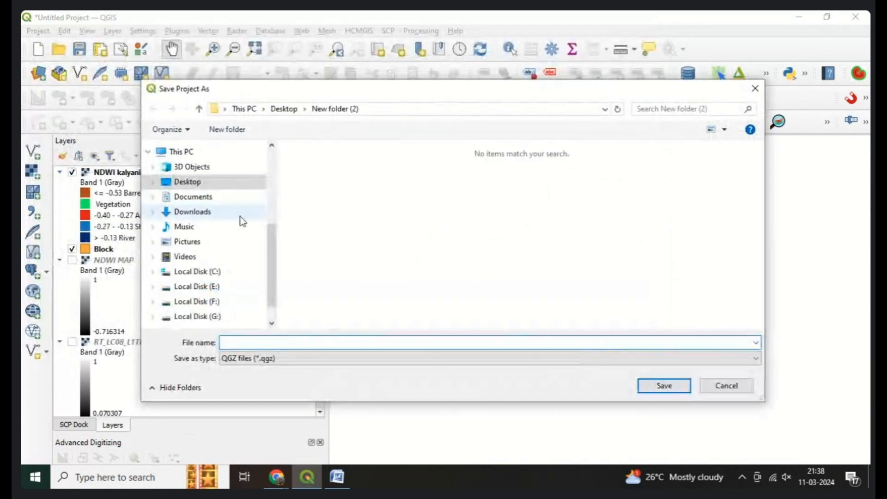
click(754, 89)
Save the project as a QGZ file named ndwi in New folder (2) on the Desktop.
click(38, 31)
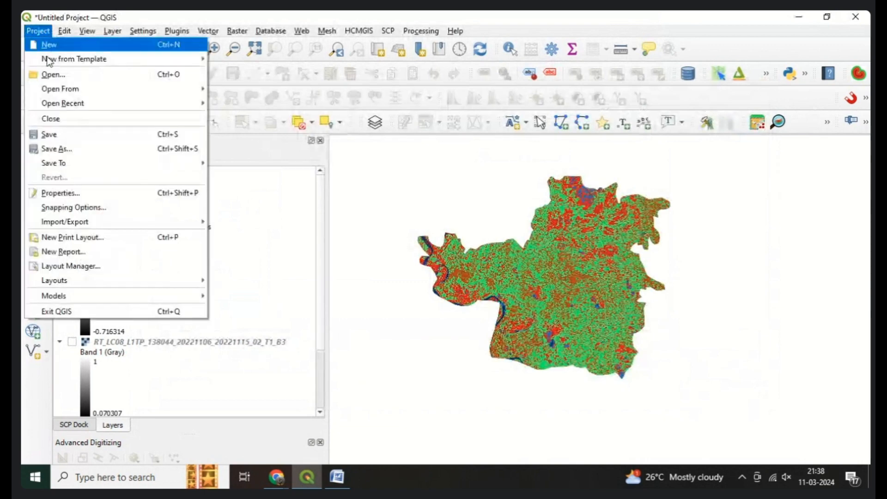
click(75, 150)
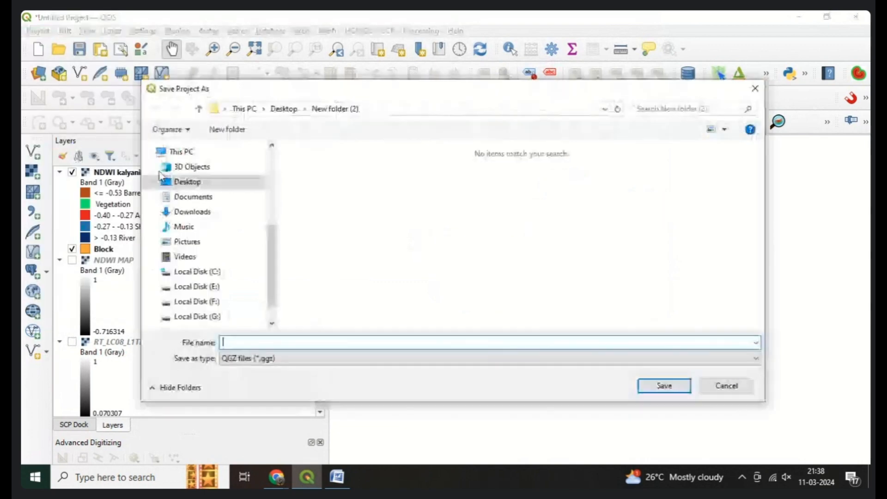
click(216, 182)
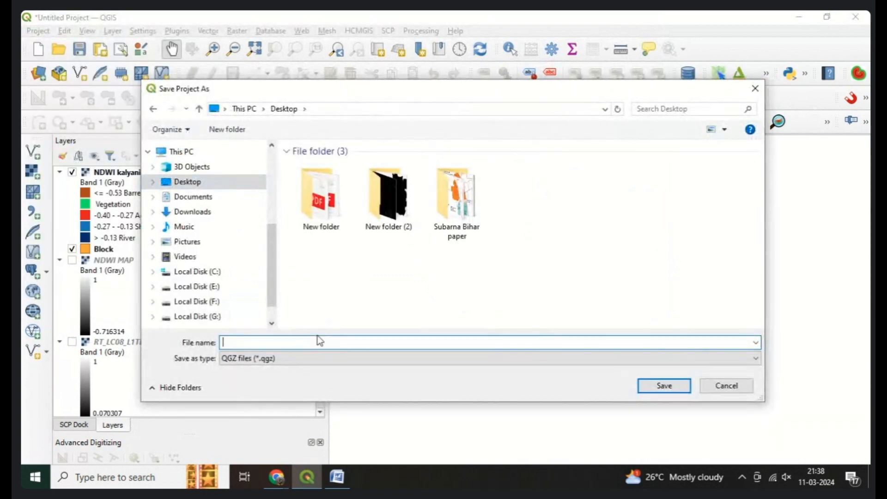
text(ndwi)
double_click(388, 197)
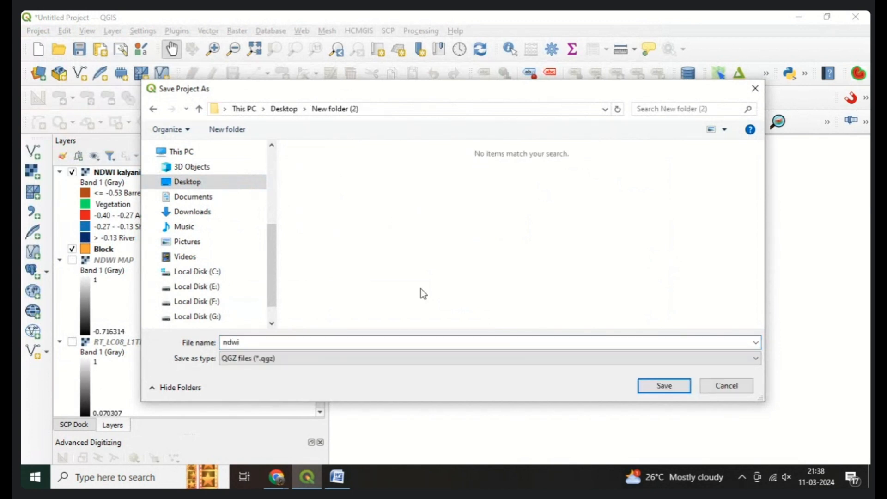
click(656, 386)
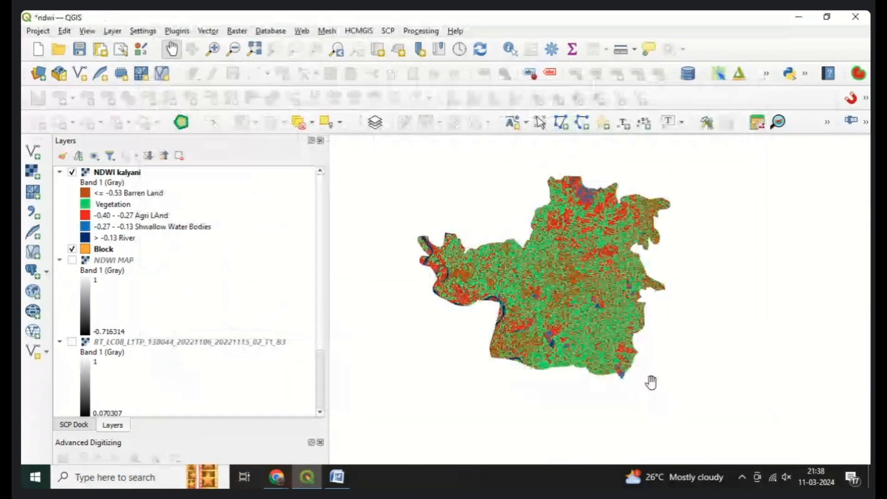